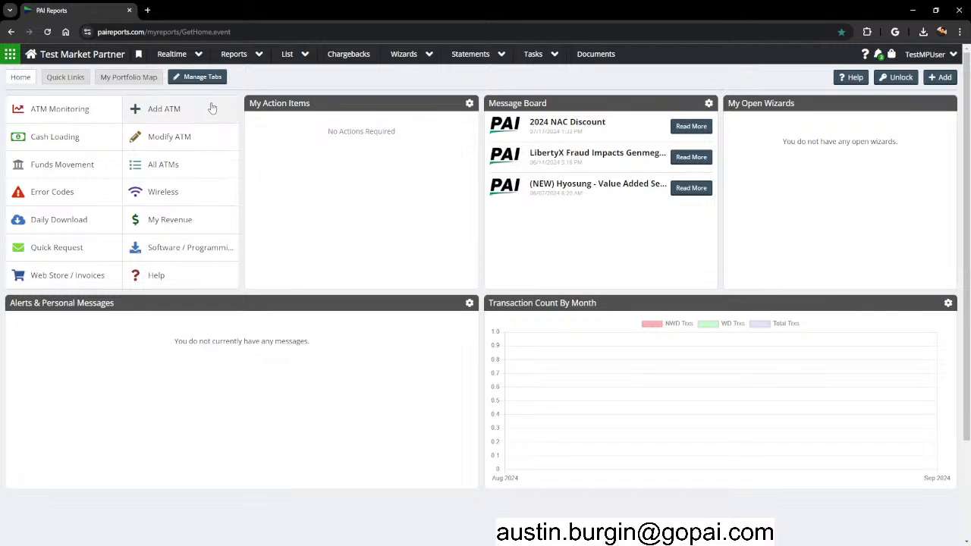
# Start the new-ATM wizard from the Quick Links panel on the home page.
pyautogui.click(164, 114)
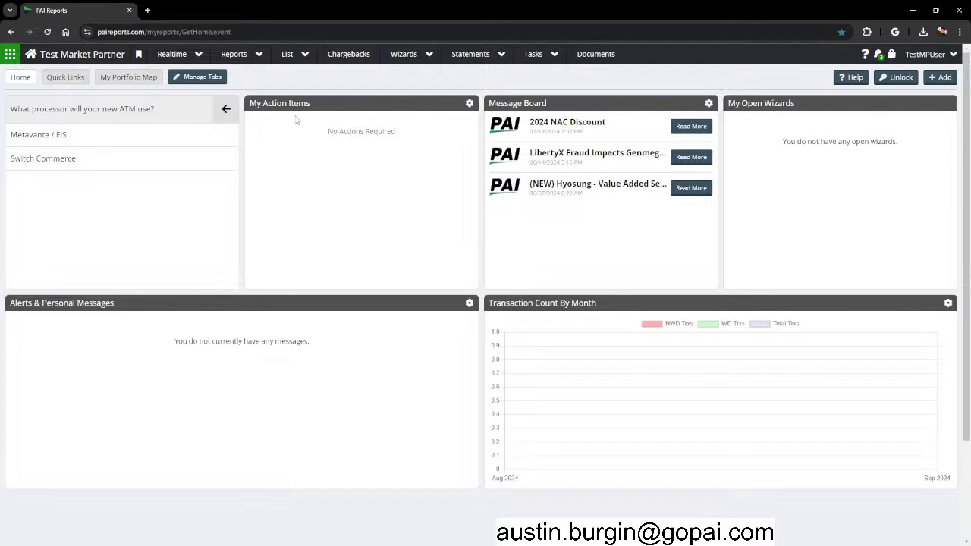
# Choose Metavante / FIS as the new ATM's processor.
pyautogui.click(408, 64)
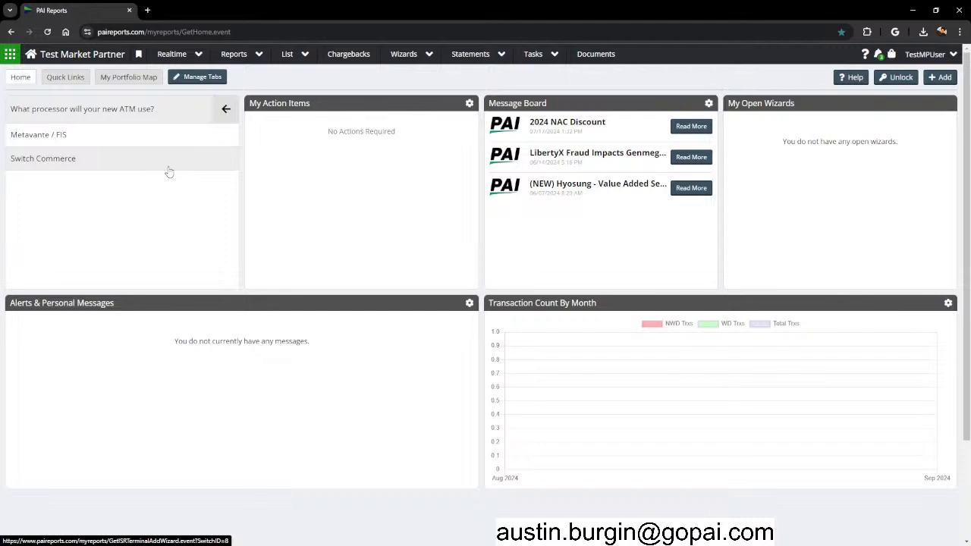
pyautogui.click(59, 134)
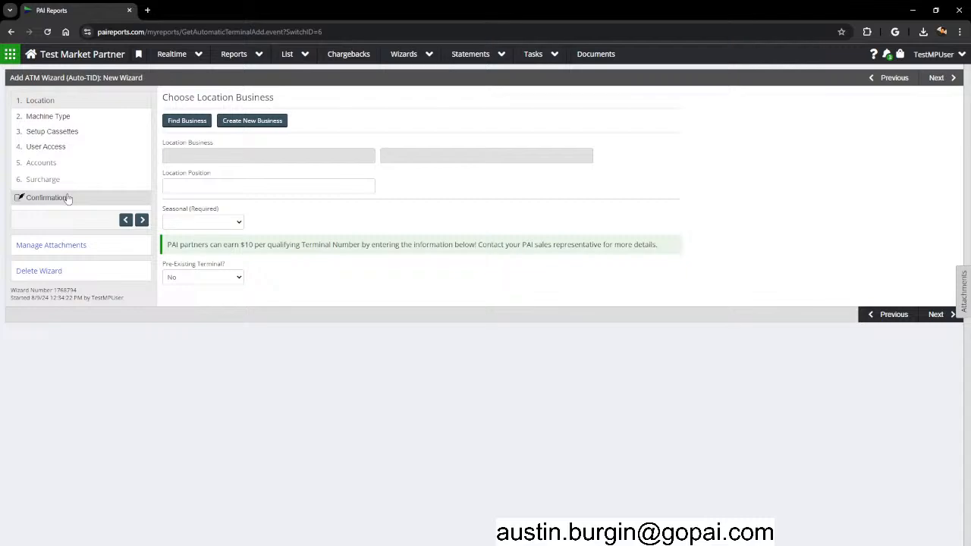
# Try Test Merchant as the location business, then switch to creating a new business.
pyautogui.moveTo(162, 97); pyautogui.dragTo(290, 94)
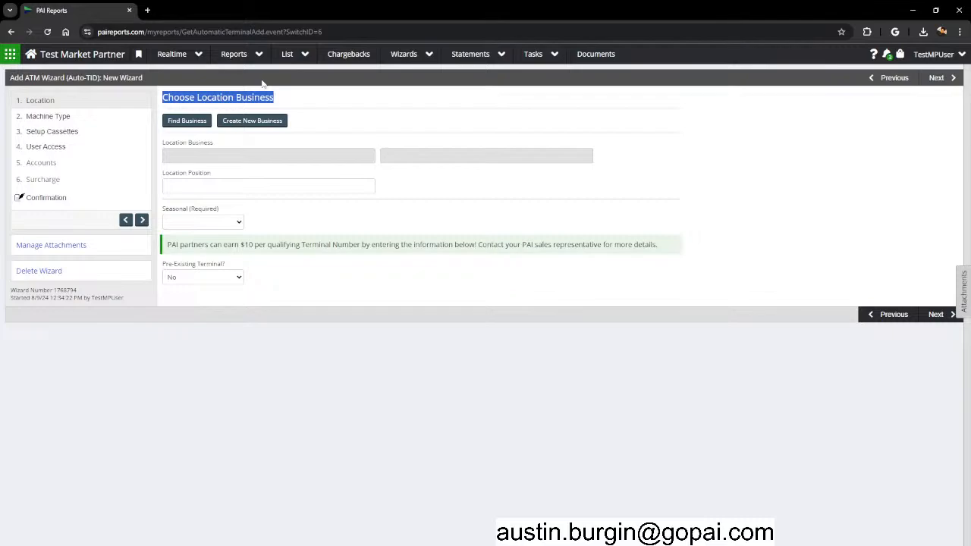
pyautogui.click(262, 84)
pyautogui.click(171, 122)
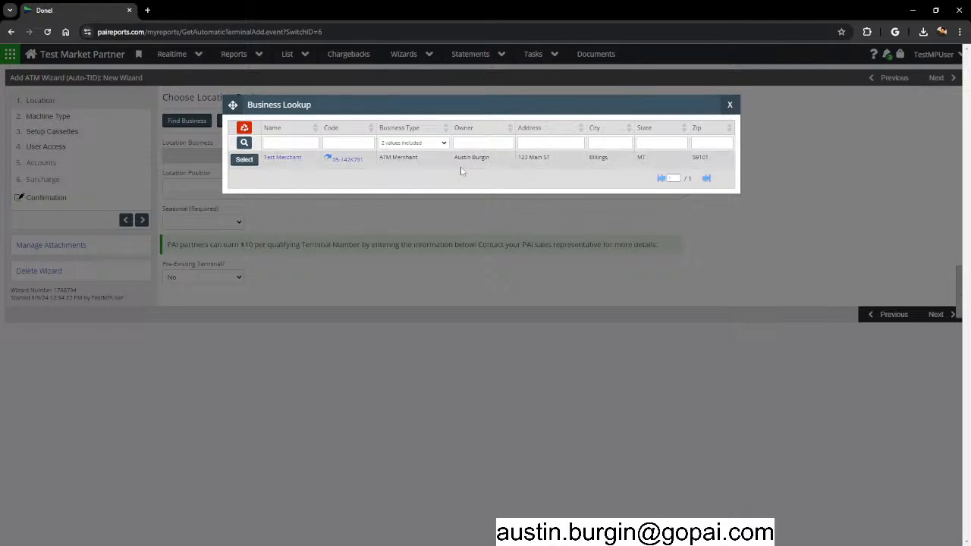
pyautogui.click(237, 162)
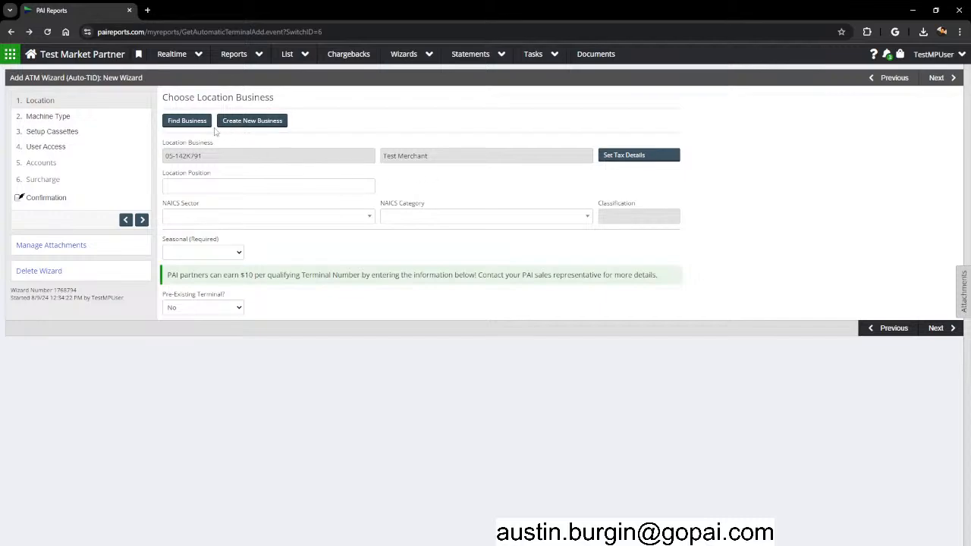
pyautogui.click(249, 126)
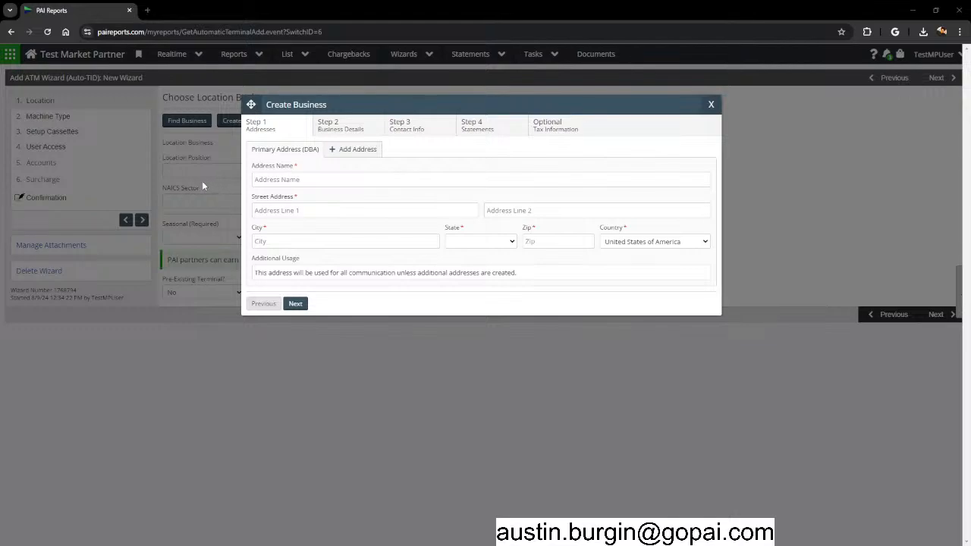
# Enter Test Restaurant at 124 Main St, Billings, Montana, zip 590101.
pyautogui.click(297, 180)
pyautogui.write('Test Restaurant')
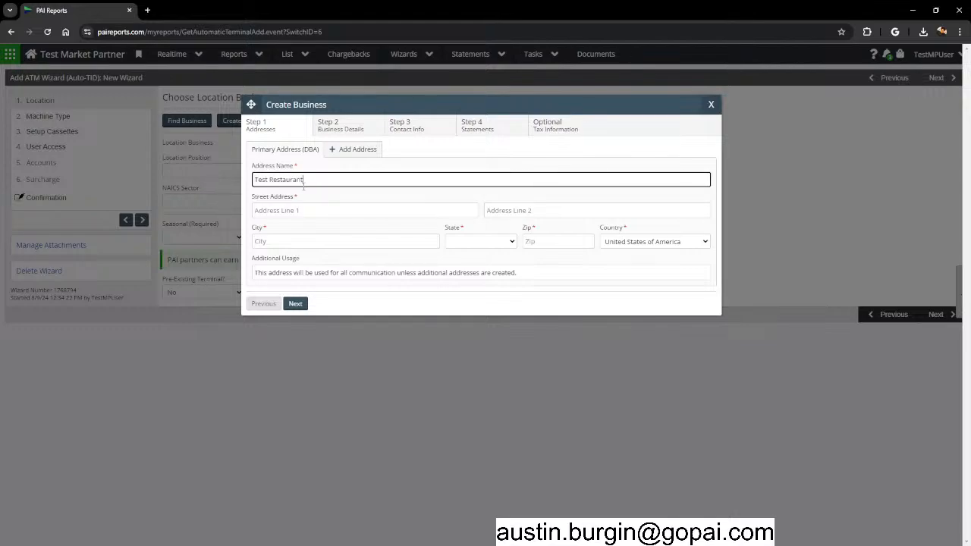
pyautogui.click(322, 210)
pyautogui.write('124')
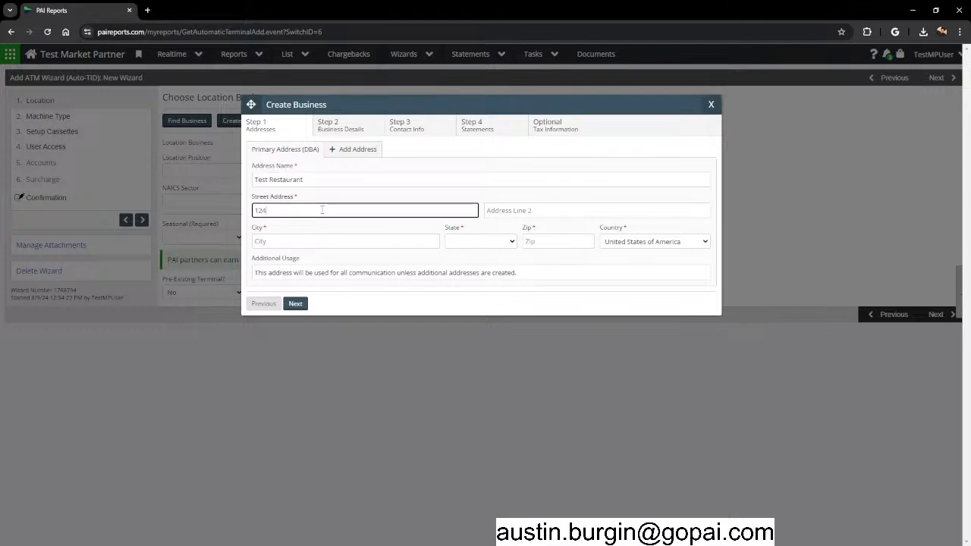
pyautogui.write(' Main St')
pyautogui.press('Tab')
pyautogui.write('Billings')
pyautogui.press('Tab')
pyautogui.write('mon')
pyautogui.press('Tab')
pyautogui.write('5901')
pyautogui.write('01')
# Review the entered name, street and city, then continue to Business Details.
pyautogui.moveTo(328, 180); pyautogui.dragTo(249, 184)
pyautogui.click(299, 210)
pyautogui.moveTo(300, 210); pyautogui.dragTo(242, 211)
pyautogui.doubleClick(249, 241)
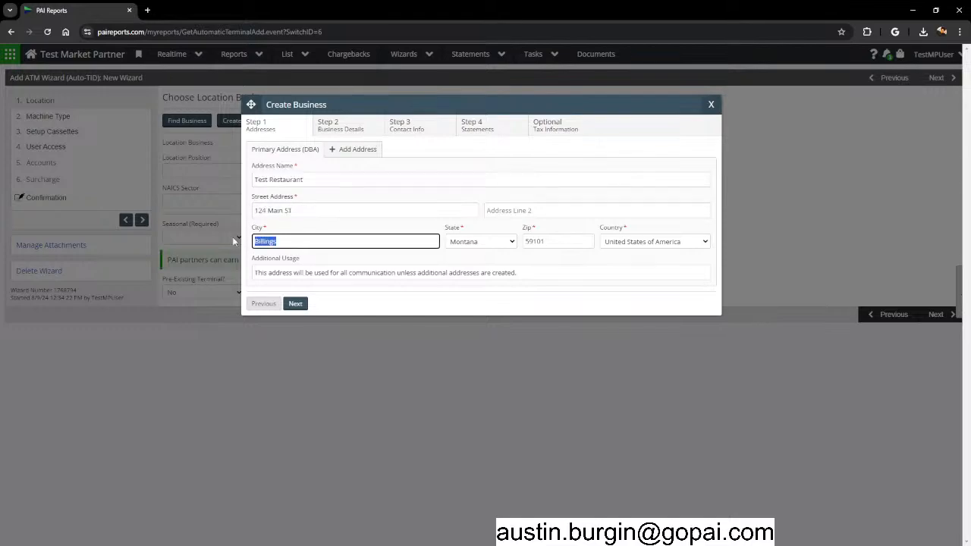
pyautogui.click(296, 304)
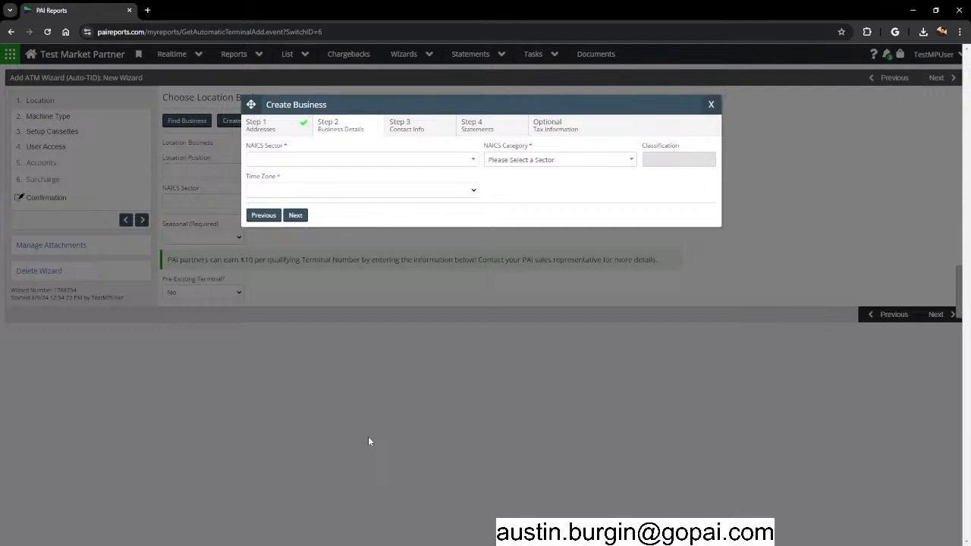
# Classify the business as Accommodation and Food Services, category Full-Service Restaurants.
pyautogui.click(325, 161)
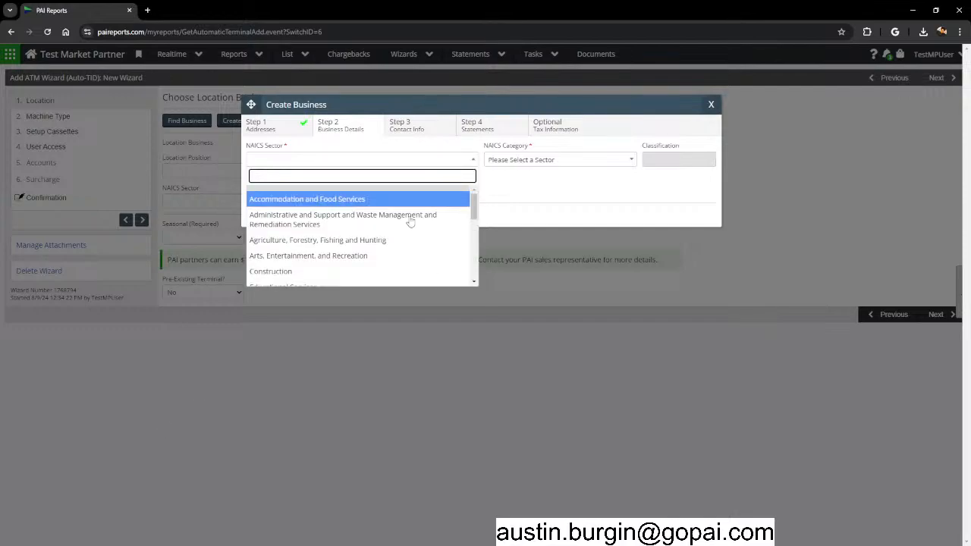
pyautogui.moveTo(475, 205)
pyautogui.mouseDown()
pyautogui.moveTo(463, 288)
pyautogui.moveTo(481, 191)
pyautogui.mouseUp()
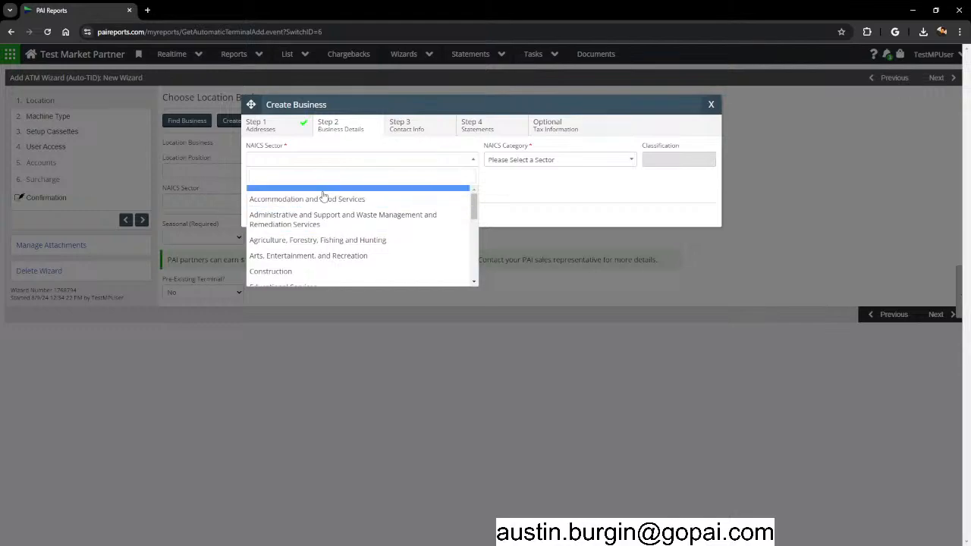
pyautogui.click(363, 200)
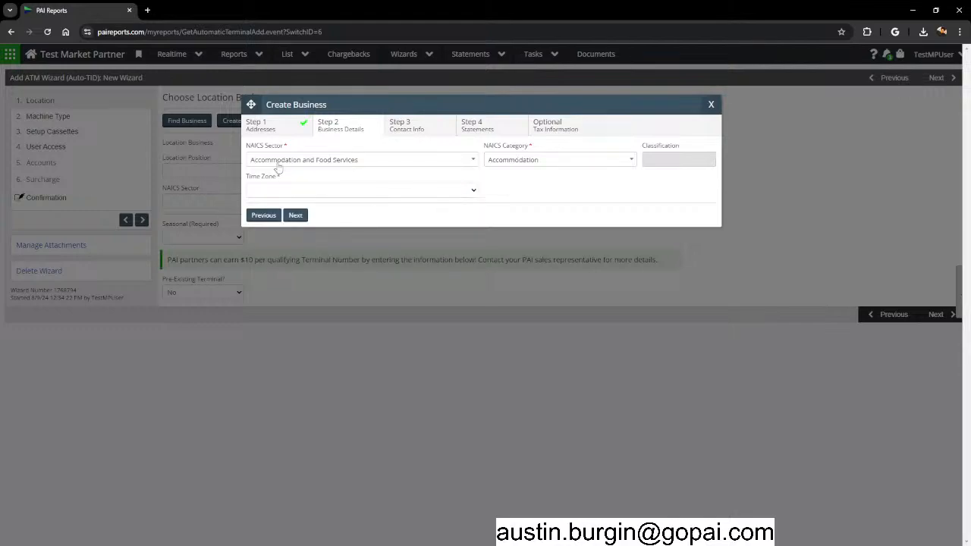
pyautogui.moveTo(484, 147); pyautogui.dragTo(520, 149)
pyautogui.click(544, 151)
pyautogui.click(544, 161)
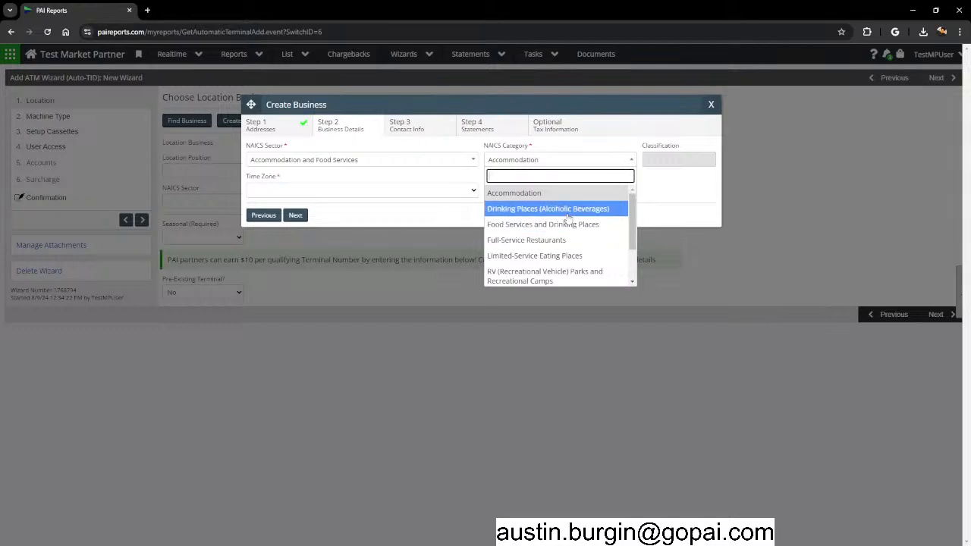
pyautogui.click(533, 241)
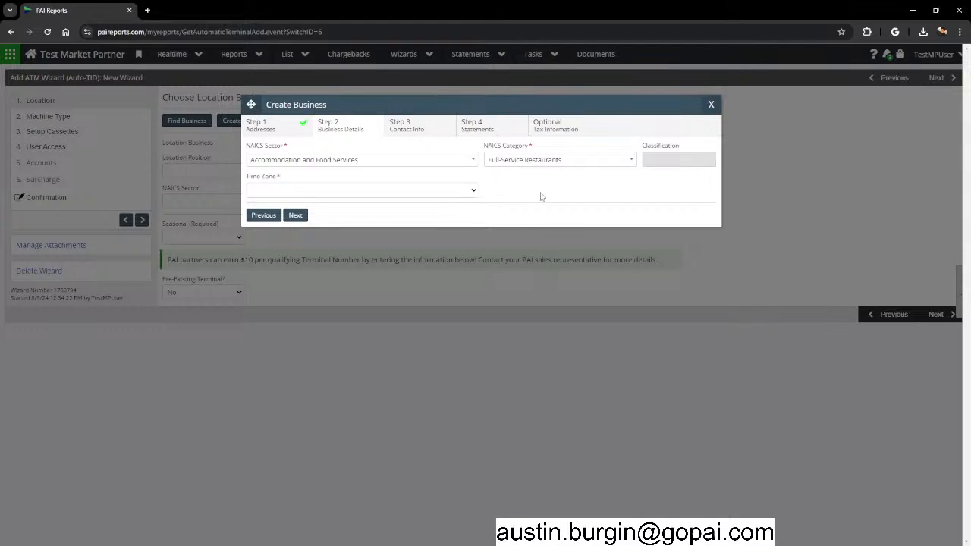
# Set the time zone to US/Mountain and continue to Contact Info.
pyautogui.click(354, 196)
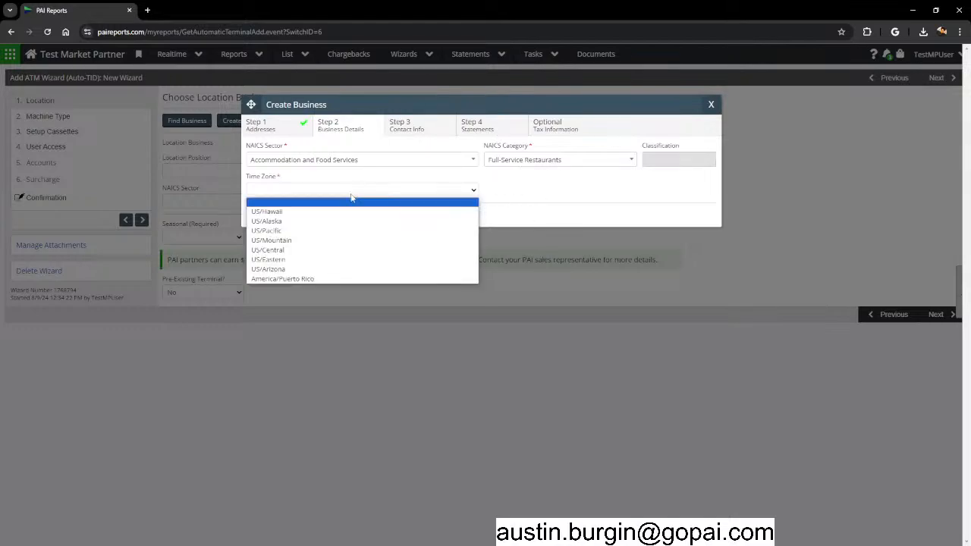
pyautogui.click(278, 241)
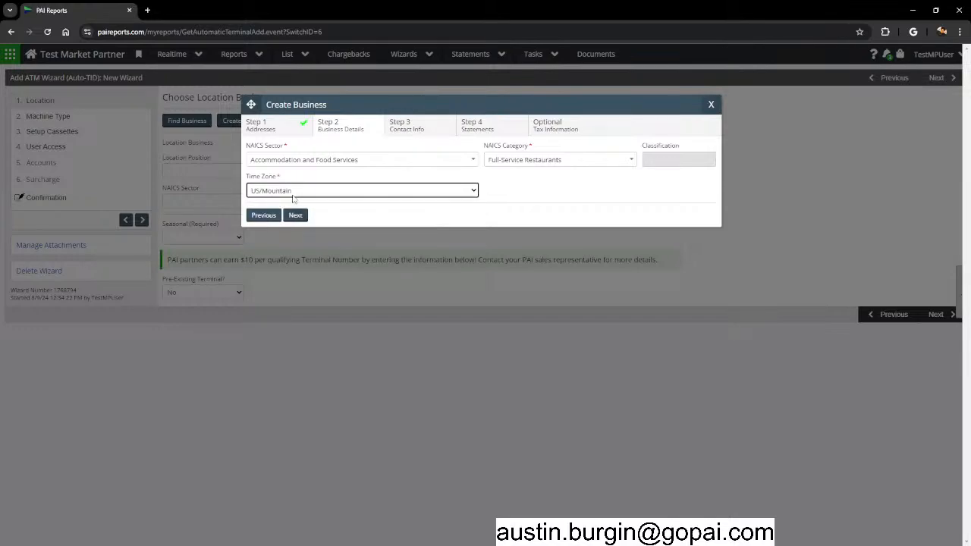
pyautogui.click(302, 193)
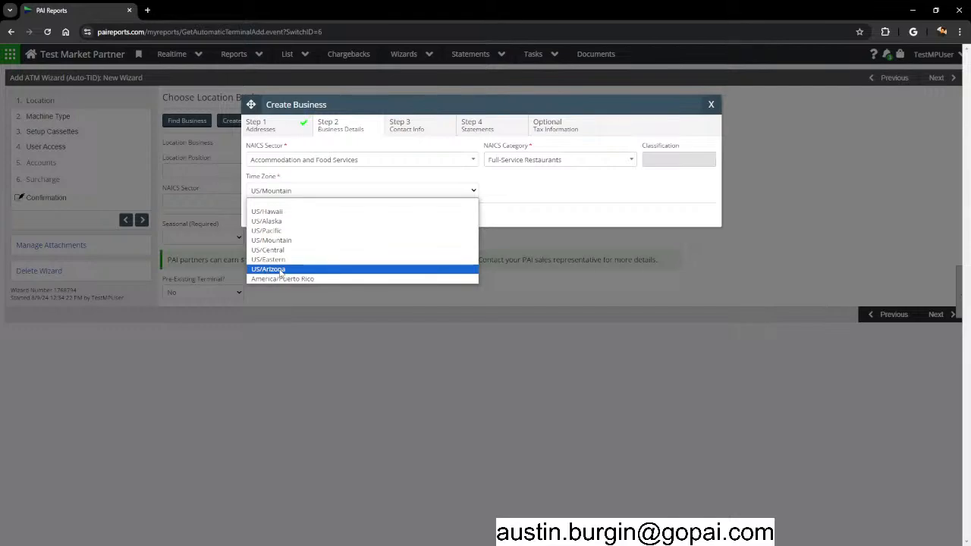
pyautogui.click(271, 240)
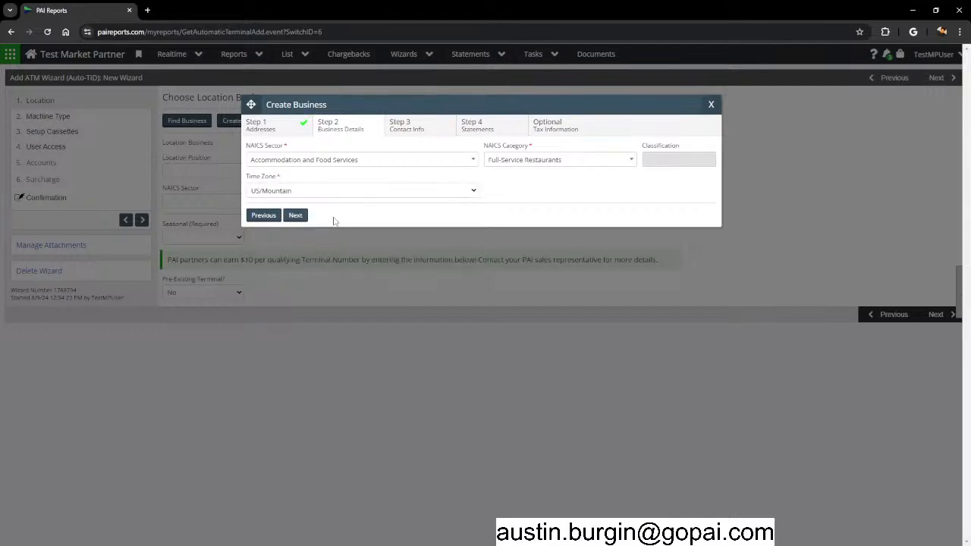
pyautogui.click(295, 215)
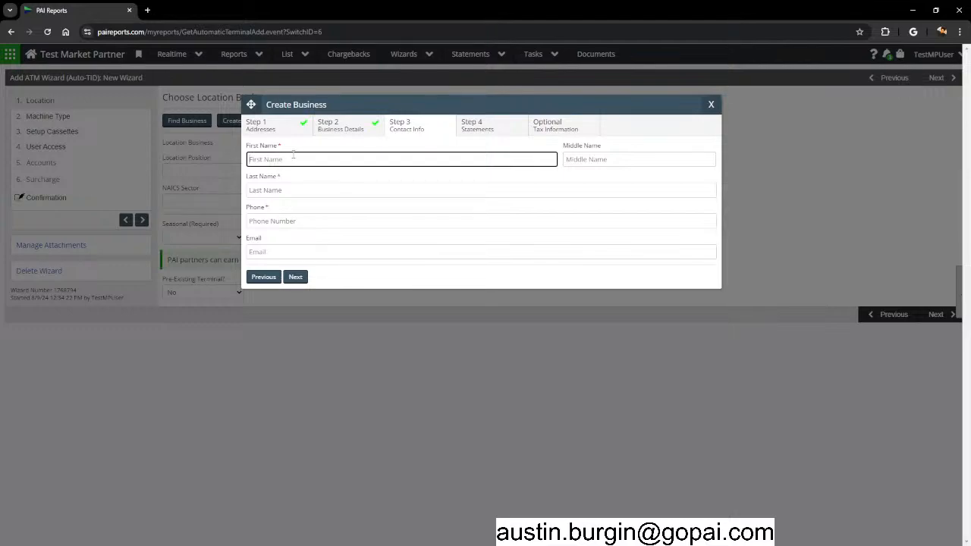
# Enter the contact's first name, last name and phone number.
pyautogui.press('Tab')
pyautogui.press('Tab')
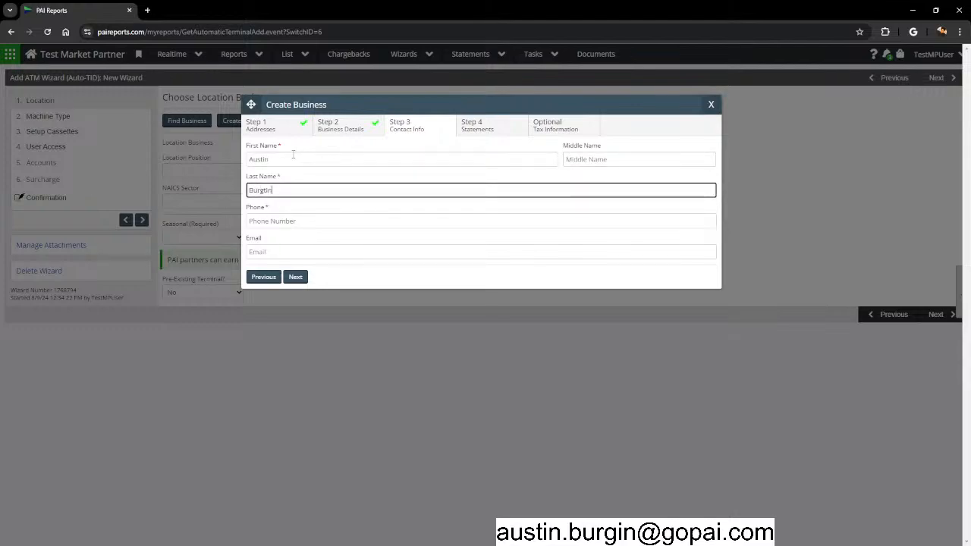
pyautogui.press('Tab')
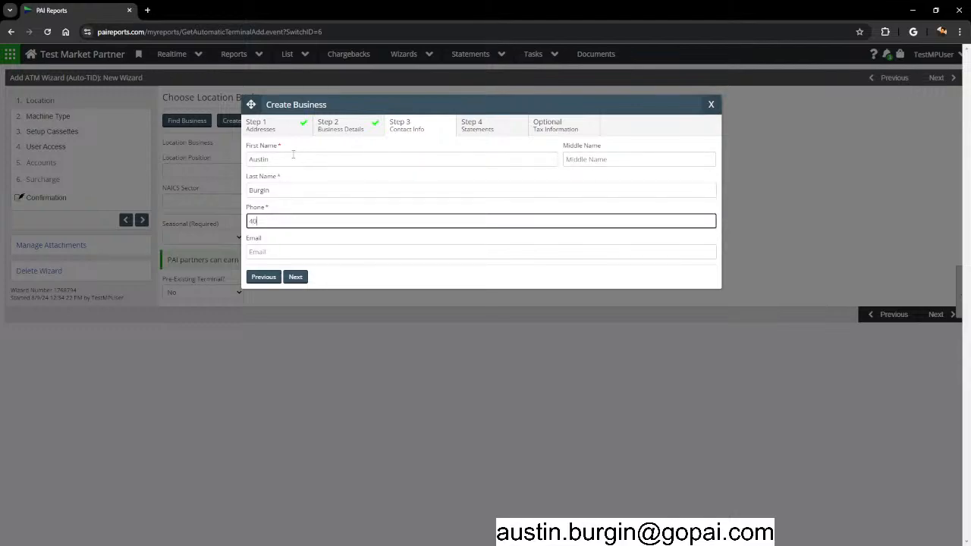
# Leave the contact email empty and continue to Statements.
pyautogui.click(265, 253)
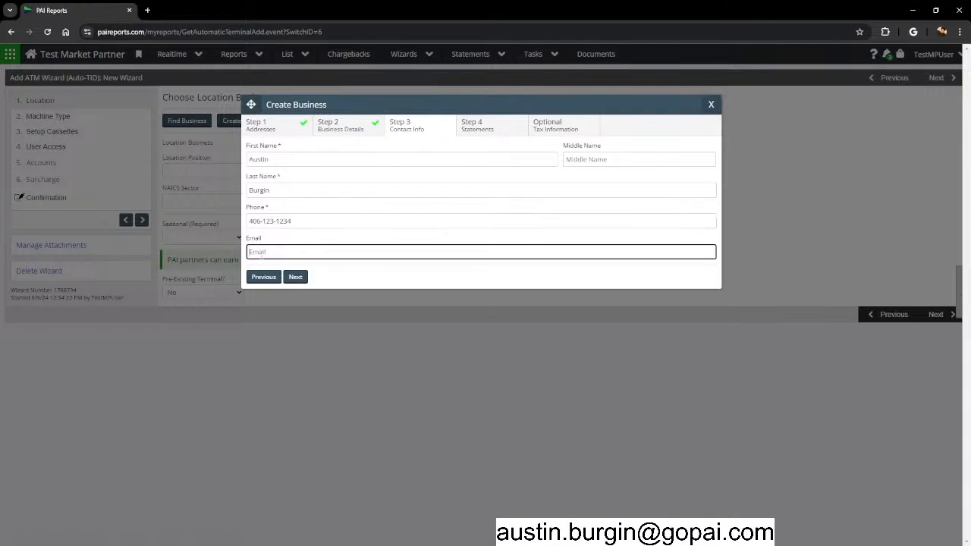
pyautogui.hotkey('ctrl', 'a')
pyautogui.press('BackSpace')
pyautogui.tripleClick(297, 221)
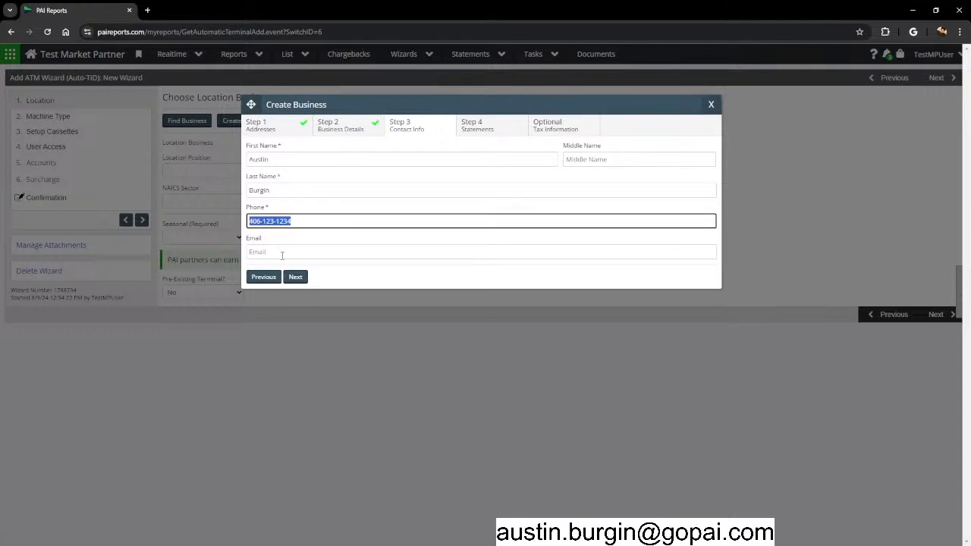
pyautogui.click(296, 276)
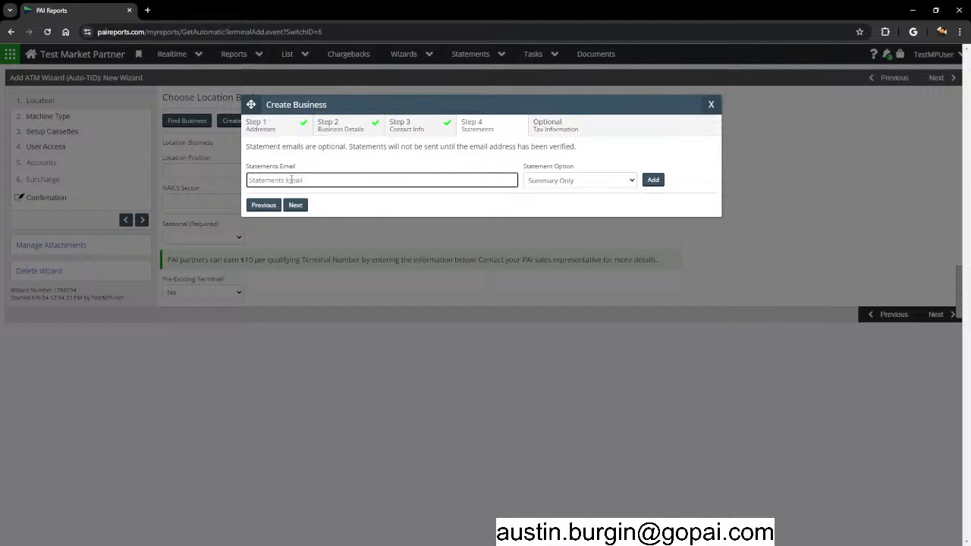
# Keep Summary Only statements, skip the tax fields, and create Test Restaurant.
pyautogui.click(568, 181)
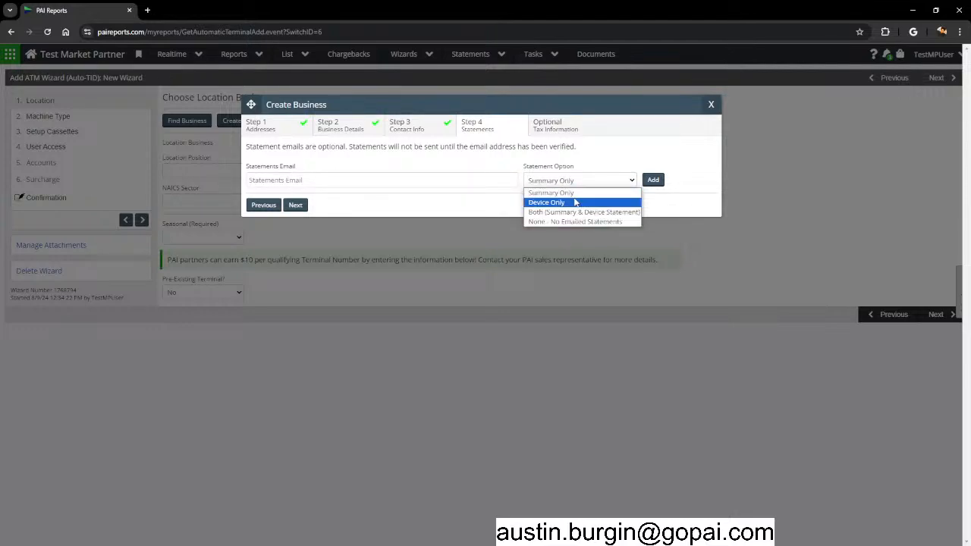
pyautogui.click(507, 160)
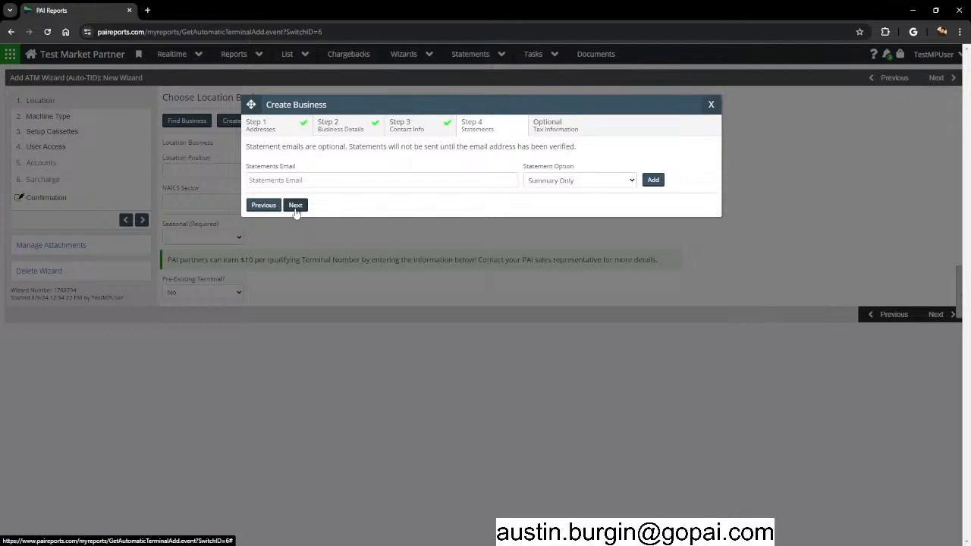
pyautogui.click(295, 206)
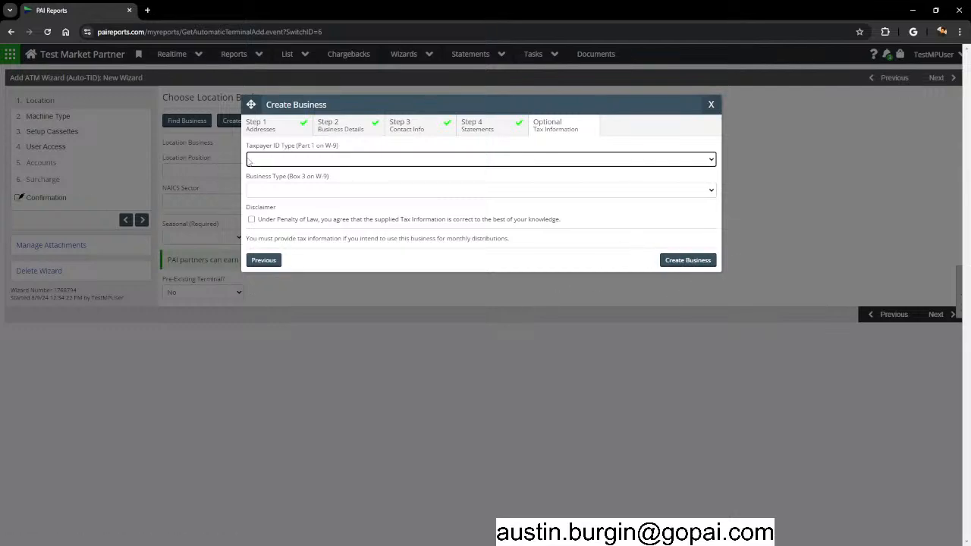
pyautogui.click(698, 262)
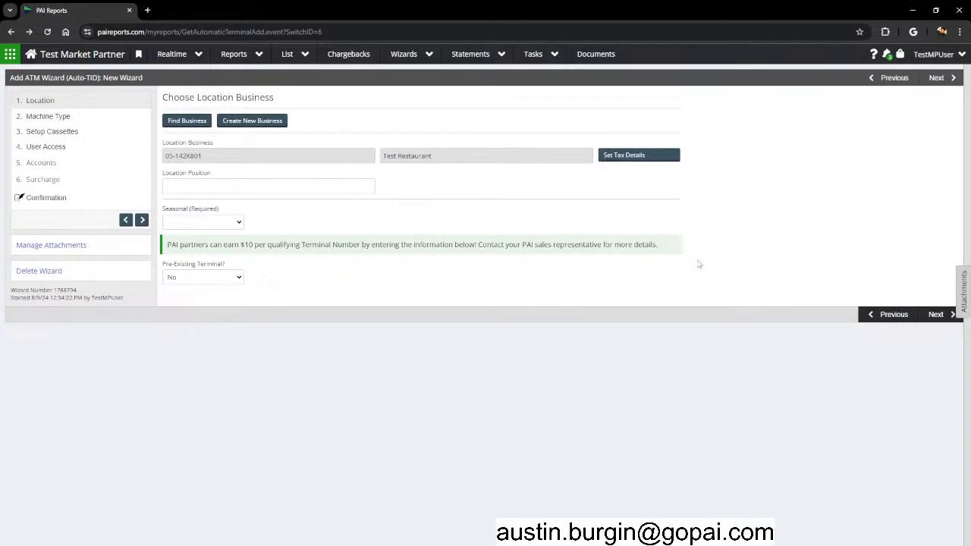
pyautogui.moveTo(163, 175); pyautogui.dragTo(219, 183)
pyautogui.click(304, 209)
pyautogui.click(217, 190)
pyautogui.write('Left')
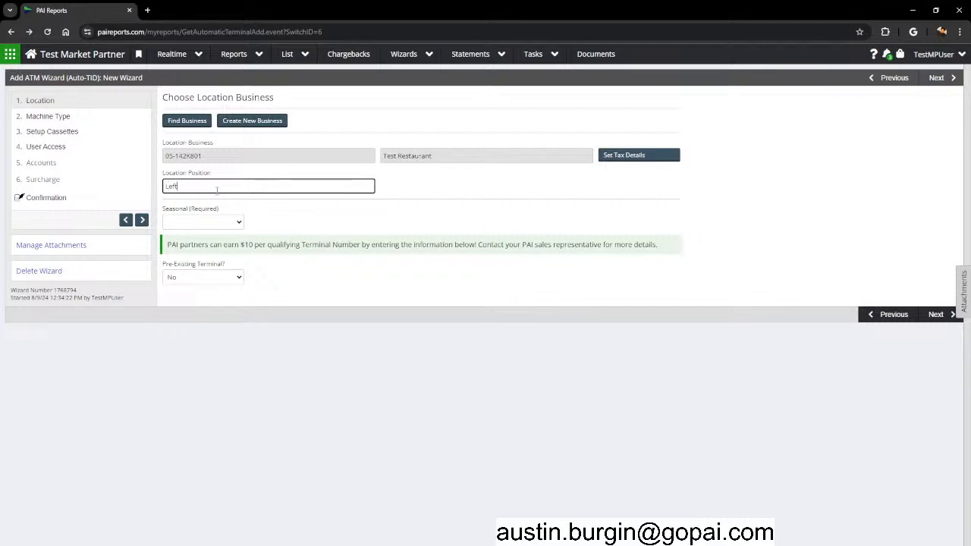
pyautogui.write(' of dioooor')
pyautogui.hotkey('ctrl', 'a')
pyautogui.press('BackSpace')
pyautogui.moveTo(165, 210); pyautogui.dragTo(239, 216)
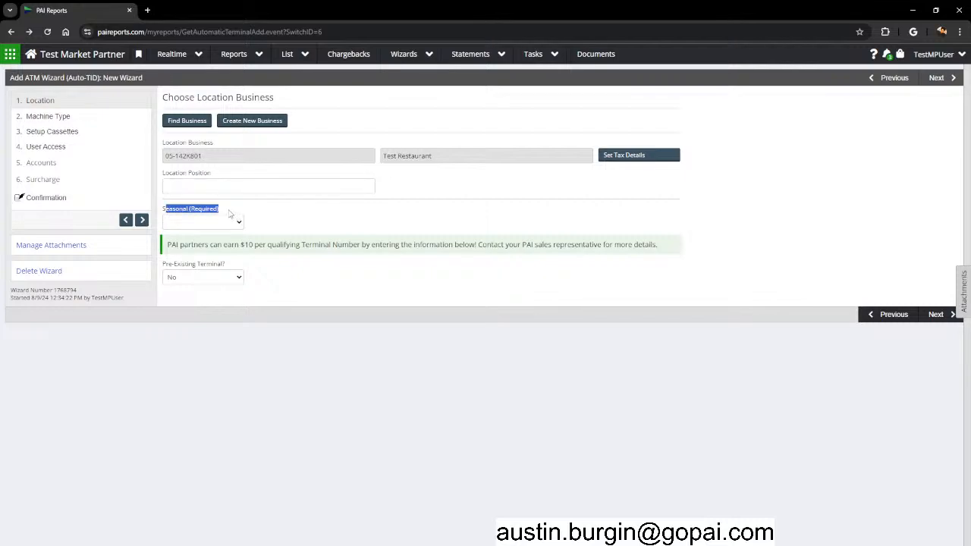
pyautogui.click(237, 211)
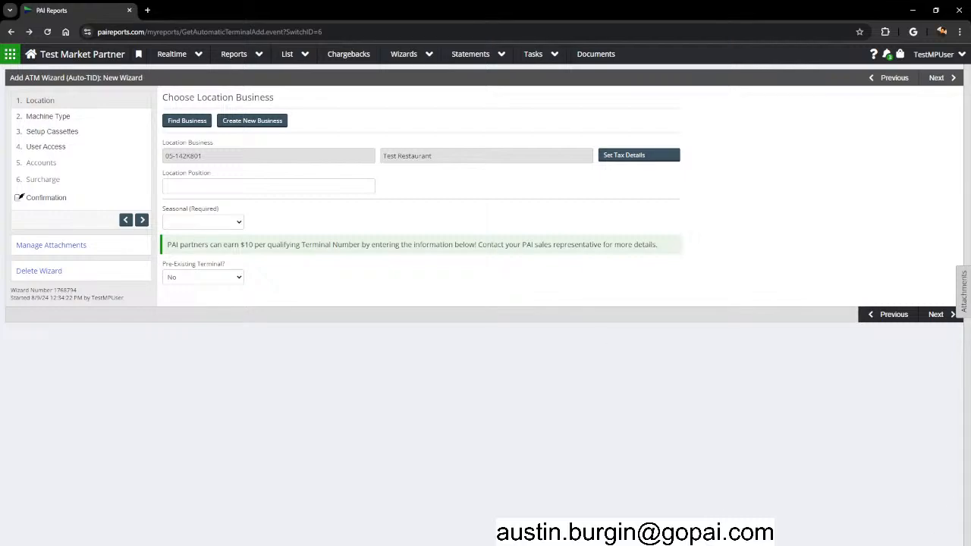
pyautogui.click(215, 221)
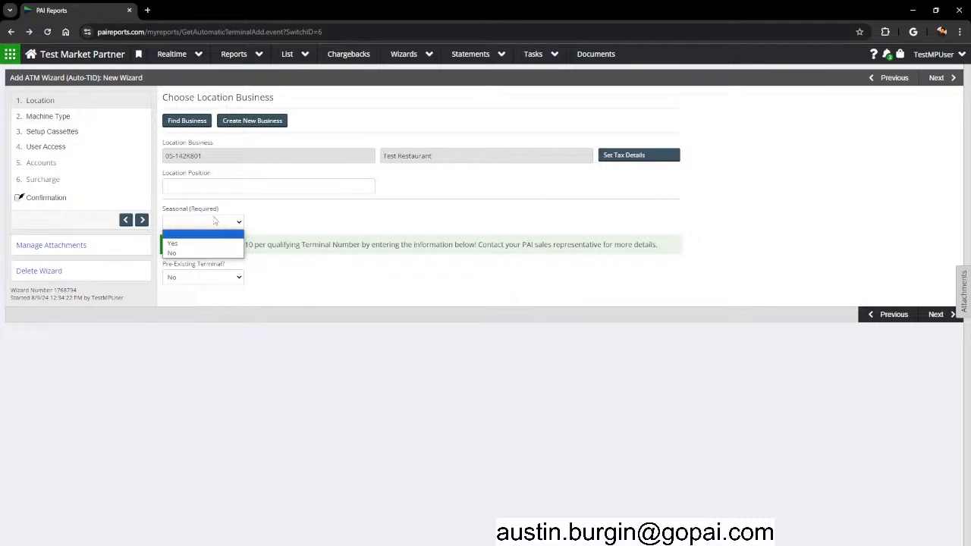
# Try a June–July season, then mark the location as not seasonal.
pyautogui.click(204, 244)
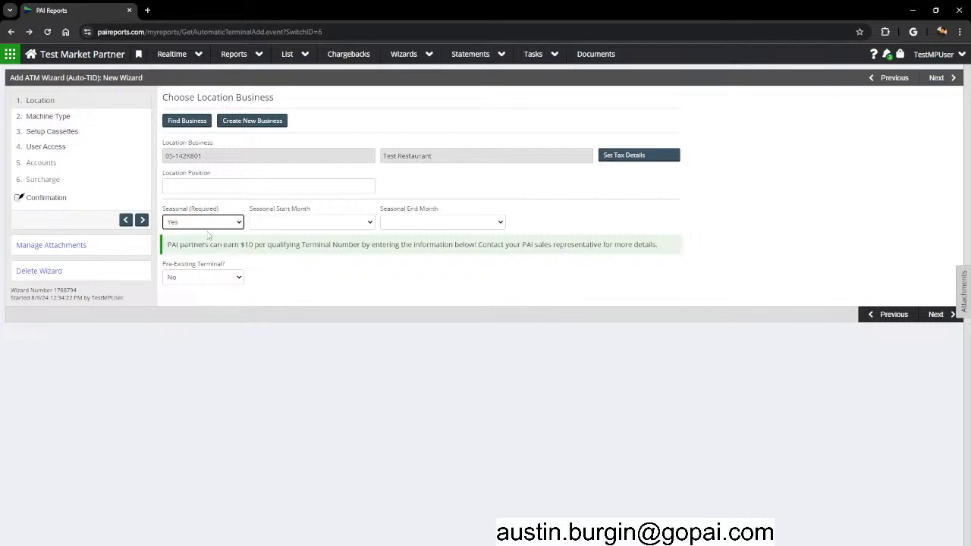
pyautogui.click(268, 224)
pyautogui.click(267, 293)
pyautogui.click(445, 221)
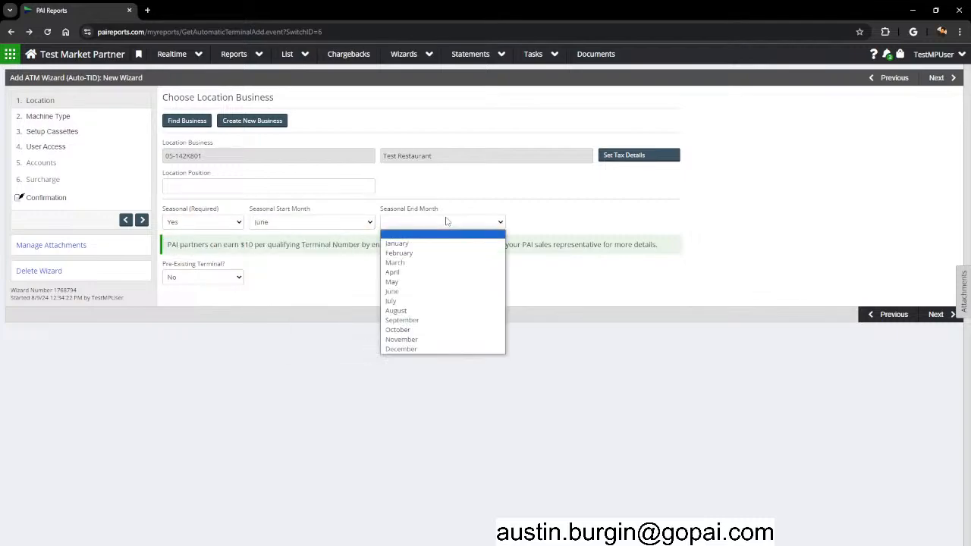
pyautogui.click(408, 302)
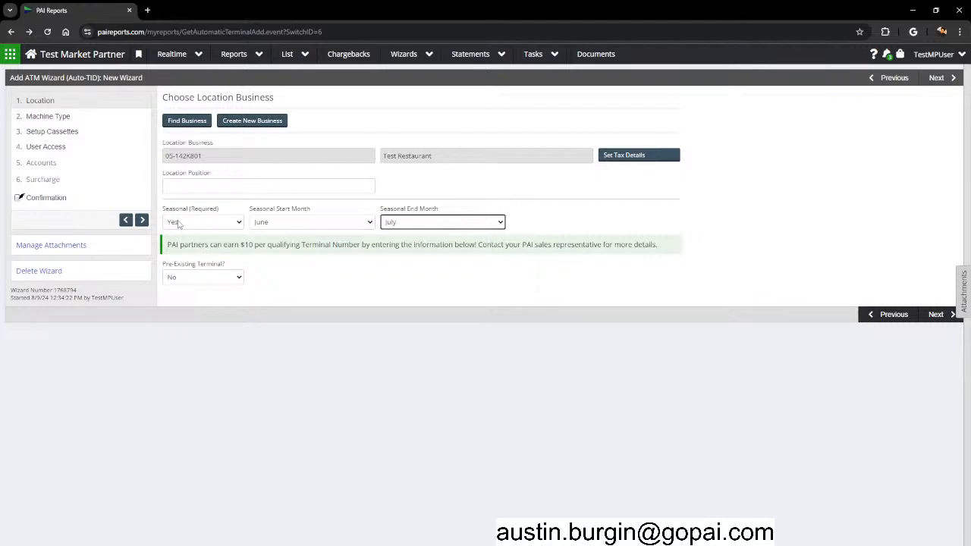
pyautogui.click(179, 225)
pyautogui.click(182, 254)
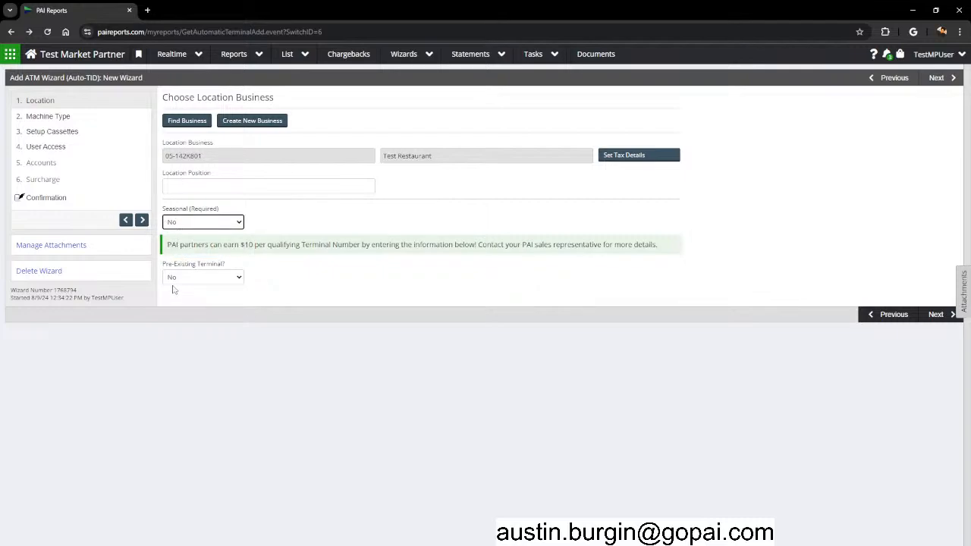
# Try Pre-Existing Terminal Yes with terminal number C12345 on the CDS network host.
pyautogui.moveTo(162, 264); pyautogui.dragTo(213, 267)
pyautogui.moveTo(170, 244); pyautogui.dragTo(305, 237)
pyautogui.click(386, 228)
pyautogui.click(380, 247)
pyautogui.click(221, 276)
pyautogui.click(201, 300)
pyautogui.click(288, 275)
pyautogui.write('C12345')
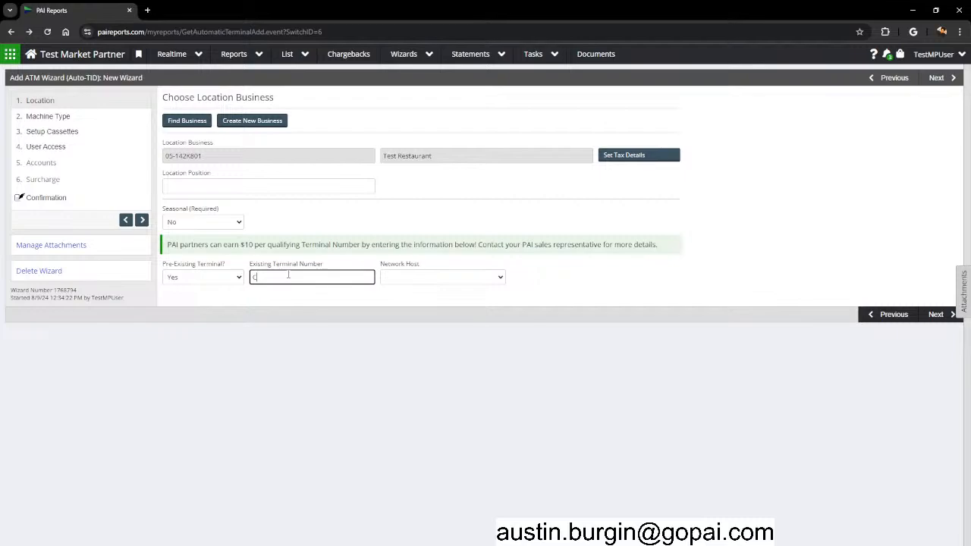
pyautogui.click(408, 277)
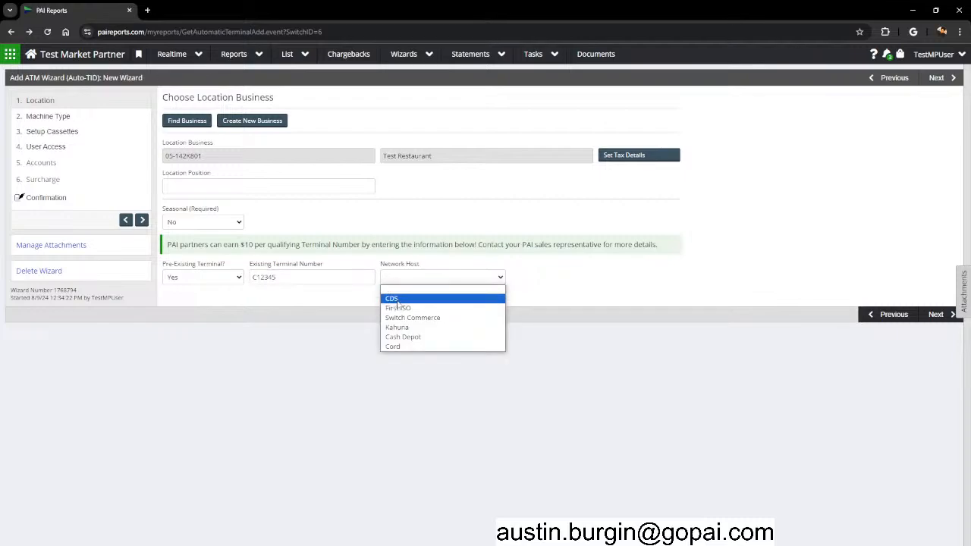
pyautogui.click(393, 298)
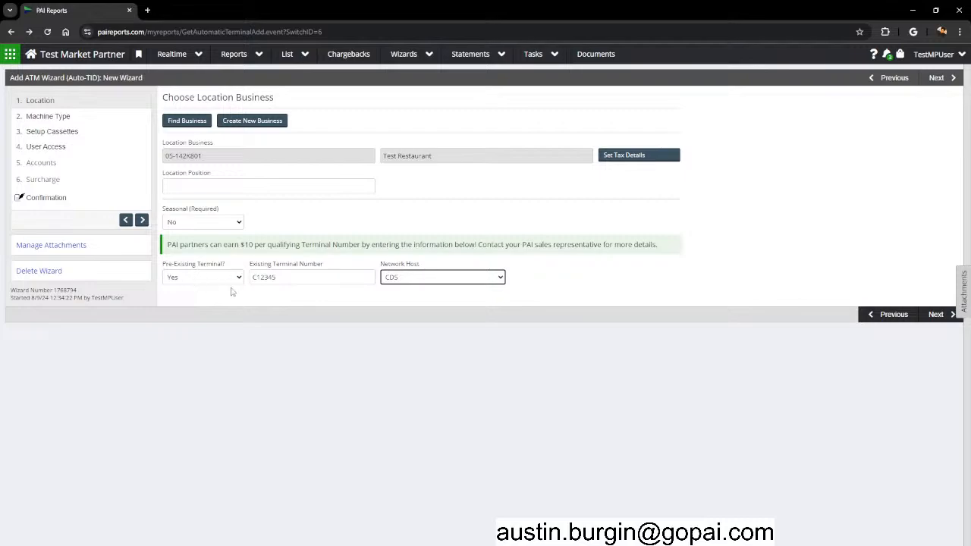
# Set Pre-Existing Terminal back to No and continue to Machine Type.
pyautogui.click(243, 244)
pyautogui.moveTo(242, 245); pyautogui.dragTo(361, 244)
pyautogui.click(359, 242)
pyautogui.click(201, 277)
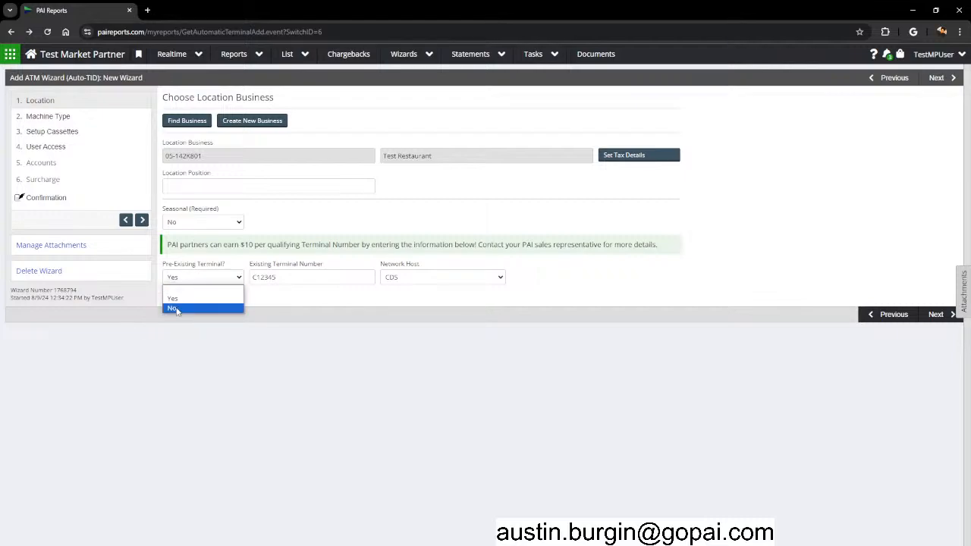
pyautogui.click(176, 309)
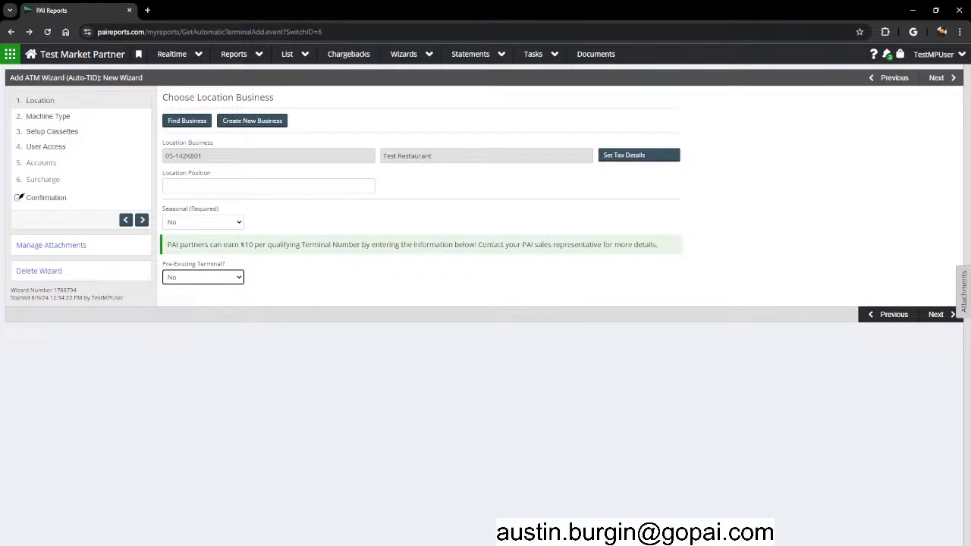
pyautogui.click(935, 315)
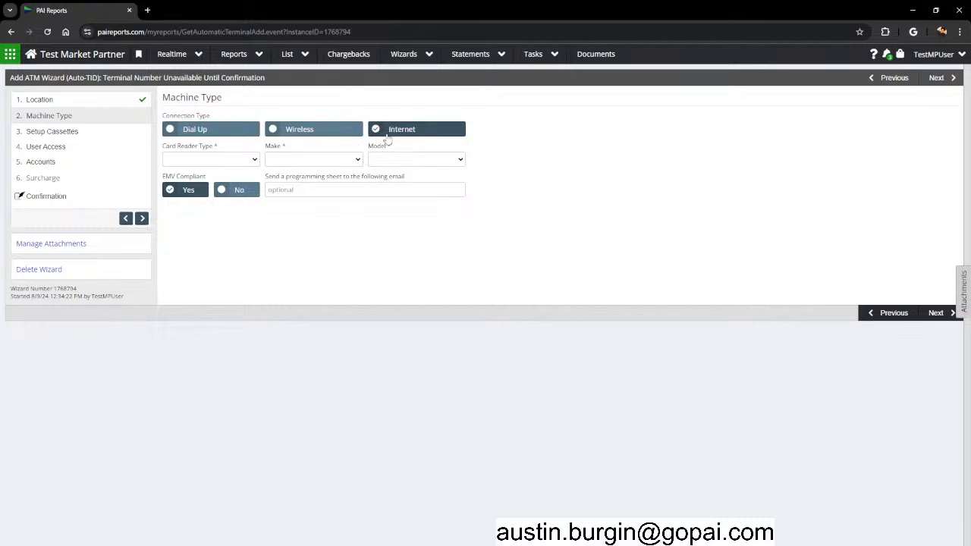
# Set the connection type to Internet and the card reader to EMV Reader.
pyautogui.click(279, 135)
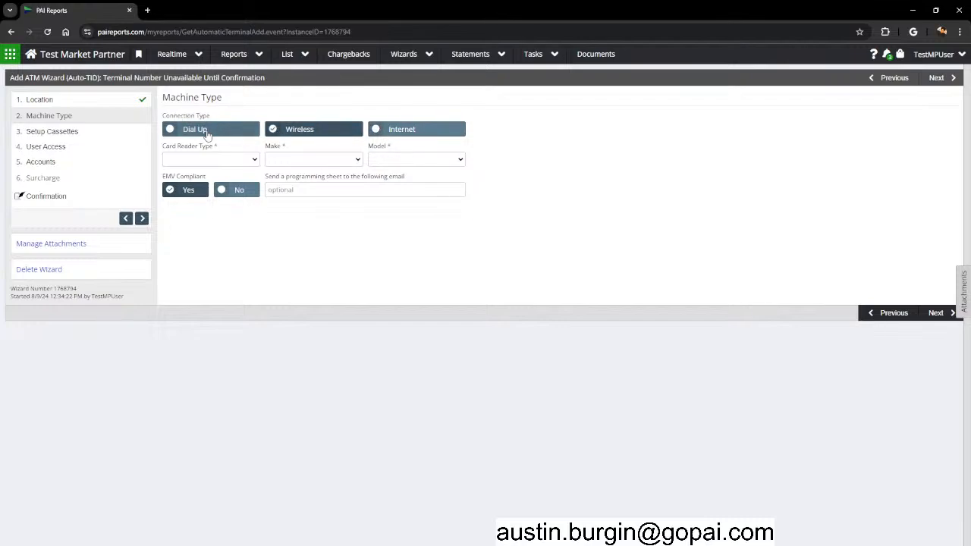
pyautogui.click(206, 134)
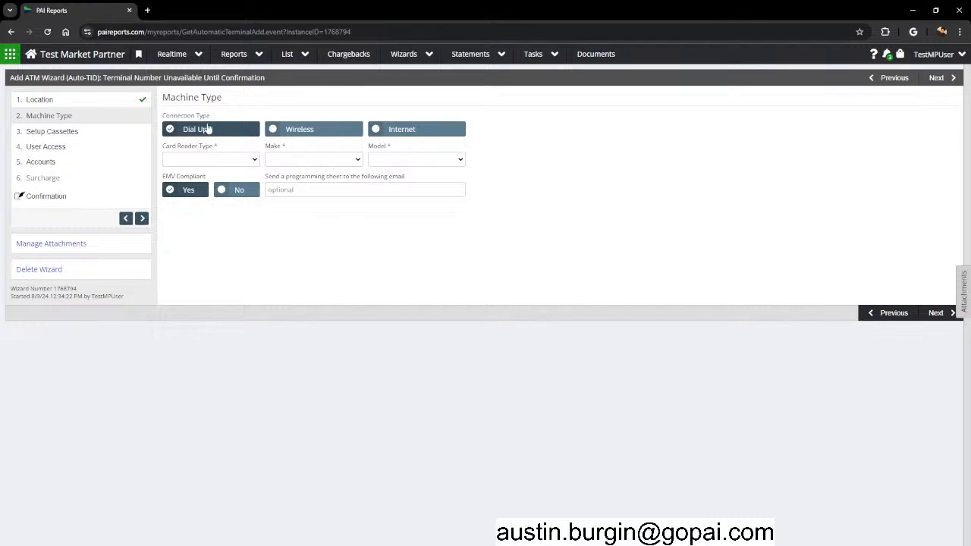
pyautogui.click(415, 133)
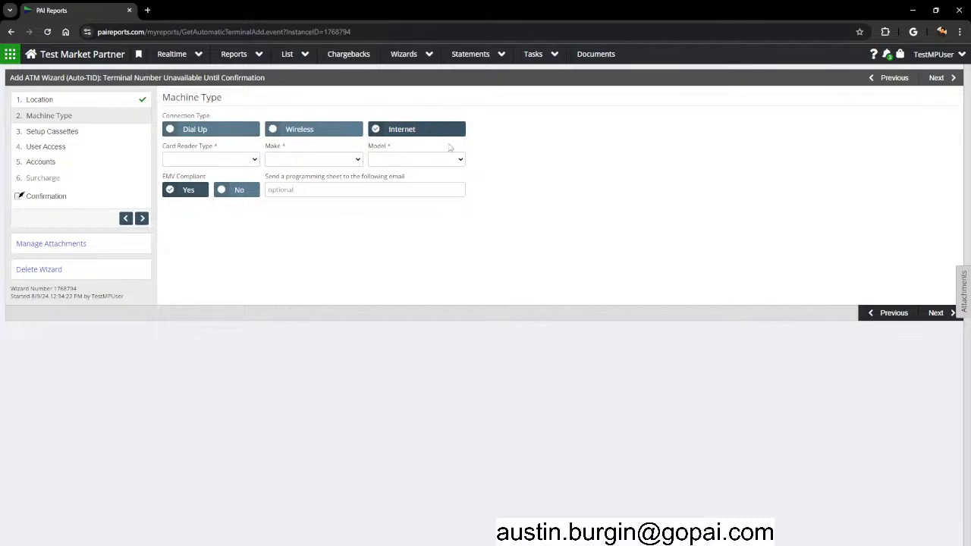
pyautogui.click(193, 160)
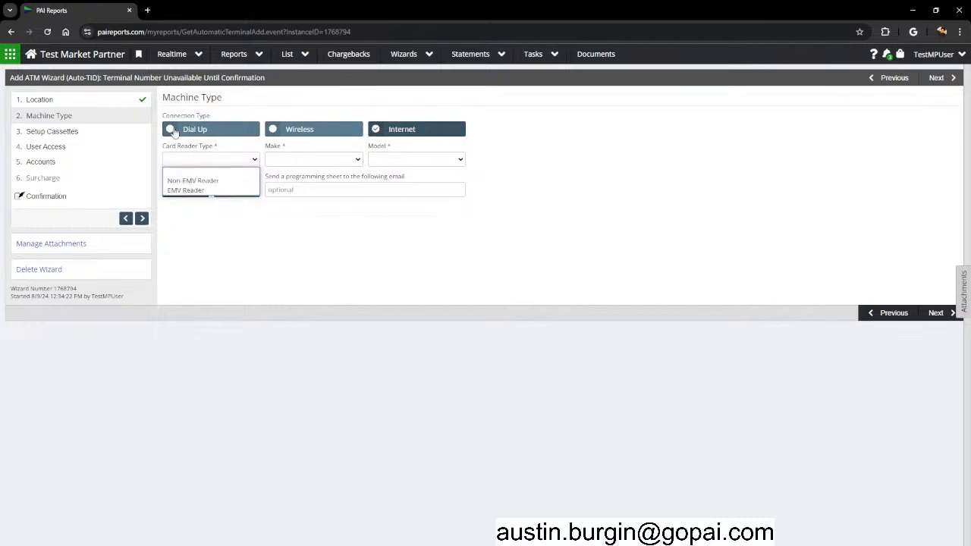
pyautogui.click(197, 190)
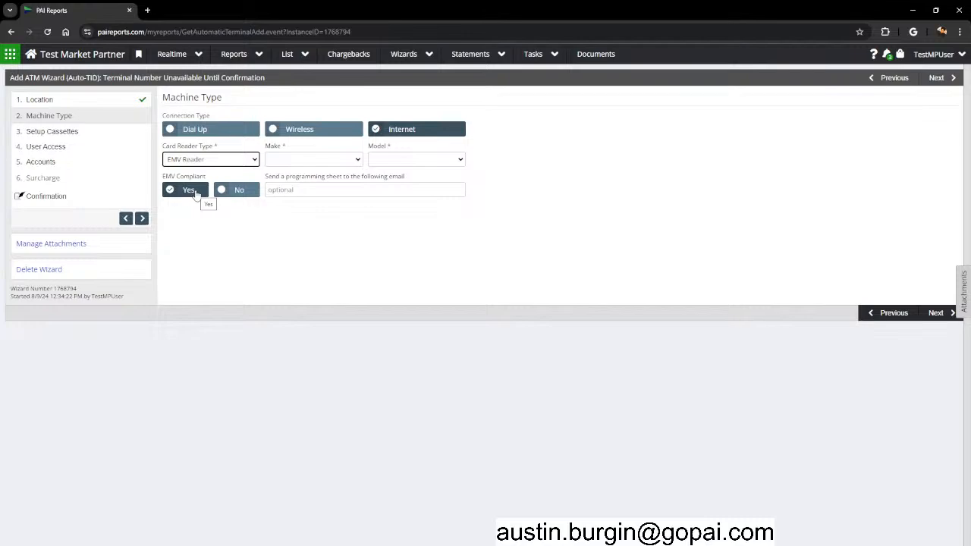
pyautogui.click(226, 161)
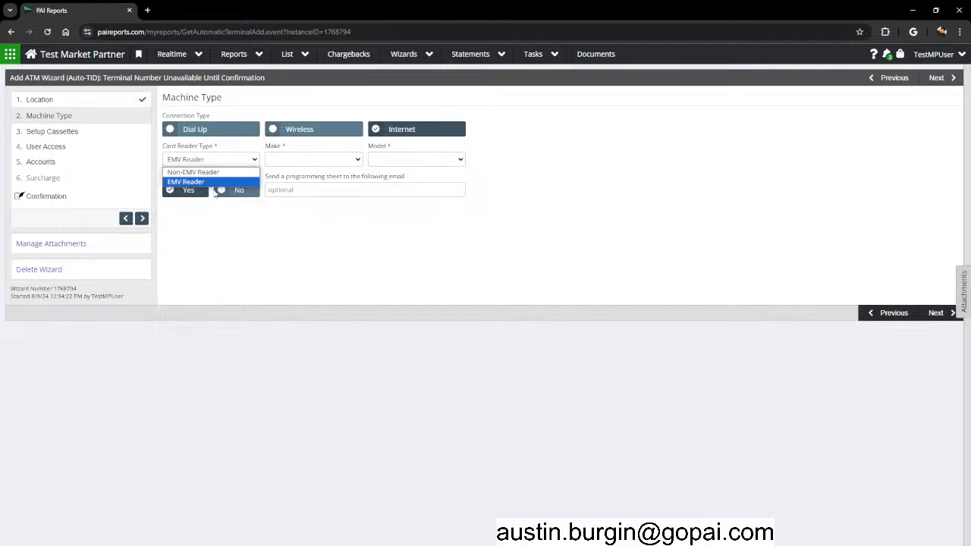
pyautogui.click(311, 159)
# Choose make Genmega and model Genmega 2500, then continue to cassette setup.
pyautogui.click(314, 184)
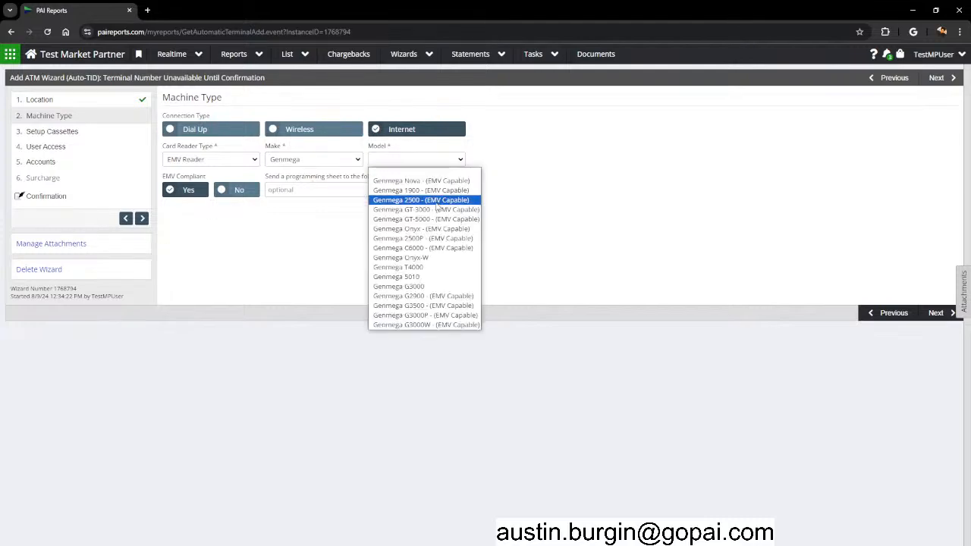
pyautogui.click(416, 200)
pyautogui.click(413, 161)
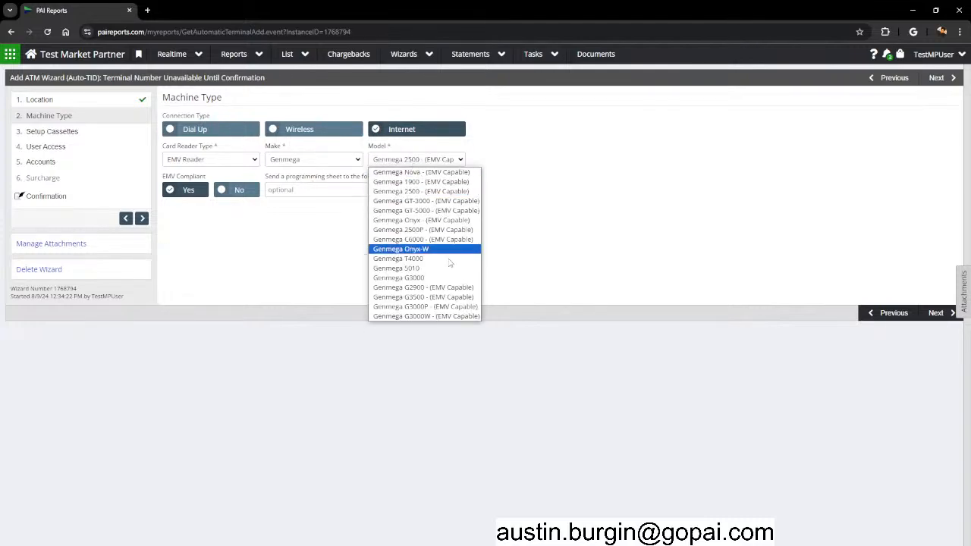
pyautogui.click(422, 191)
pyautogui.moveTo(164, 177); pyautogui.dragTo(196, 177)
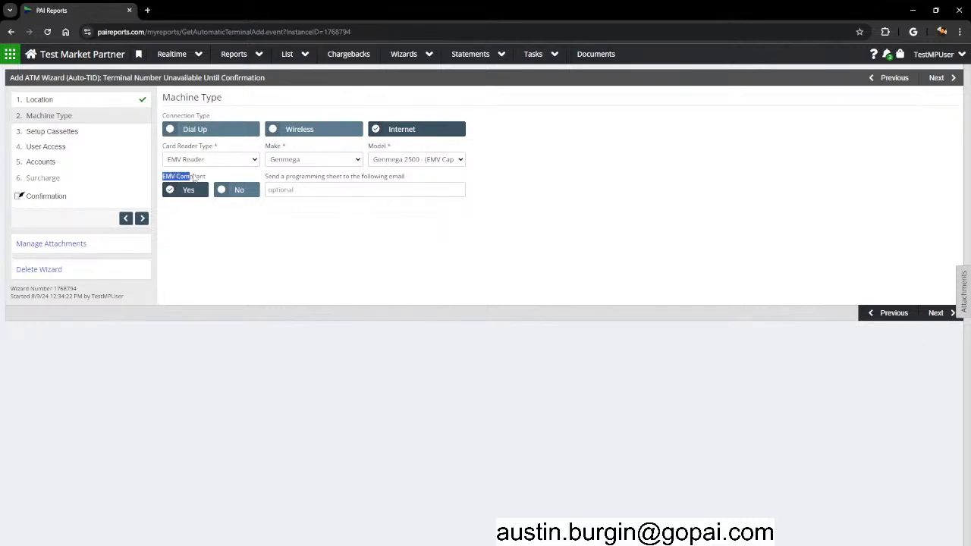
pyautogui.click(258, 245)
pyautogui.click(927, 312)
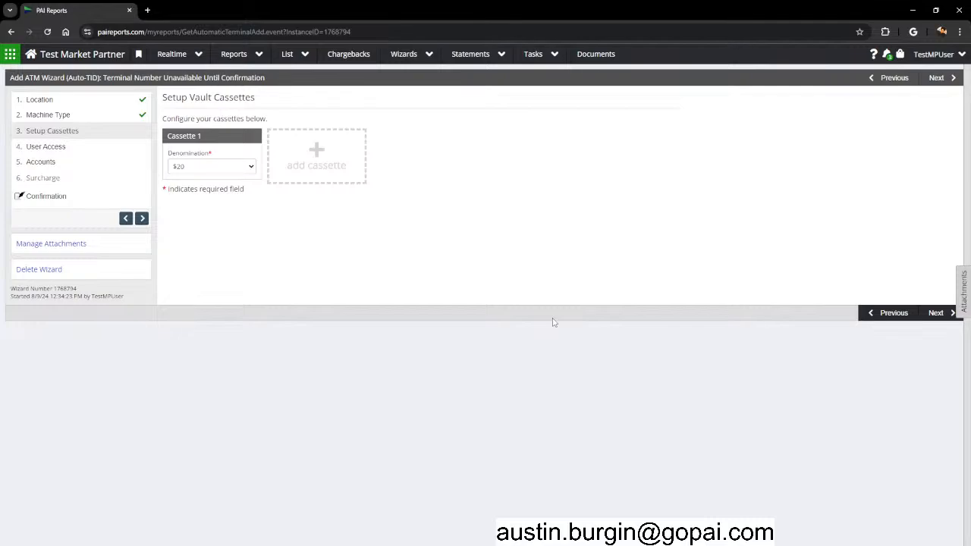
# Add three extra cassettes, then delete Cassettes 2–4 again.
pyautogui.click(316, 164)
pyautogui.click(396, 164)
pyautogui.click(524, 159)
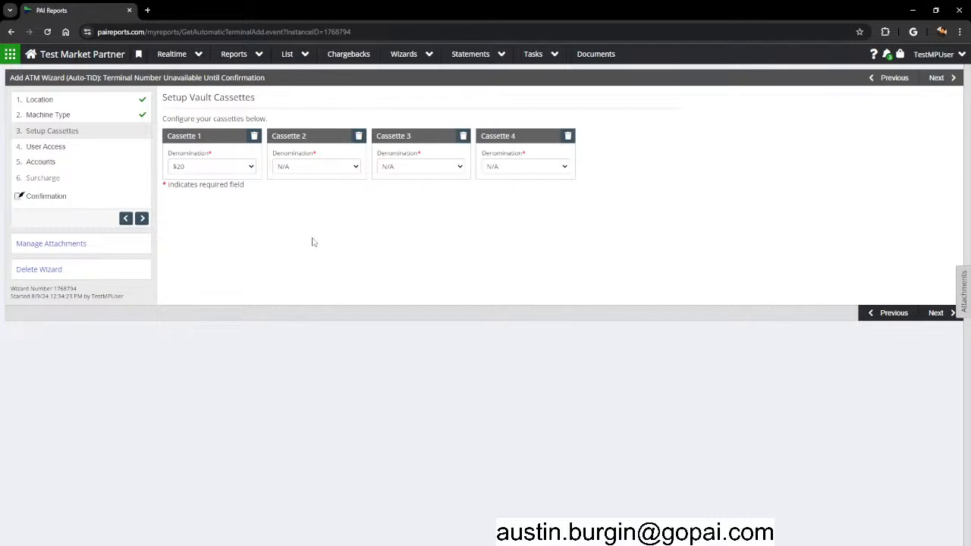
pyautogui.click(359, 136)
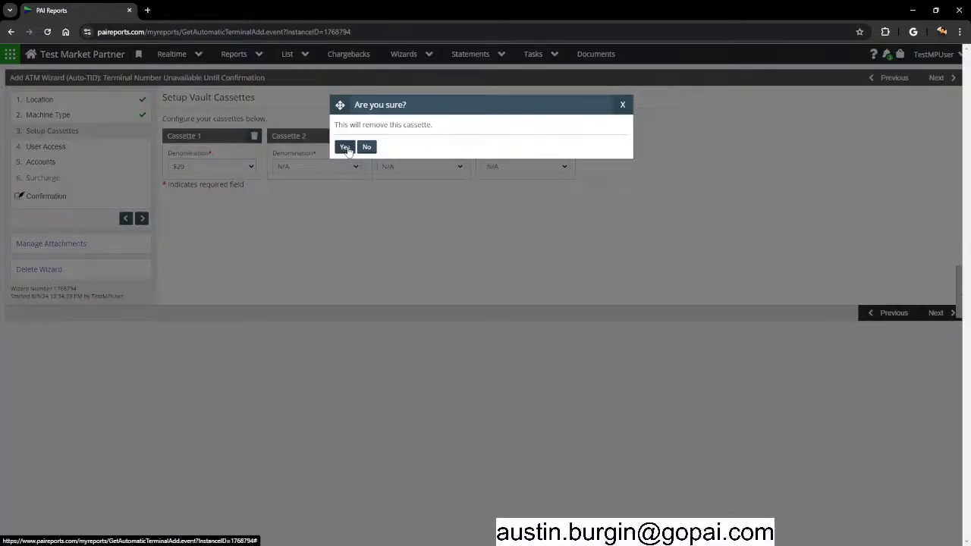
pyautogui.click(345, 148)
pyautogui.click(359, 136)
pyautogui.click(343, 148)
pyautogui.click(359, 137)
pyautogui.click(345, 148)
# Keep Cassette 1 at $20 and continue to Additional User Access.
pyautogui.click(201, 166)
pyautogui.click(194, 219)
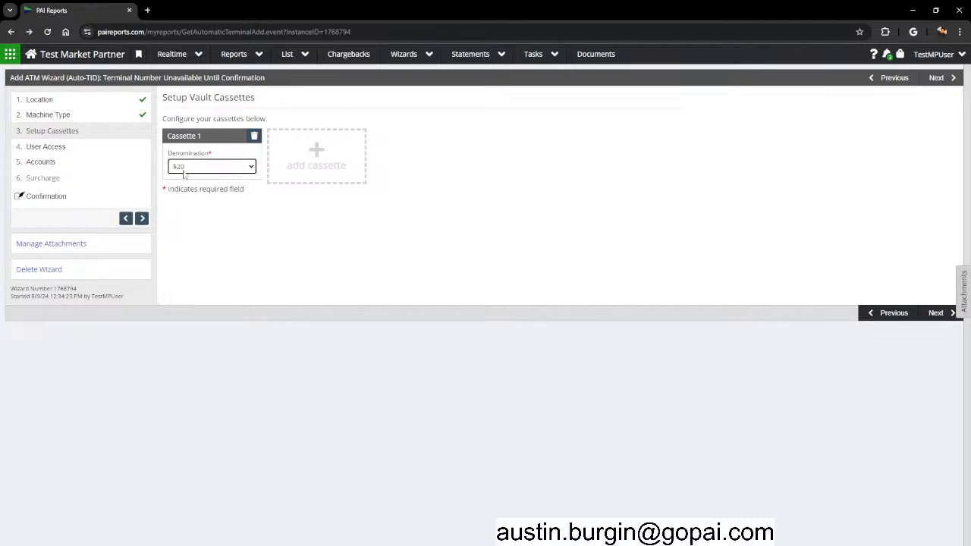
pyautogui.click(249, 166)
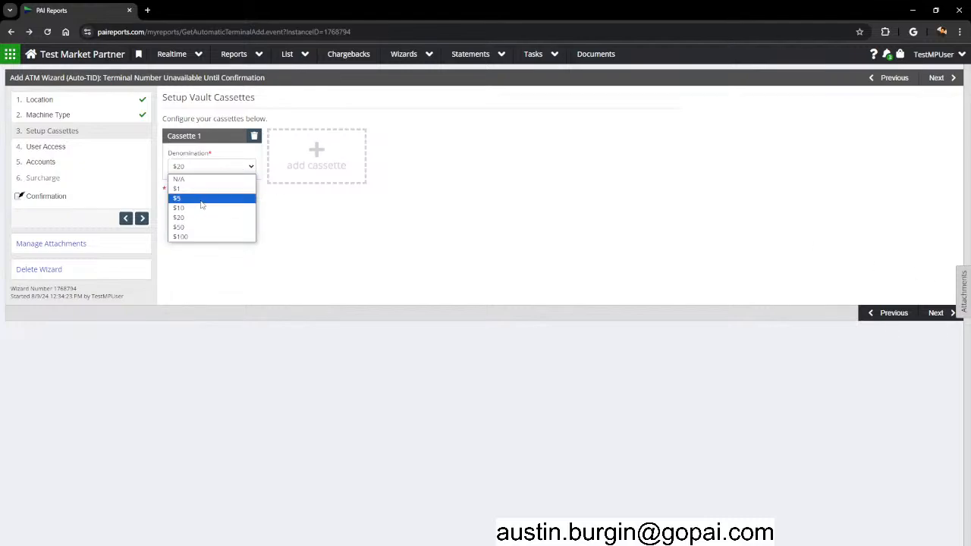
pyautogui.click(467, 270)
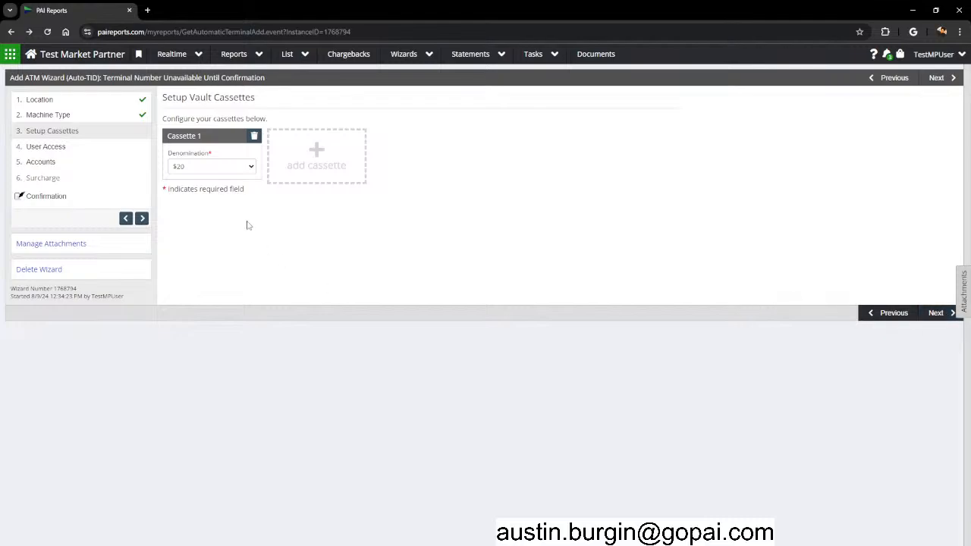
pyautogui.click(936, 315)
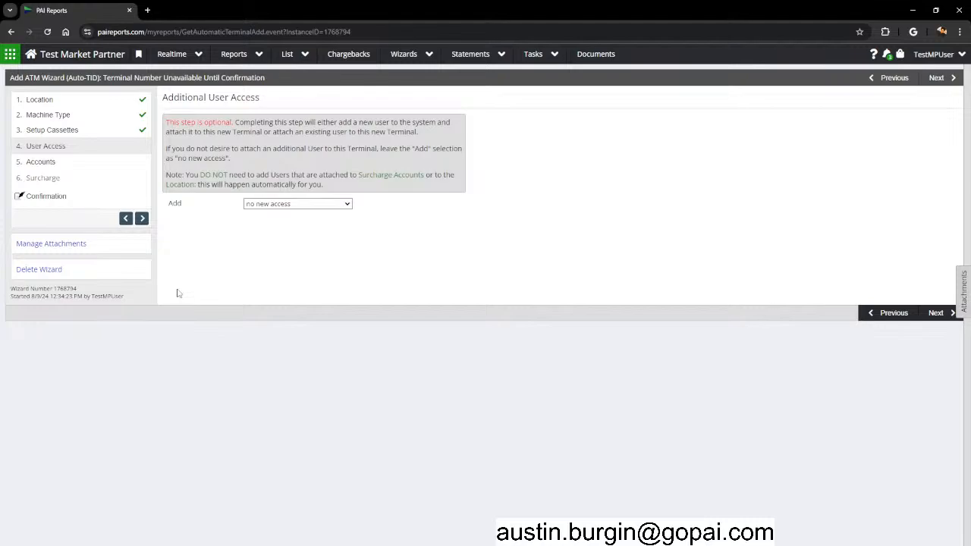
# Leave the New User field empty, set Add to 'no new access', and continue to Accounts.
pyautogui.click(315, 205)
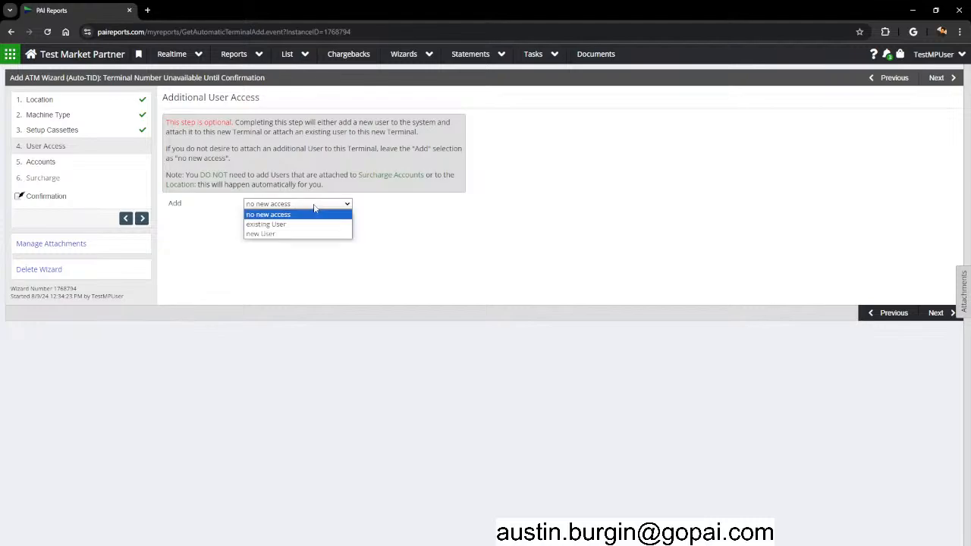
pyautogui.click(288, 235)
pyautogui.click(256, 218)
pyautogui.write('Test')
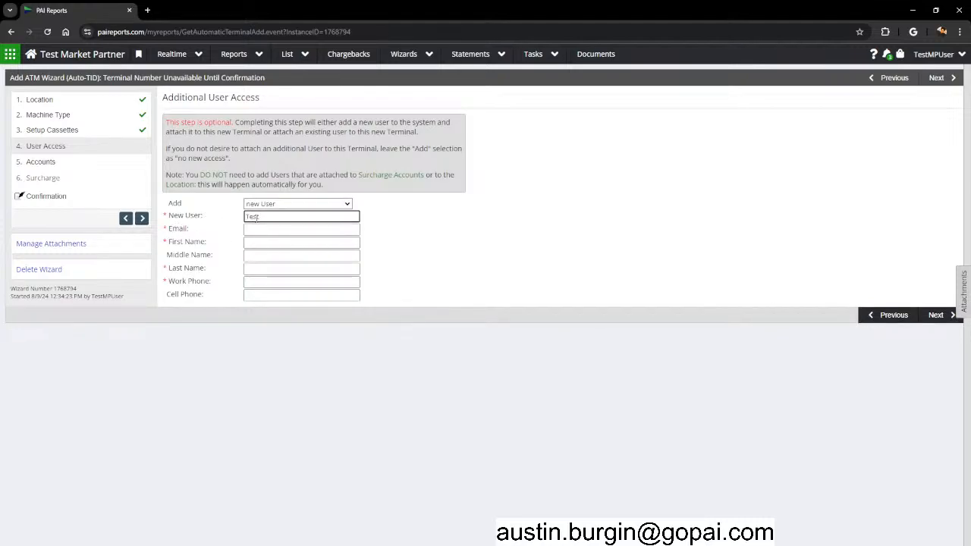
pyautogui.press('BackSpace')
pyautogui.press('BackSpace')
pyautogui.press('BackSpace')
pyautogui.press('BackSpace')
pyautogui.click(279, 204)
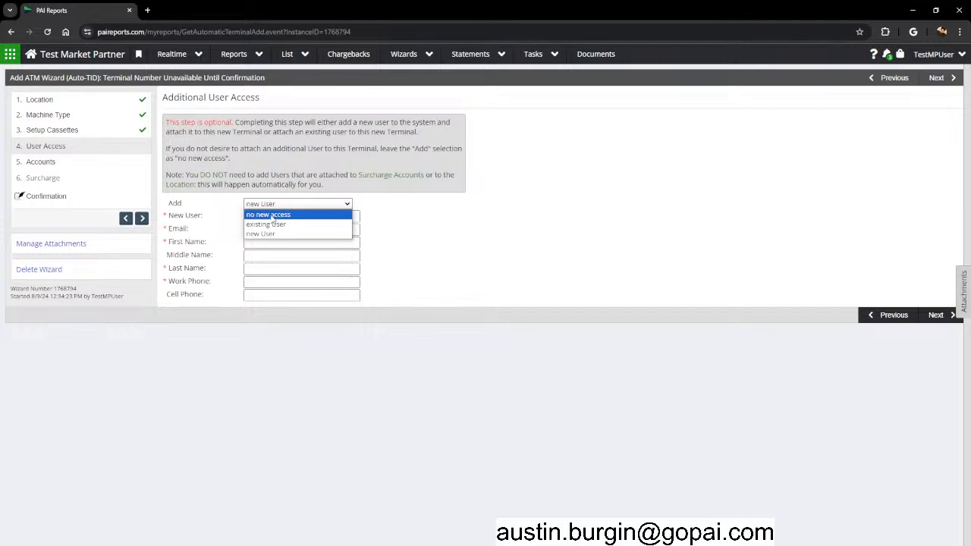
pyautogui.click(272, 219)
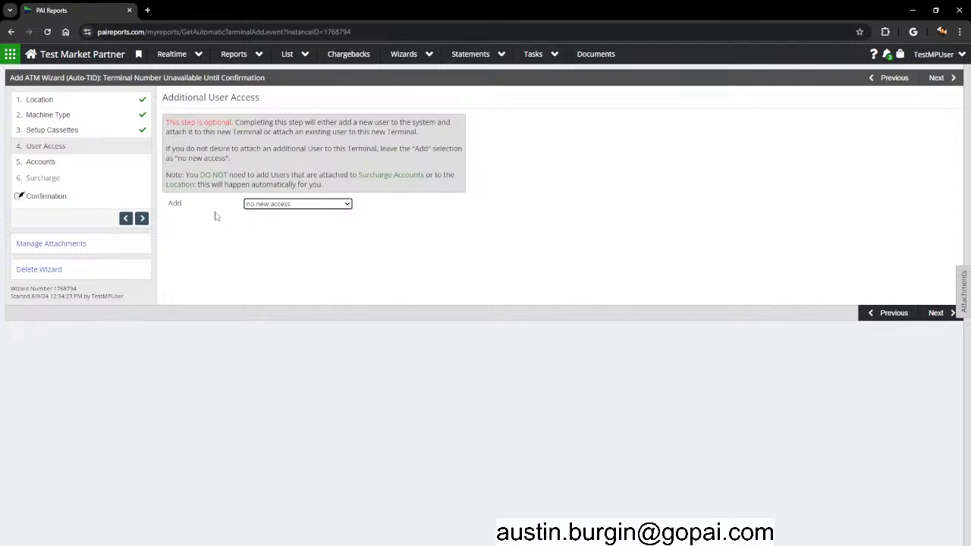
pyautogui.click(927, 317)
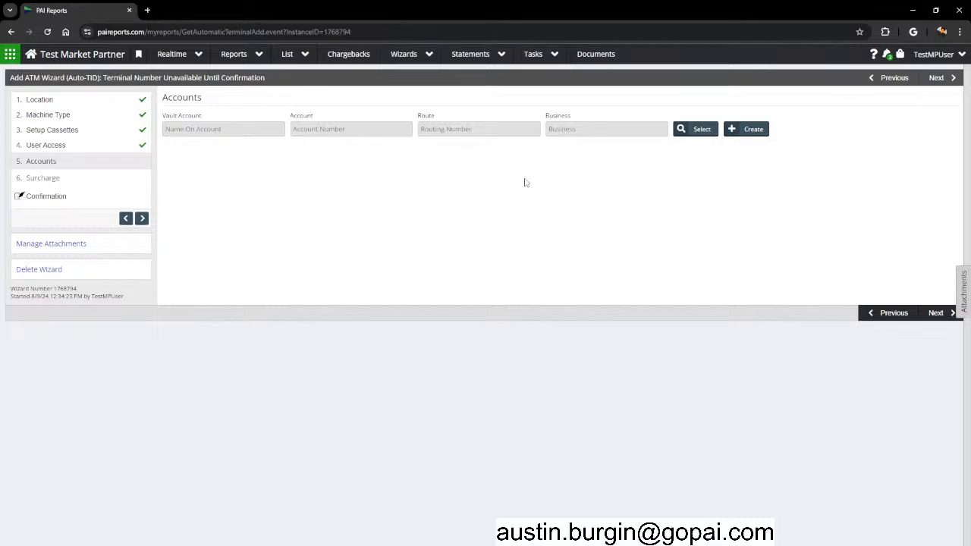
# Pick the existing Test Market Partner checking account as the vault account instead of creating one.
pyautogui.click(699, 134)
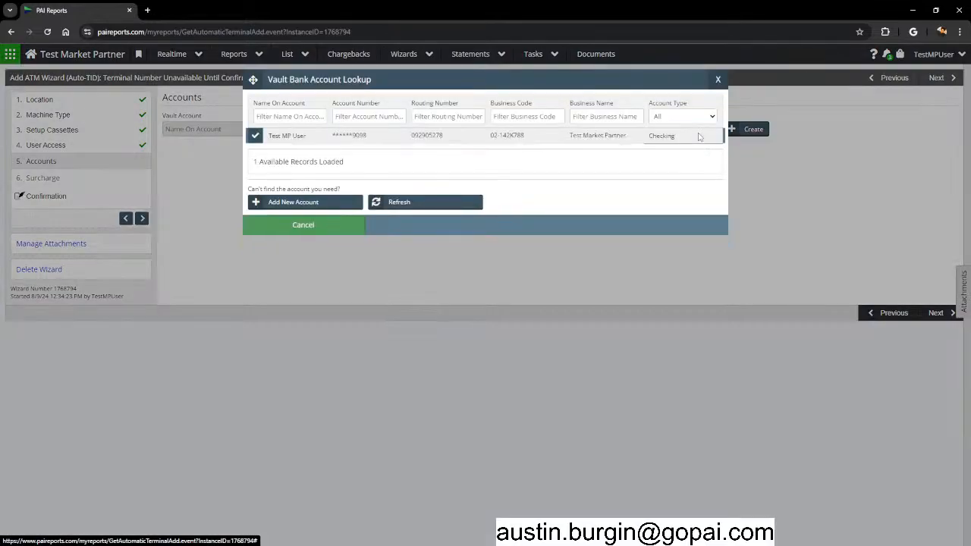
pyautogui.moveTo(279, 137); pyautogui.dragTo(388, 138)
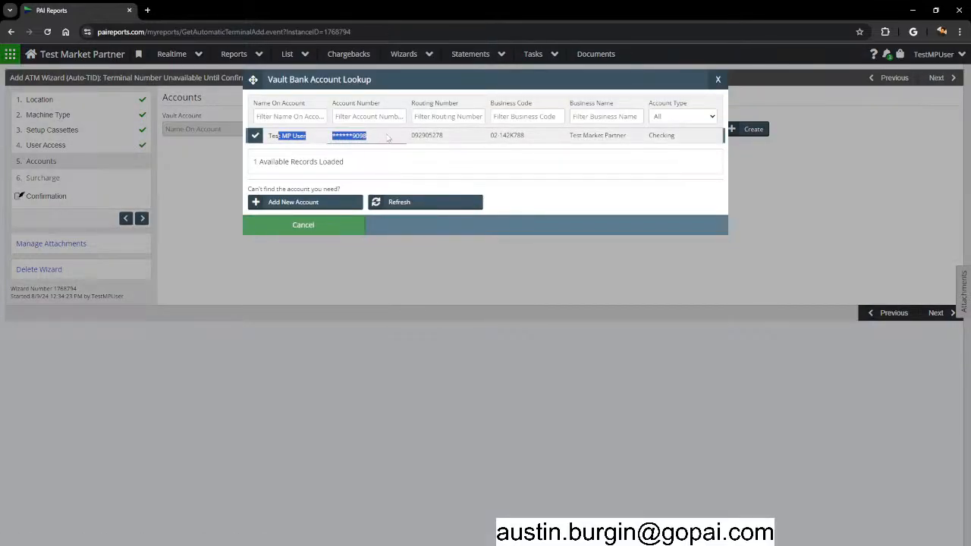
pyautogui.click(544, 135)
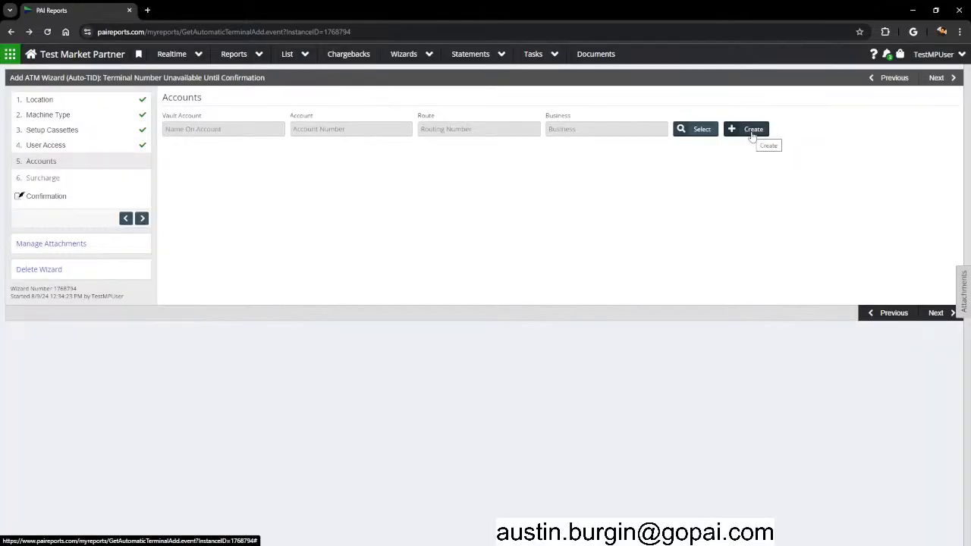
pyautogui.click(753, 133)
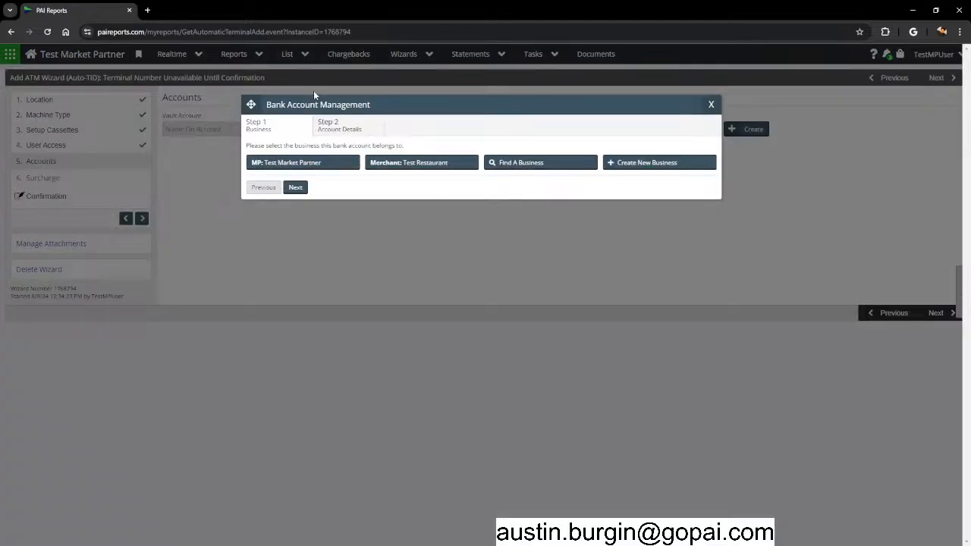
pyautogui.click(713, 105)
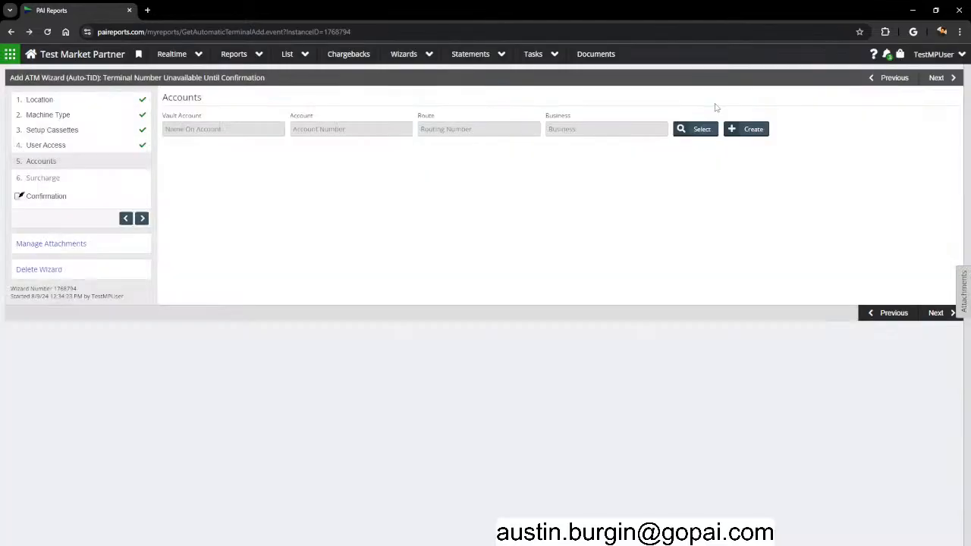
pyautogui.click(694, 133)
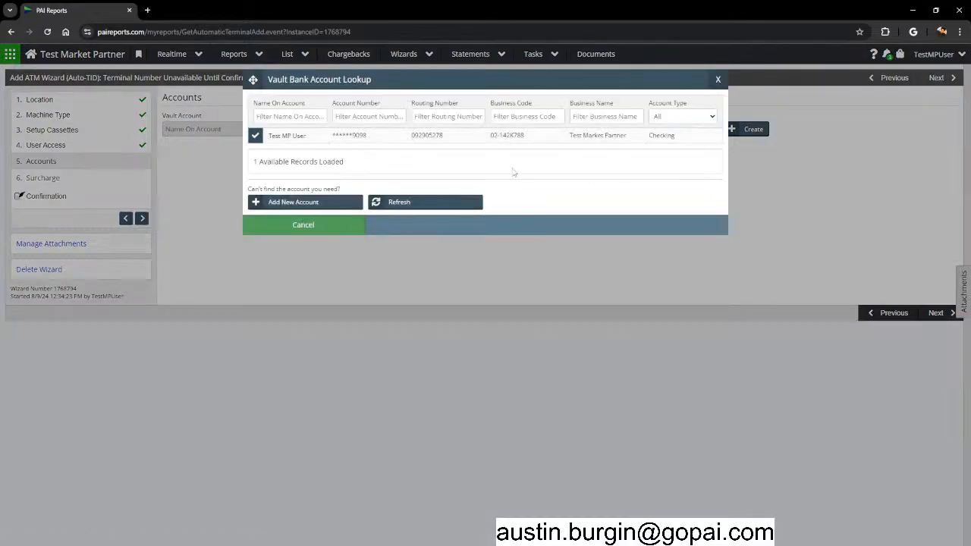
pyautogui.click(256, 137)
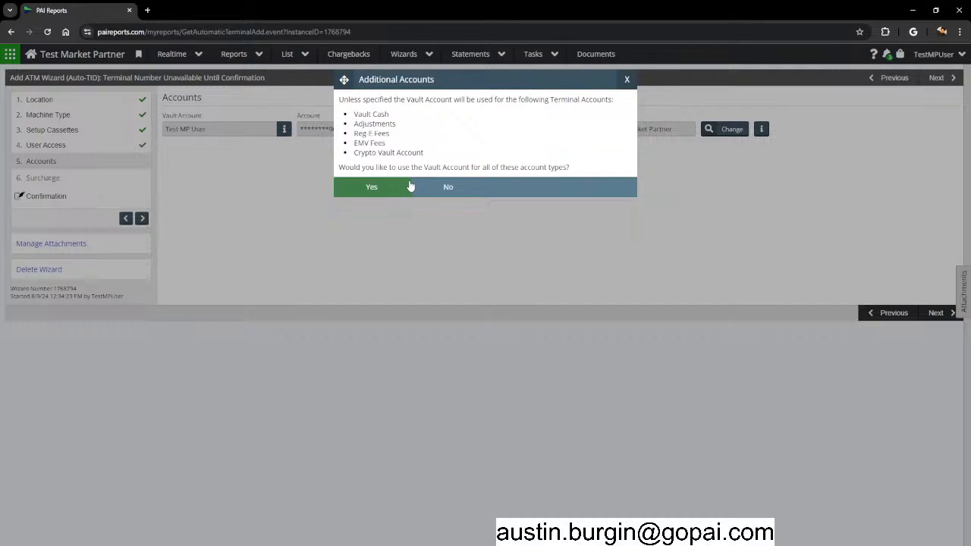
# Answer Yes to using the vault account for all account types, then dismiss the additional account chooser.
pyautogui.moveTo(353, 152); pyautogui.dragTo(430, 158)
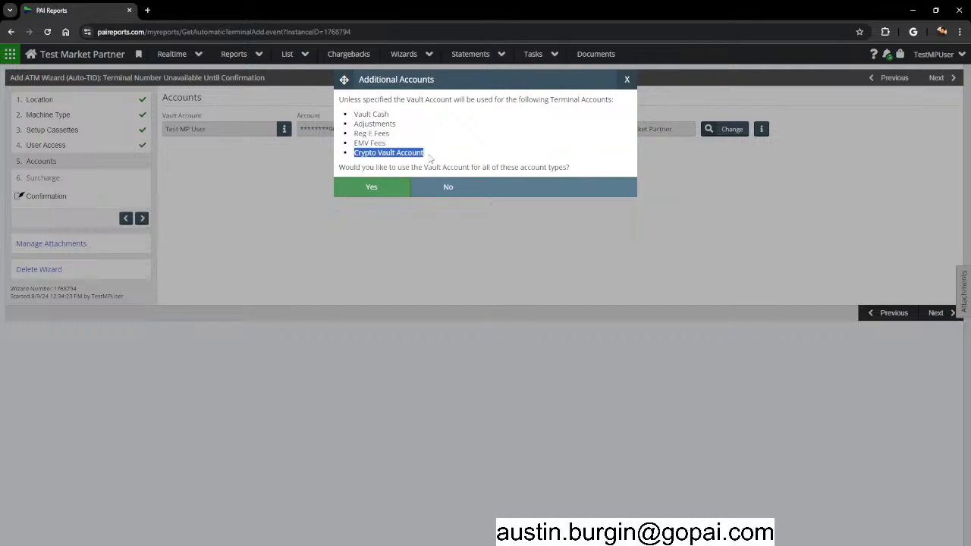
pyautogui.click(434, 163)
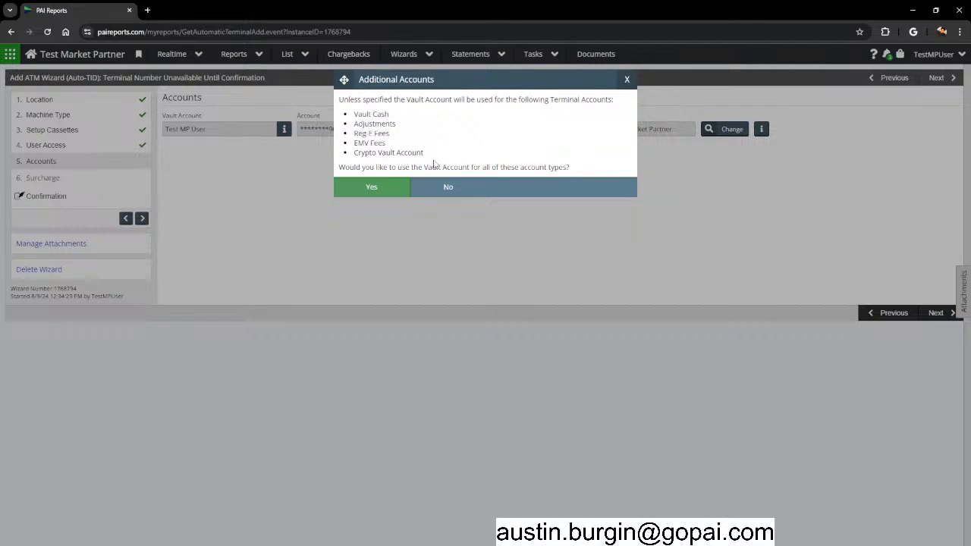
pyautogui.click(369, 190)
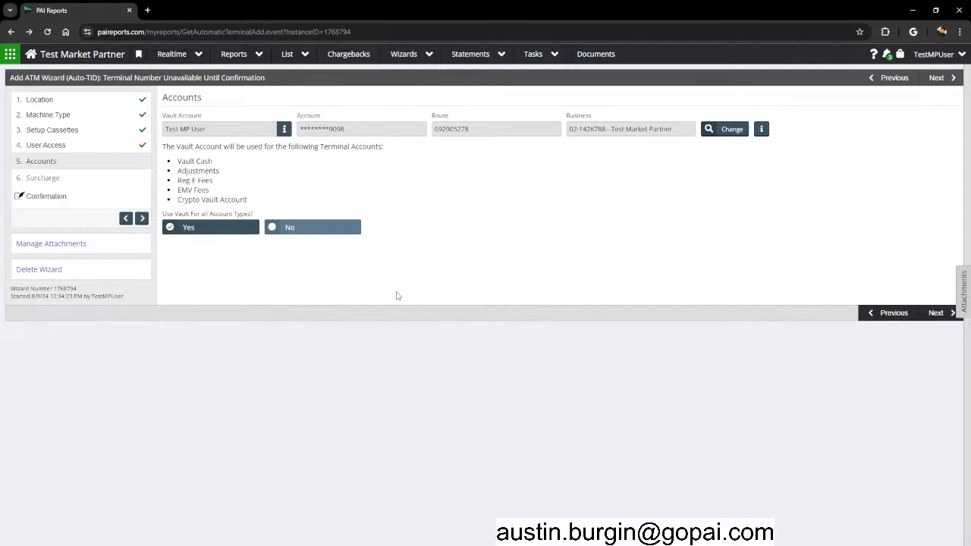
pyautogui.click(271, 227)
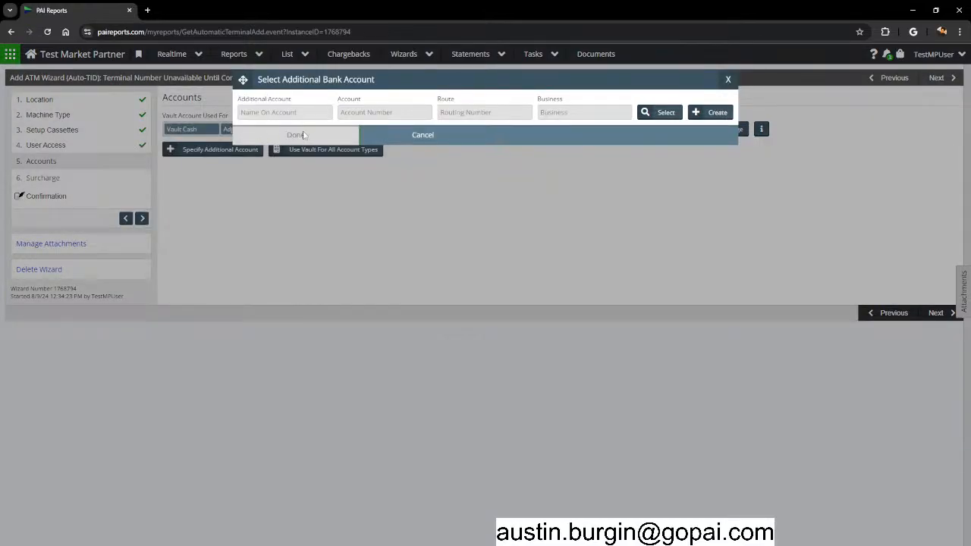
pyautogui.click(730, 76)
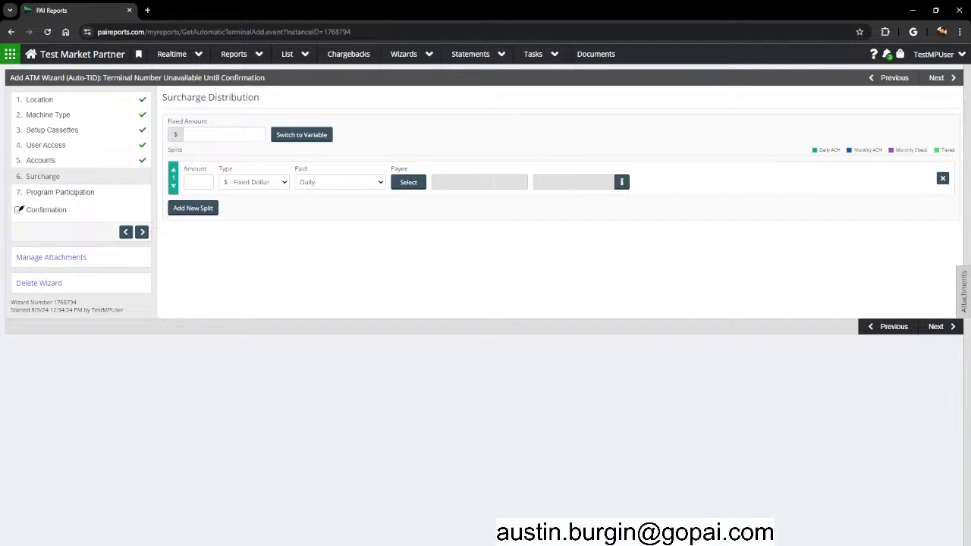
# Enter a $3 fixed surcharge amount with a first split of $1.
pyautogui.moveTo(169, 123); pyautogui.dragTo(201, 131)
pyautogui.click(208, 132)
pyautogui.write('3')
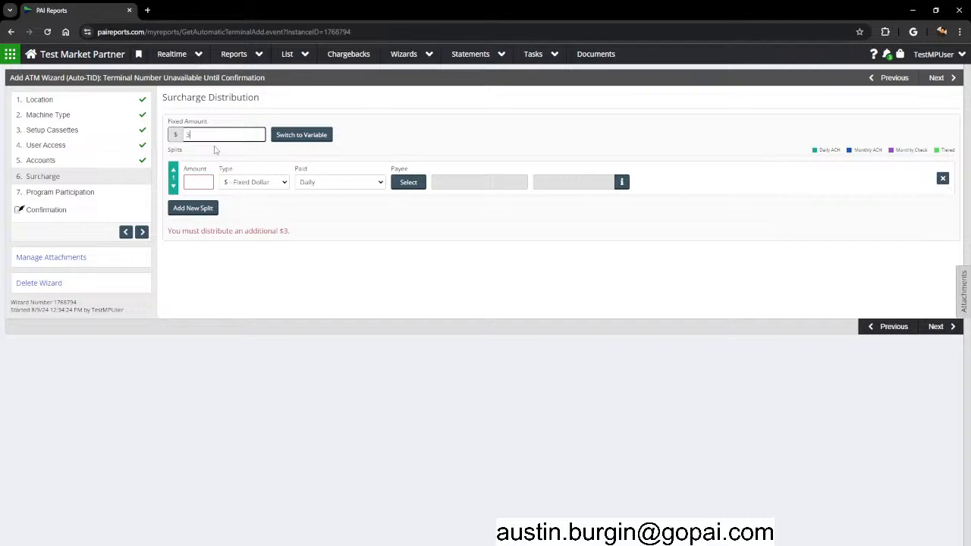
pyautogui.click(203, 182)
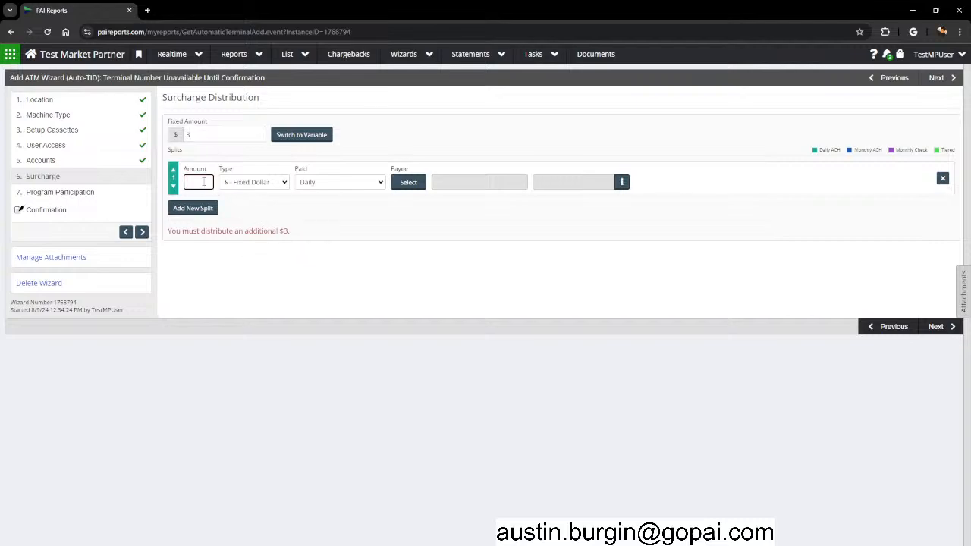
pyautogui.write('1')
pyautogui.click(257, 252)
pyautogui.moveTo(170, 231); pyautogui.dragTo(295, 233)
pyautogui.click(293, 231)
pyautogui.click(299, 260)
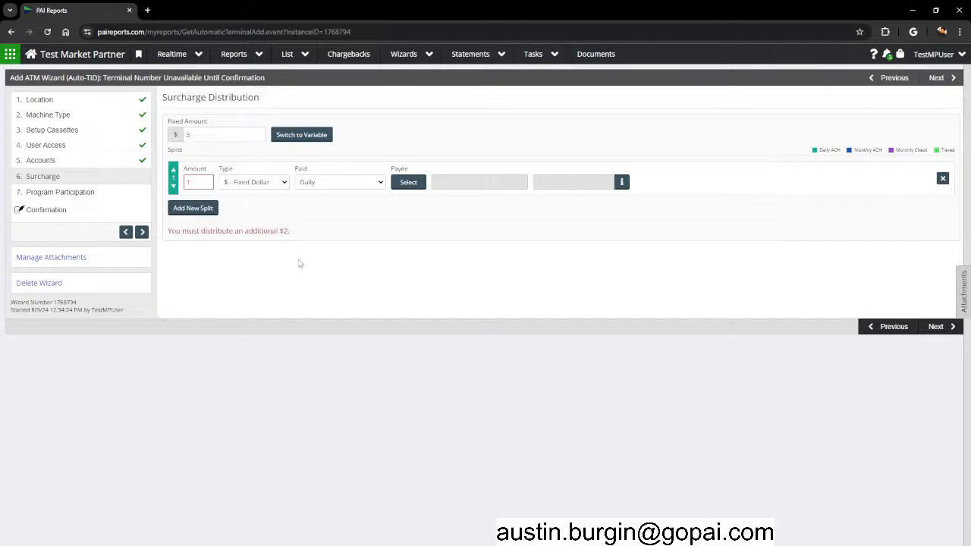
# Add a second $2 split and keep the first split paid Daily.
pyautogui.click(194, 211)
pyautogui.click(199, 221)
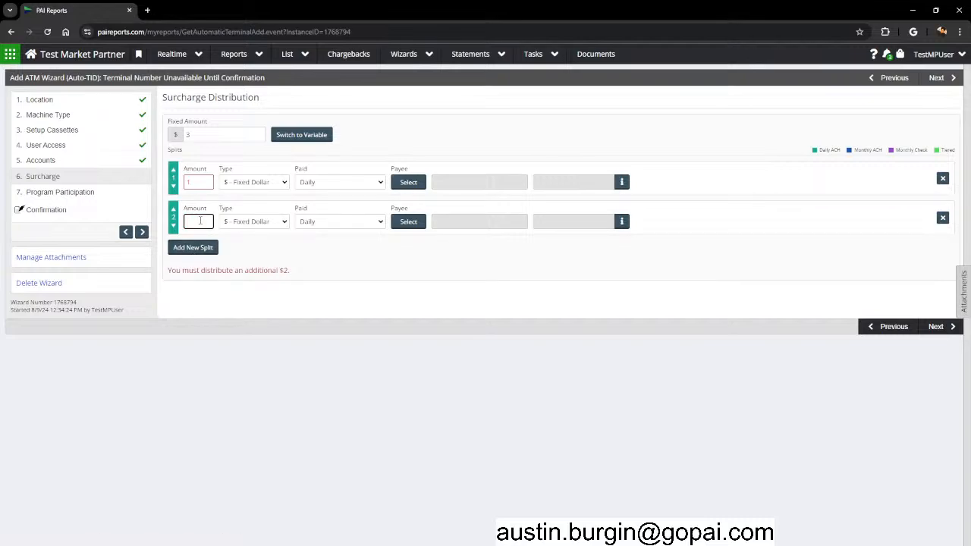
pyautogui.write('2')
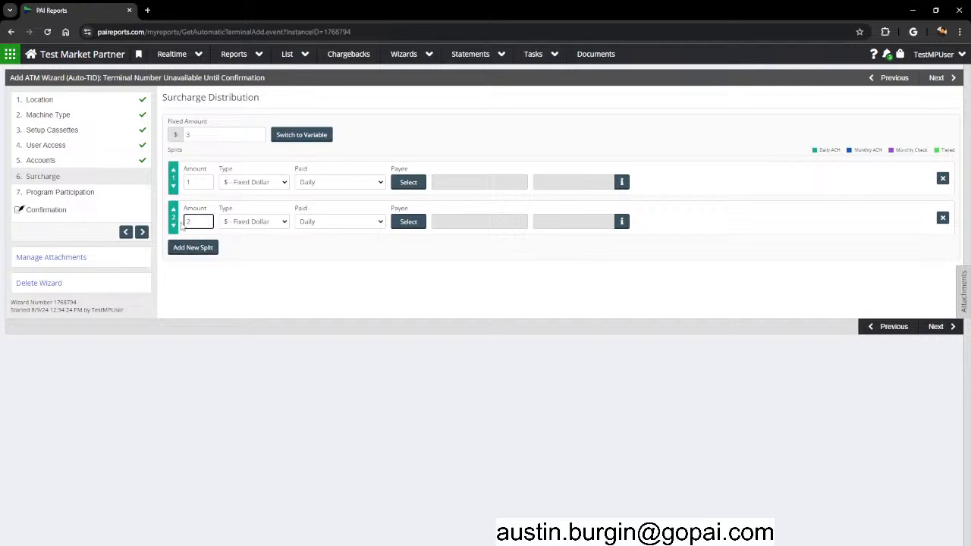
pyautogui.click(354, 184)
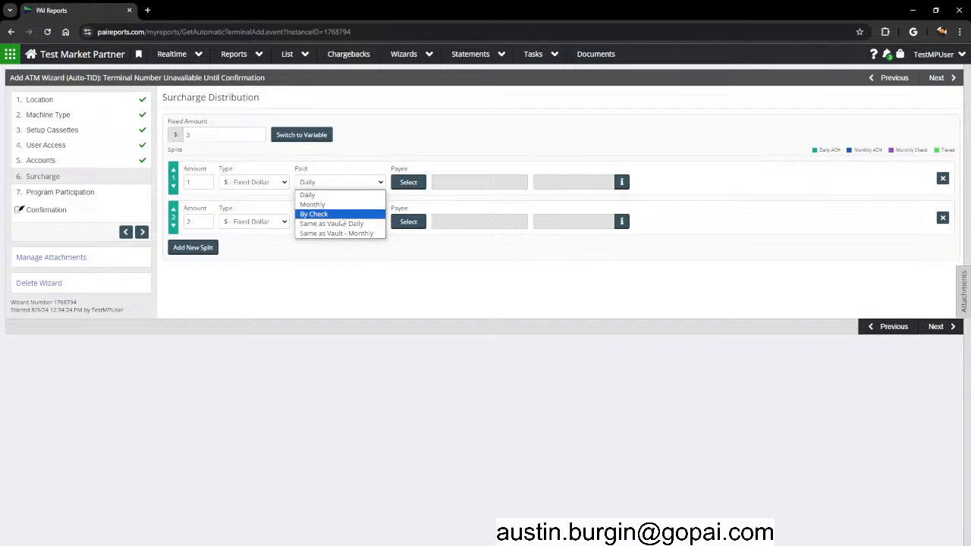
pyautogui.click(328, 205)
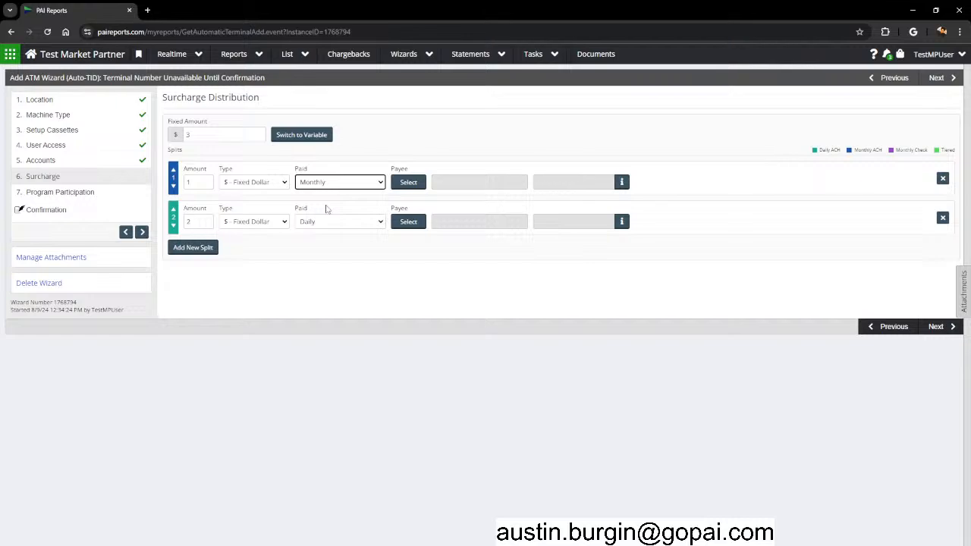
pyautogui.click(328, 183)
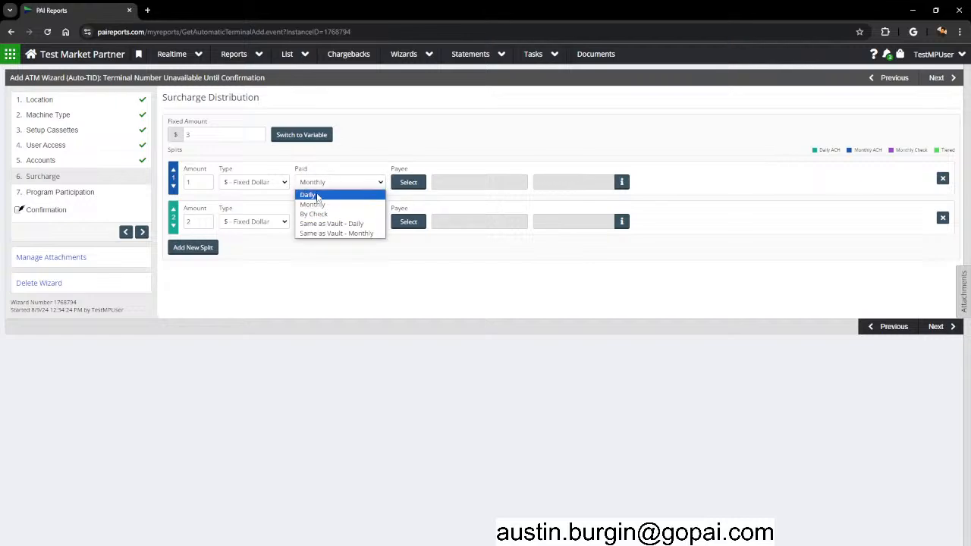
pyautogui.click(318, 197)
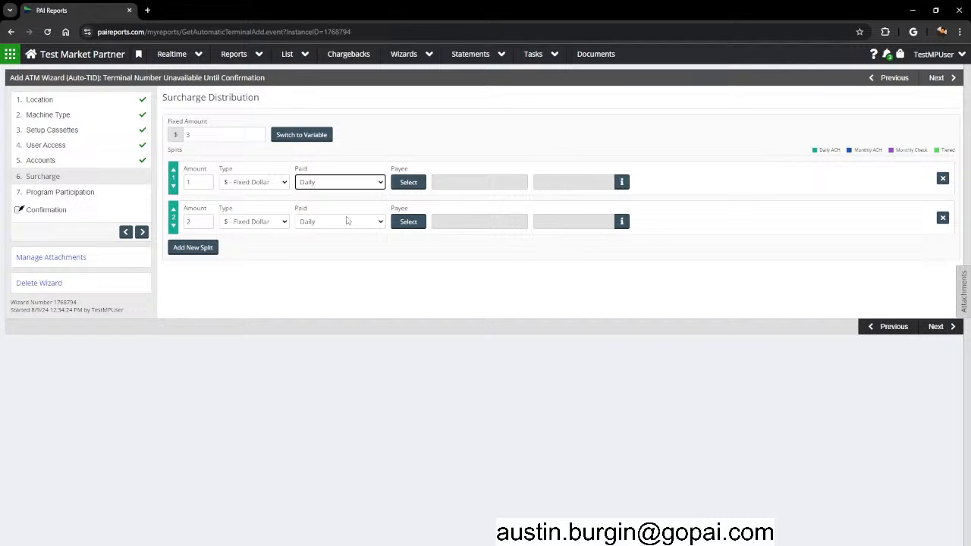
pyautogui.click(407, 182)
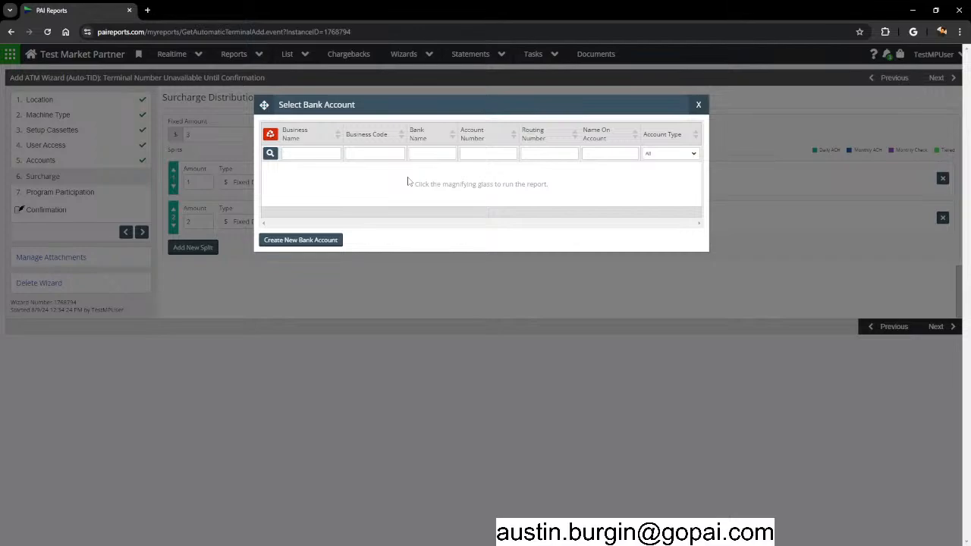
# Make ATM Help the payee of the $1 split.
pyautogui.click(273, 154)
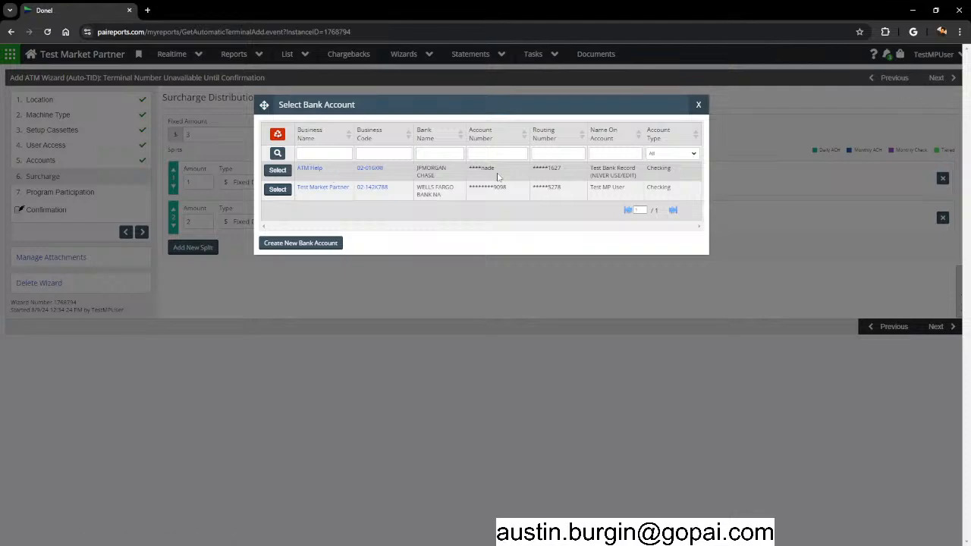
pyautogui.moveTo(495, 170); pyautogui.dragTo(472, 169)
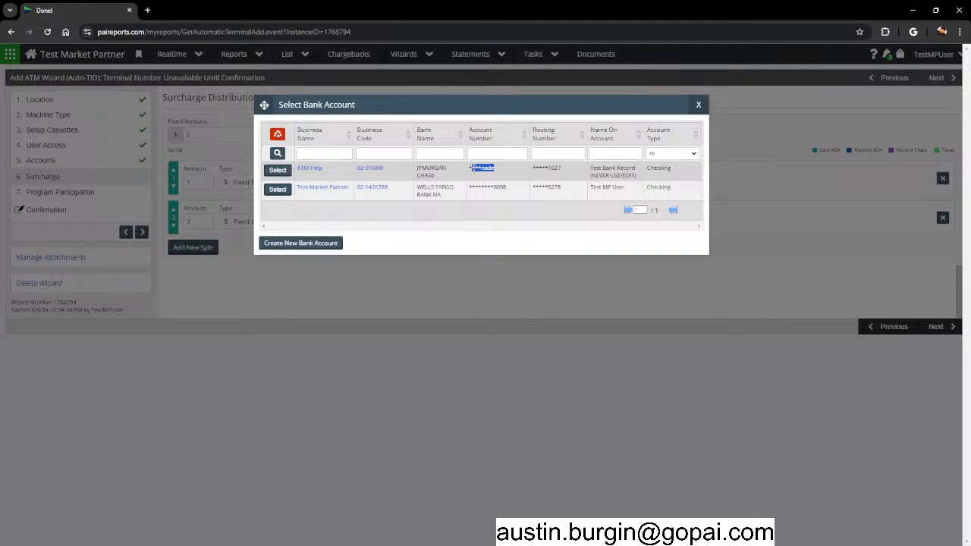
pyautogui.click(565, 174)
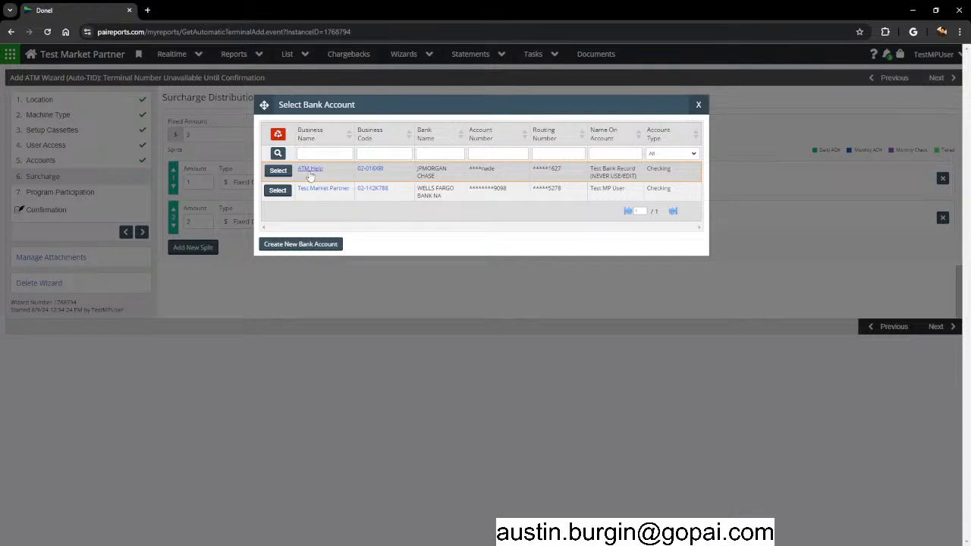
pyautogui.click(279, 171)
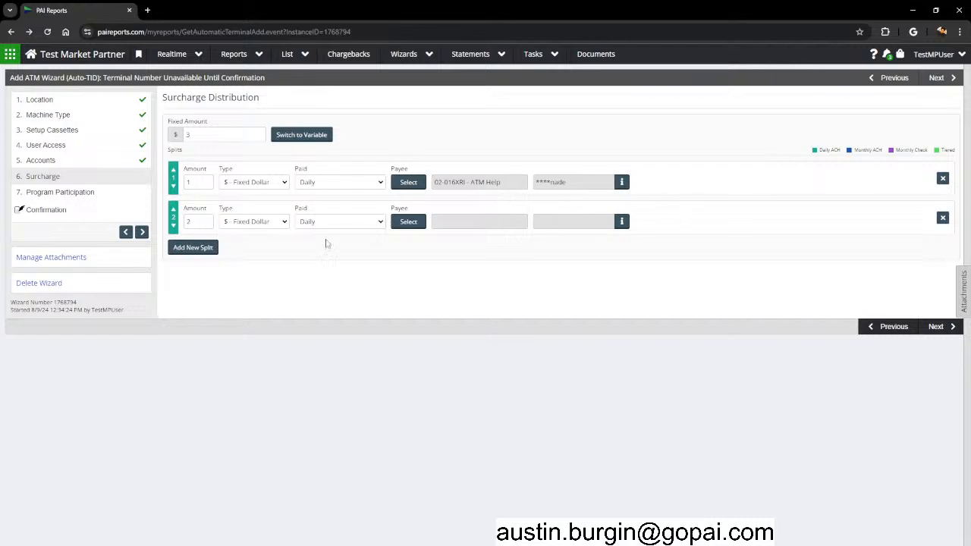
# Make Test Market Partner the payee of the $2 split and add a third split.
pyautogui.doubleClick(201, 221)
pyautogui.click(347, 257)
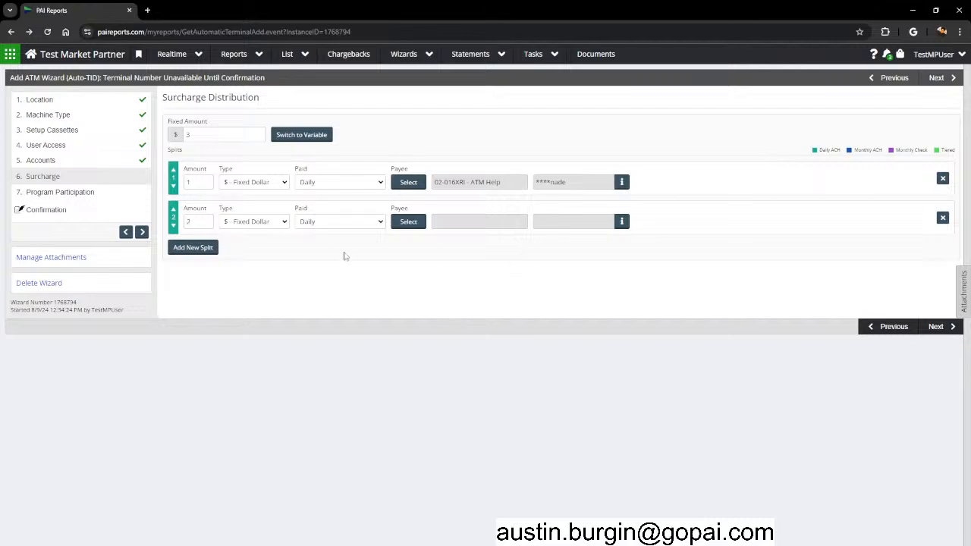
pyautogui.click(415, 225)
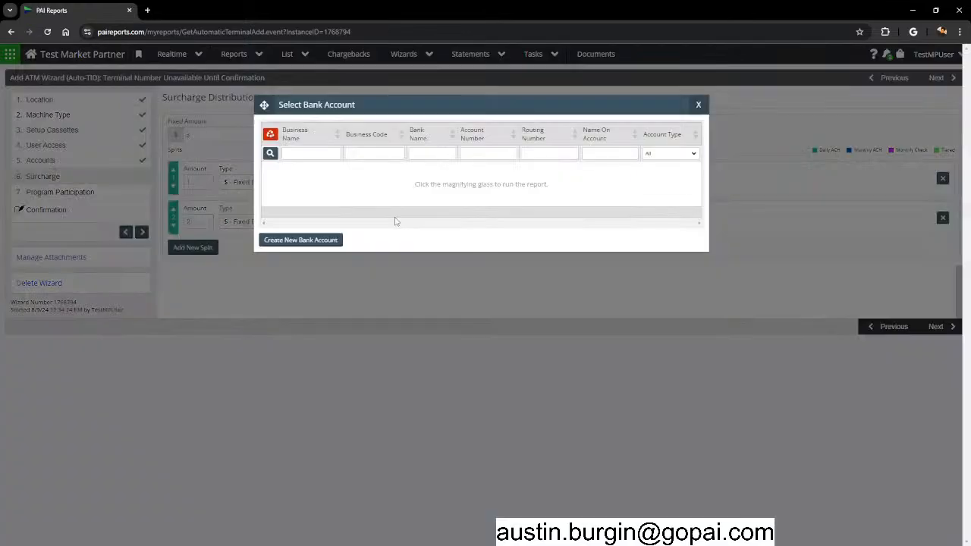
pyautogui.click(270, 154)
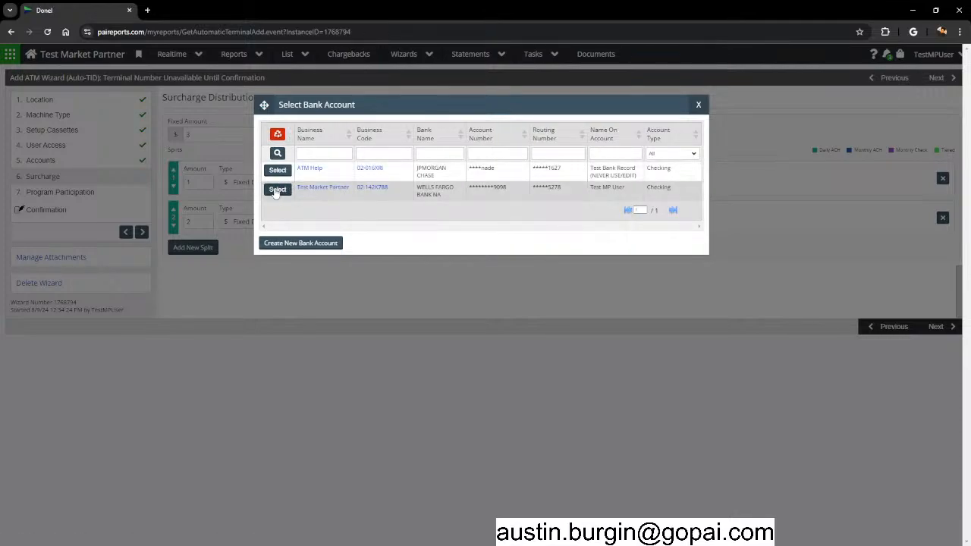
pyautogui.click(276, 190)
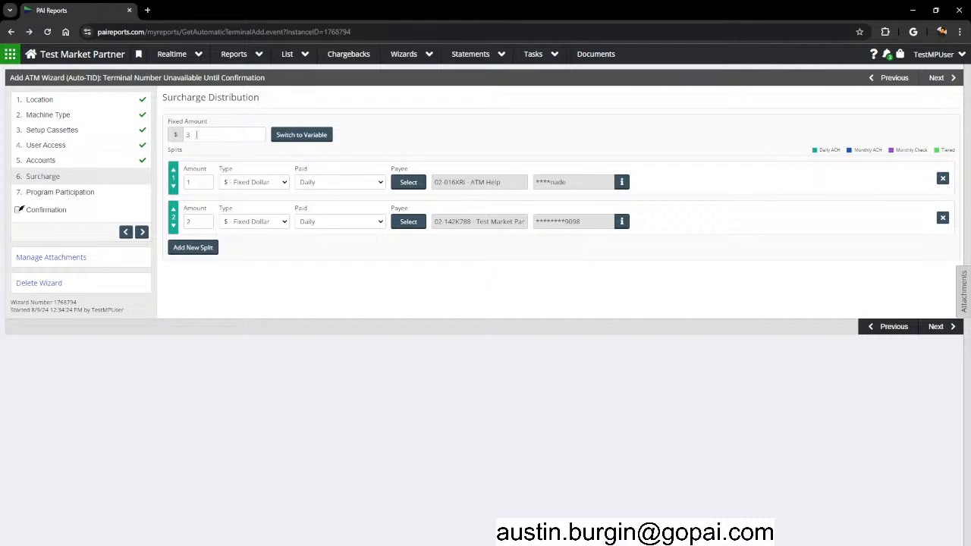
pyautogui.click(190, 253)
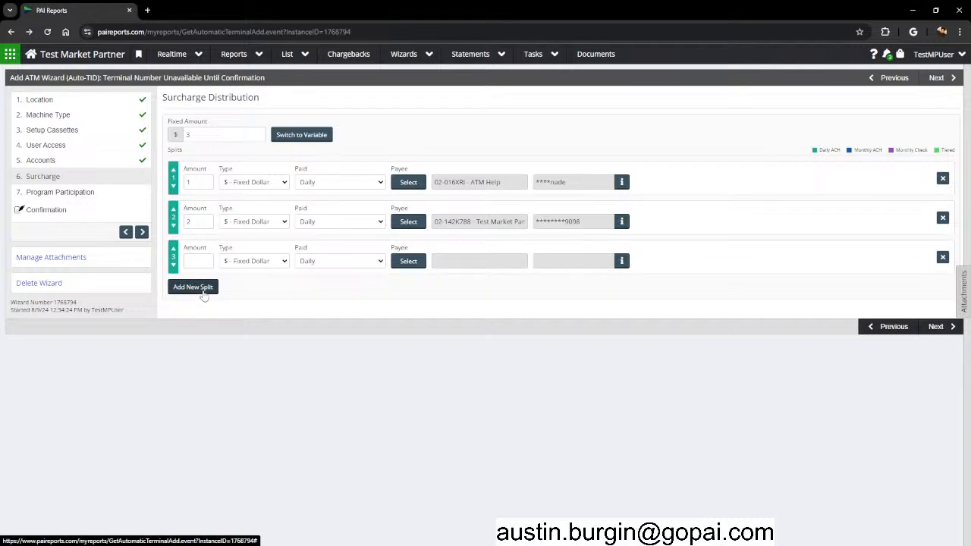
# Add split rows up to six, setting splits 3 through 6 to Monthly.
pyautogui.click(201, 289)
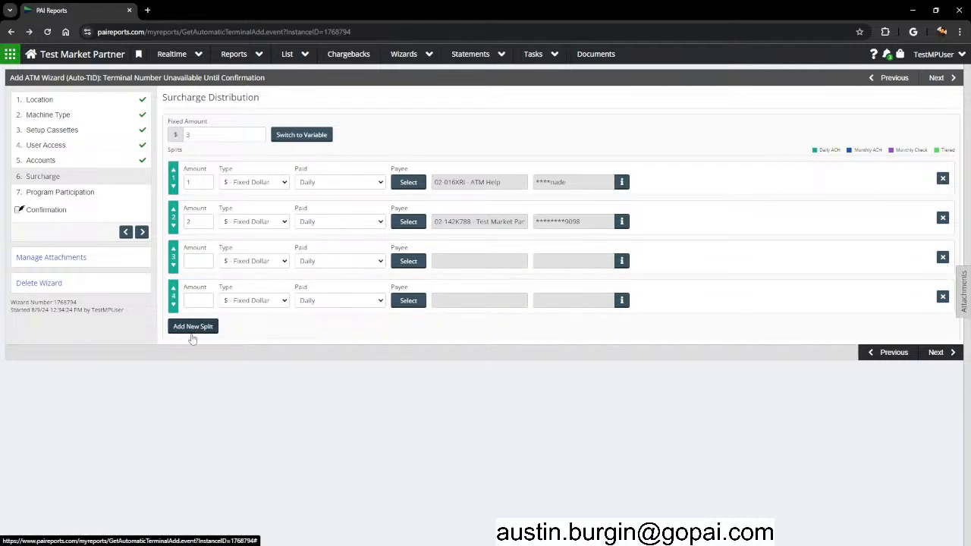
pyautogui.click(194, 327)
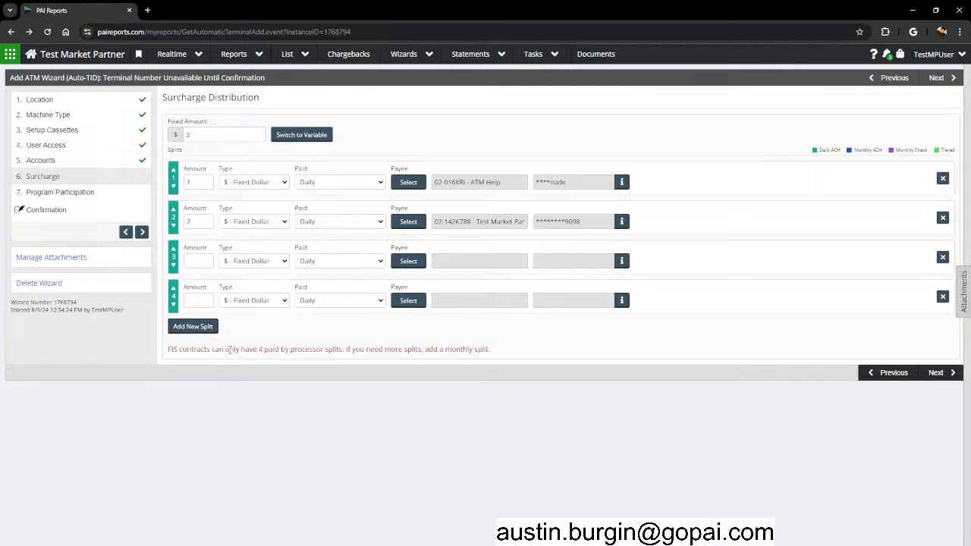
pyautogui.click(324, 265)
pyautogui.click(313, 283)
pyautogui.click(328, 303)
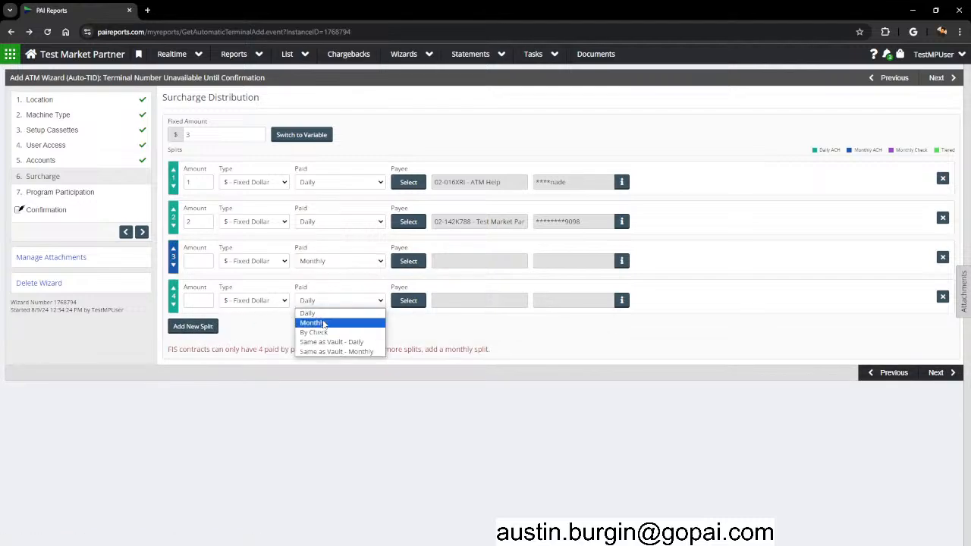
pyautogui.click(317, 322)
pyautogui.click(207, 329)
pyautogui.click(333, 342)
pyautogui.click(319, 363)
pyautogui.click(207, 367)
pyautogui.click(335, 381)
pyautogui.click(332, 401)
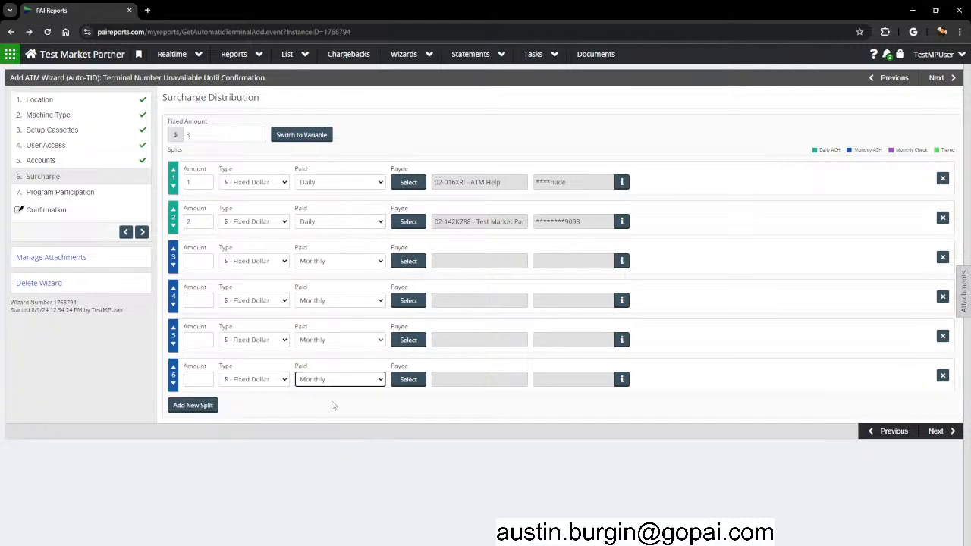
# Delete split rows 6, 5, 4 and 3, keeping only the $1 and $2 splits.
pyautogui.click(943, 376)
pyautogui.click(943, 336)
pyautogui.click(943, 297)
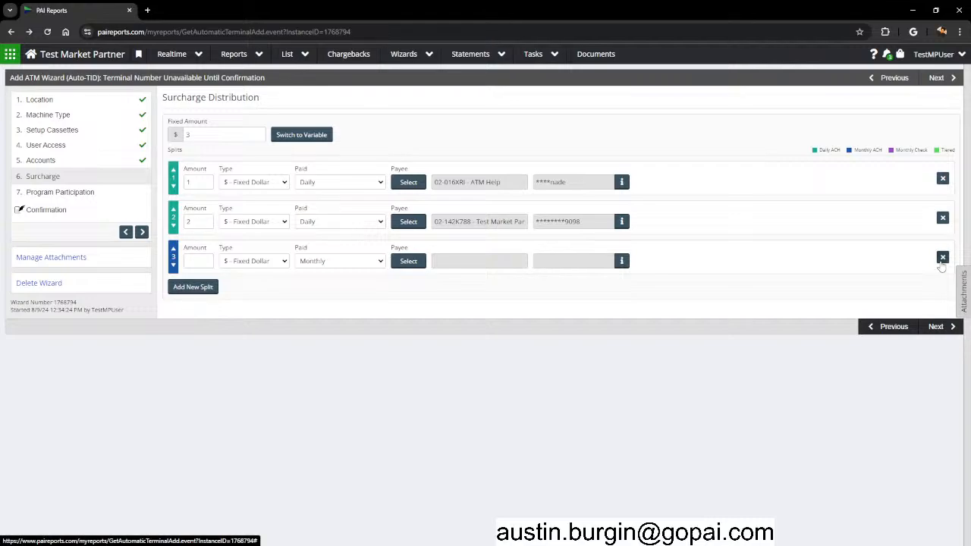
pyautogui.click(943, 258)
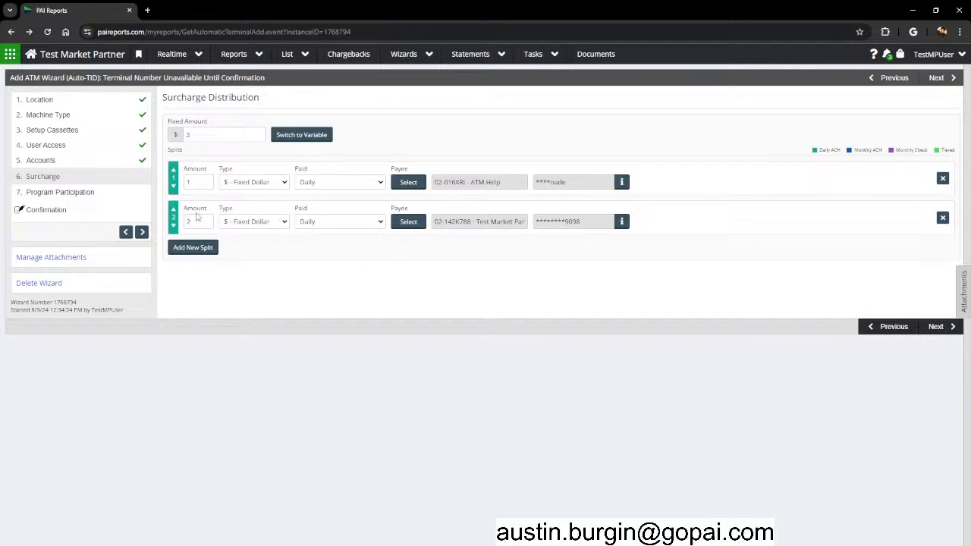
# On Program Participation, set the charge account to the Test Market Partner checking account.
pyautogui.click(940, 327)
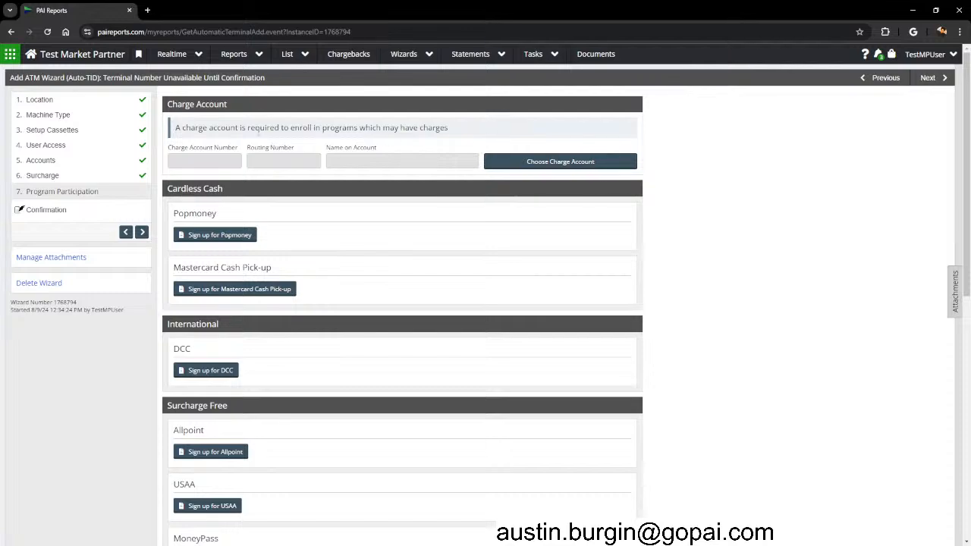
pyautogui.click(575, 162)
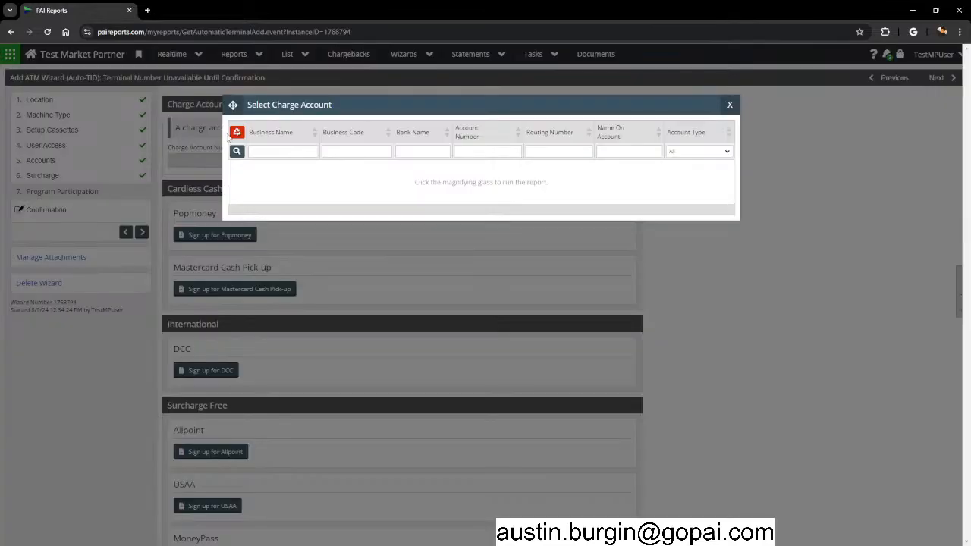
pyautogui.click(237, 152)
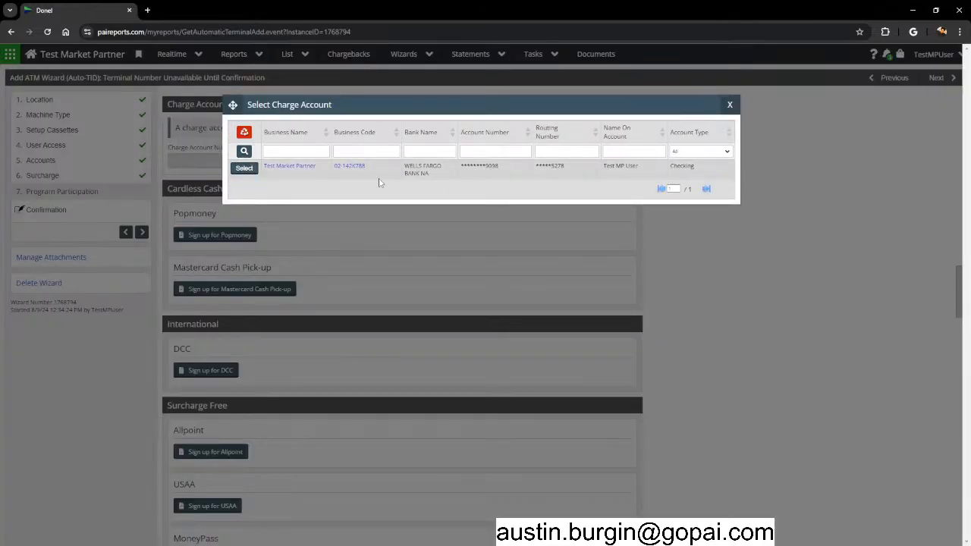
pyautogui.click(245, 168)
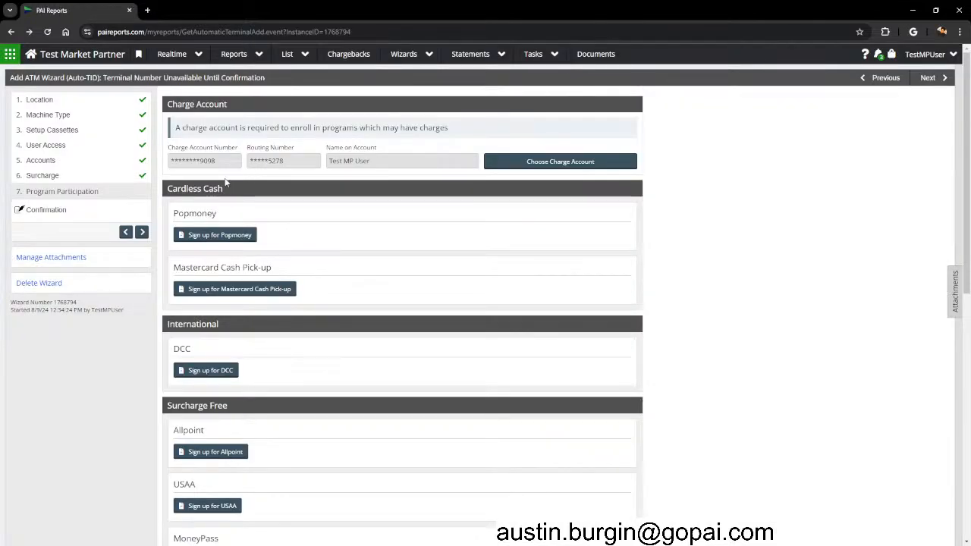
pyautogui.moveTo(228, 158); pyautogui.dragTo(190, 176)
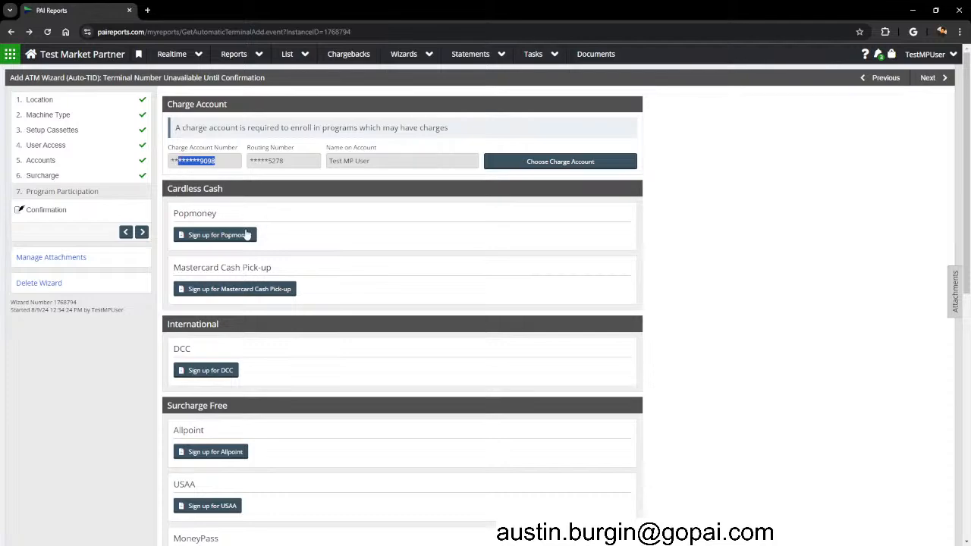
pyautogui.scroll(-2, 696, 187)
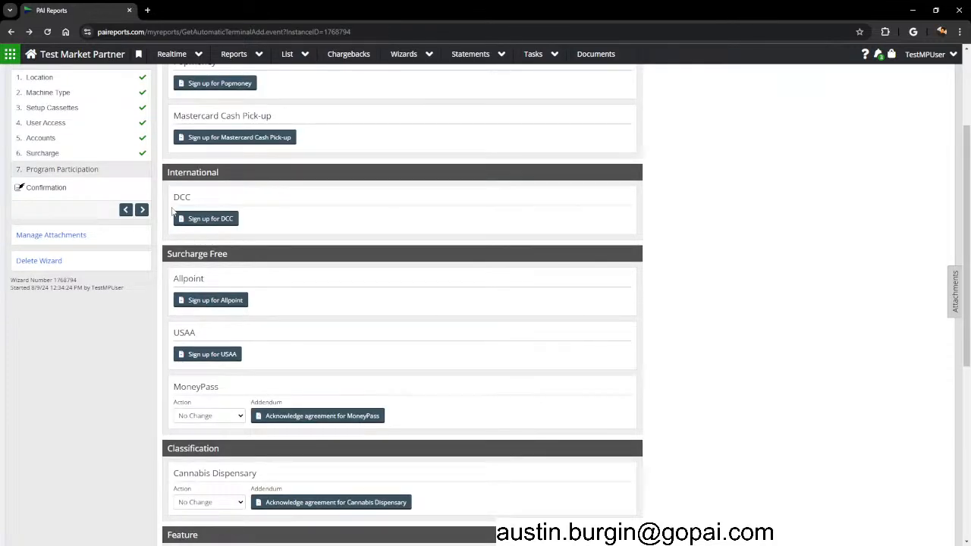
pyautogui.scroll(1, 189, 228)
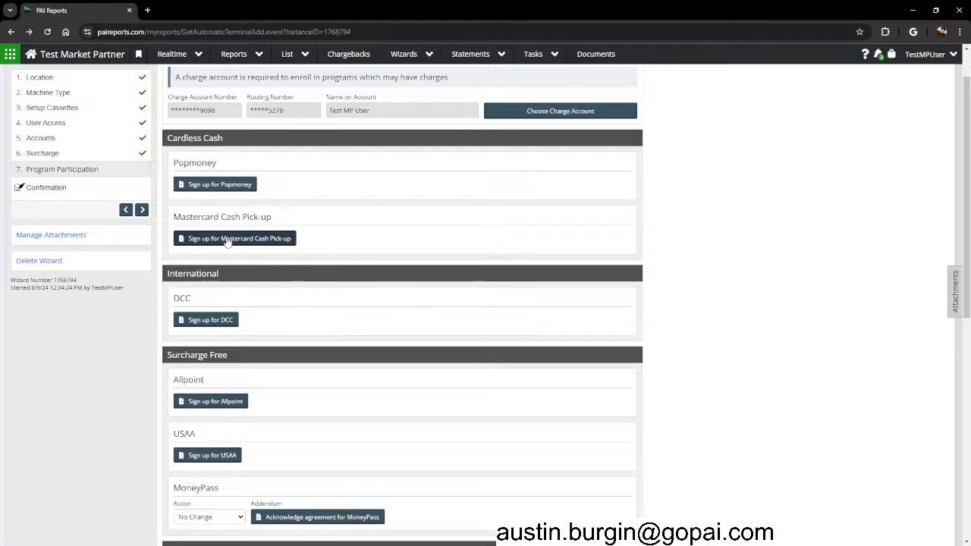
pyautogui.moveTo(167, 138); pyautogui.dragTo(252, 142)
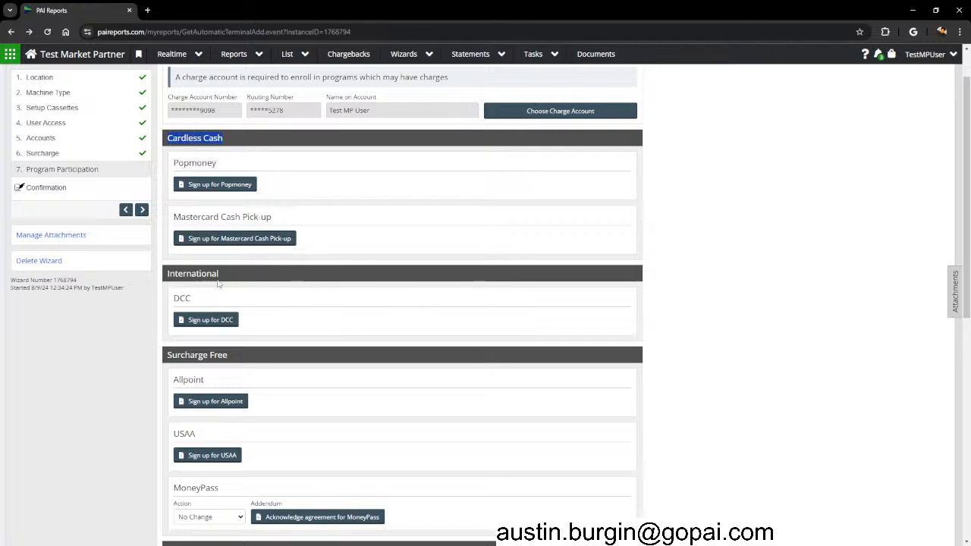
pyautogui.moveTo(168, 272); pyautogui.dragTo(219, 282)
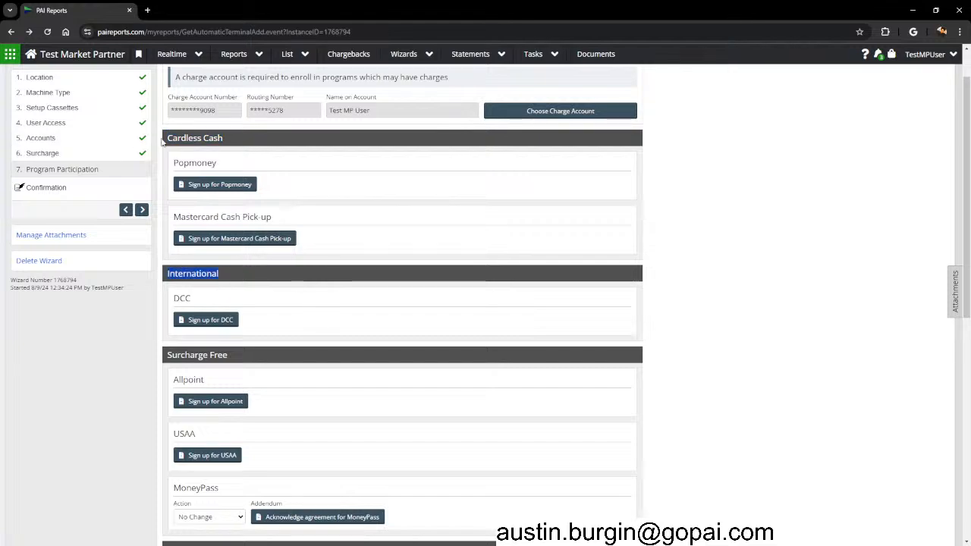
pyautogui.scroll(-2, 170, 394)
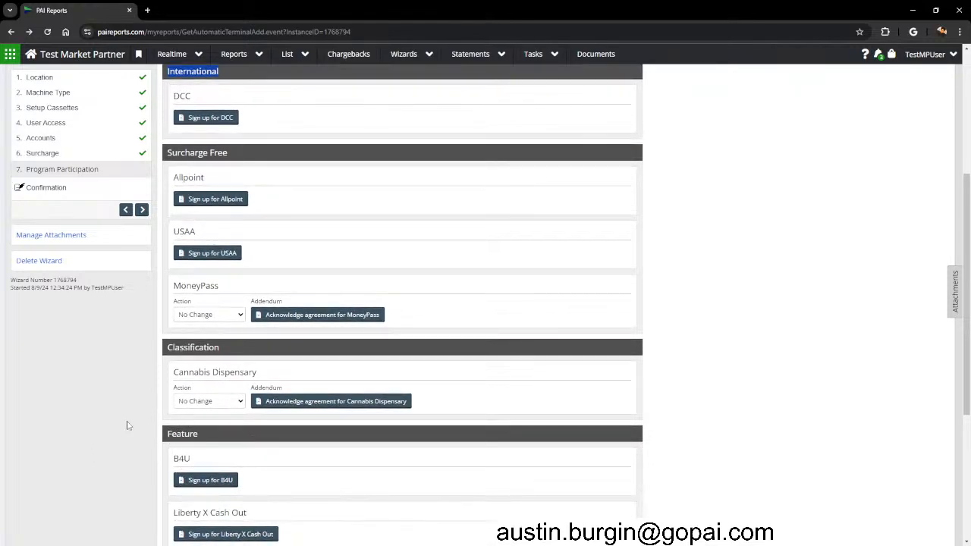
pyautogui.scroll(4, 125, 427)
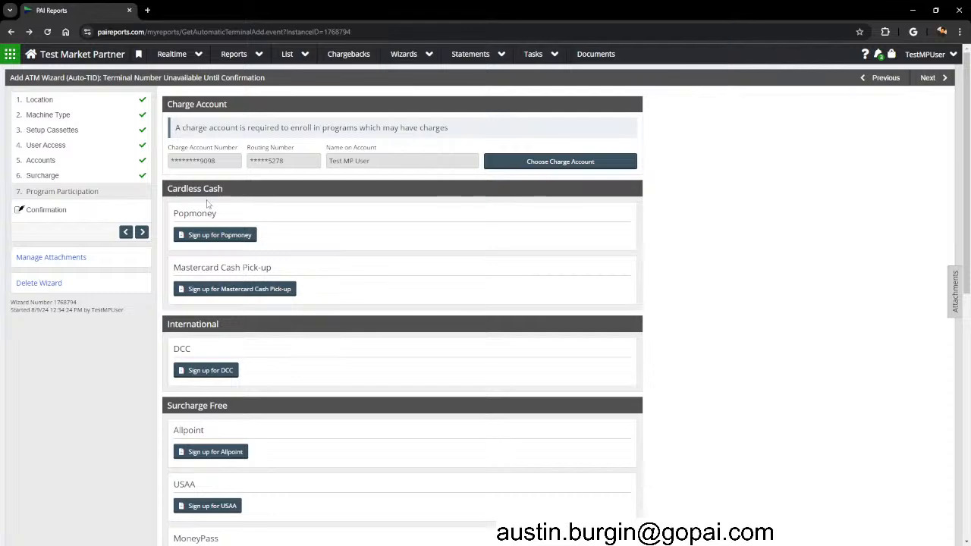
pyautogui.moveTo(174, 214); pyautogui.dragTo(217, 214)
# Agree to the Popmoney addendum terms and save the acknowledgement.
pyautogui.click(217, 214)
pyautogui.moveTo(173, 267); pyautogui.dragTo(274, 270)
pyautogui.click(275, 269)
pyautogui.click(193, 237)
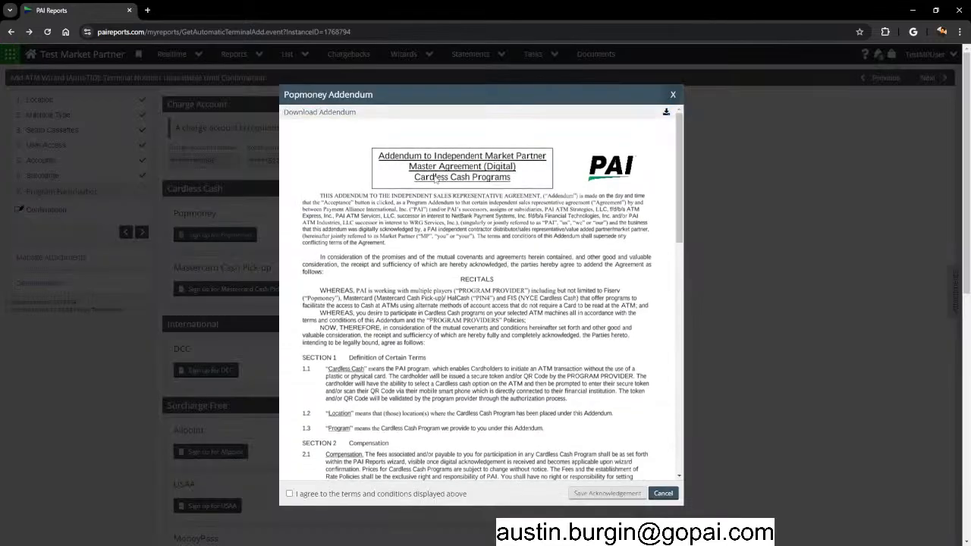
pyautogui.moveTo(325, 198); pyautogui.dragTo(419, 239)
pyautogui.moveTo(679, 200); pyautogui.dragTo(673, 447)
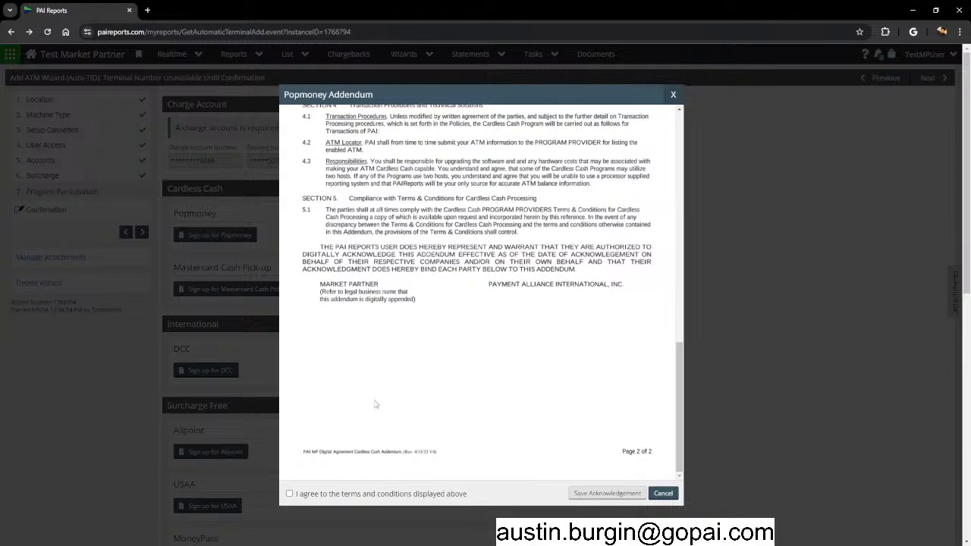
pyautogui.click(289, 494)
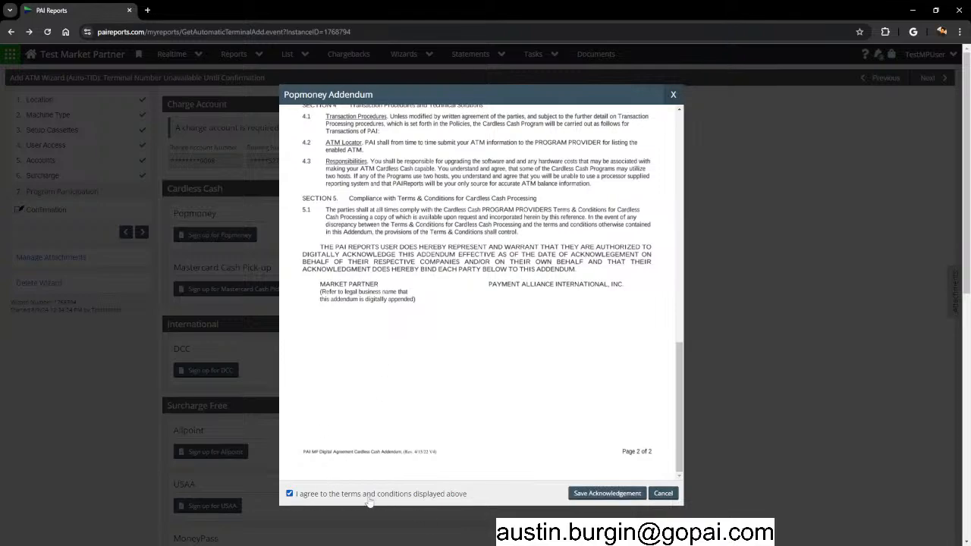
pyautogui.click(606, 494)
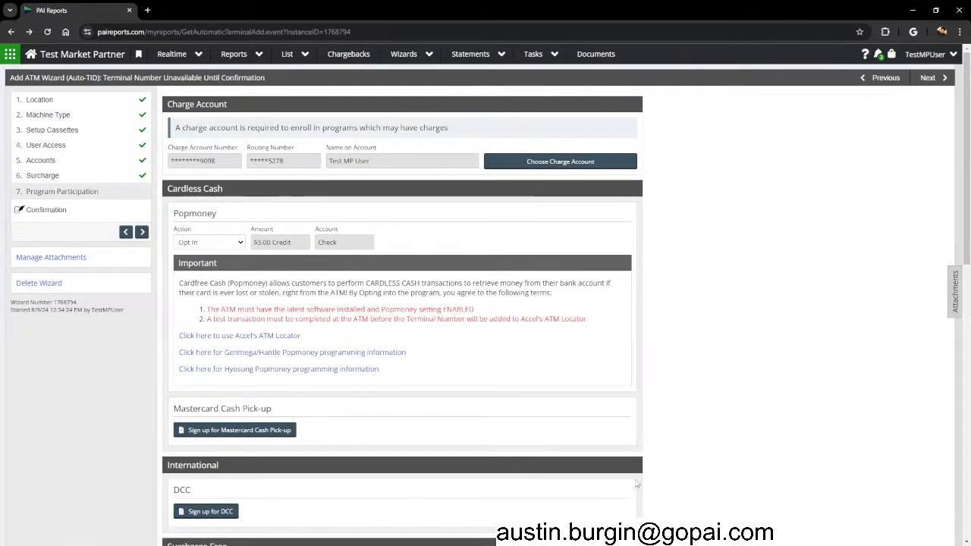
# Set the Popmoney action to No Change.
pyautogui.moveTo(173, 212); pyautogui.dragTo(370, 319)
pyautogui.click(369, 318)
pyautogui.click(187, 243)
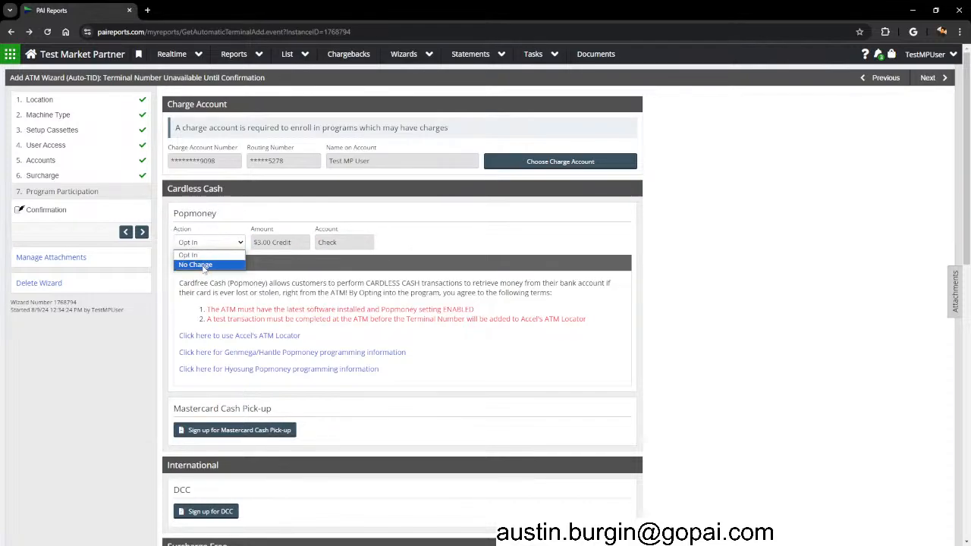
pyautogui.click(204, 266)
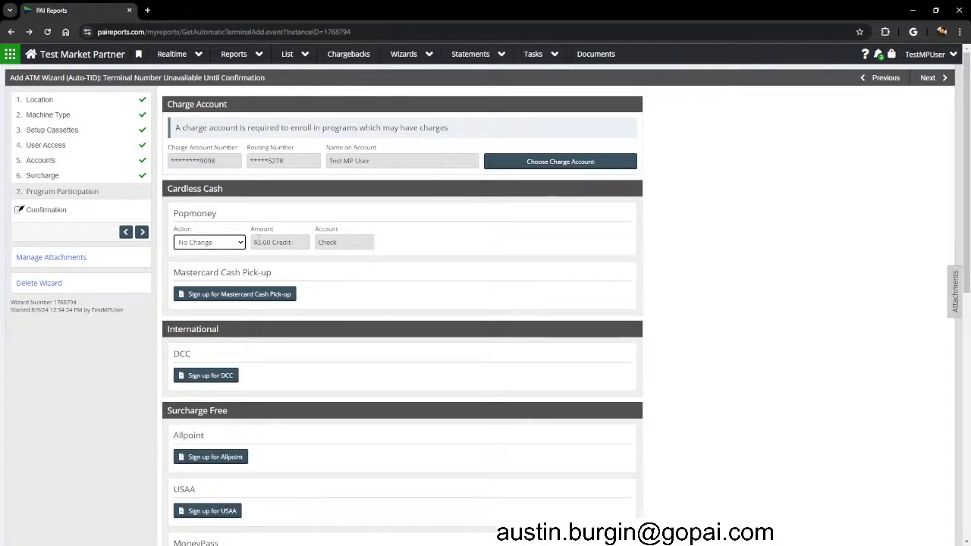
pyautogui.moveTo(253, 242); pyautogui.dragTo(298, 242)
pyautogui.click(298, 242)
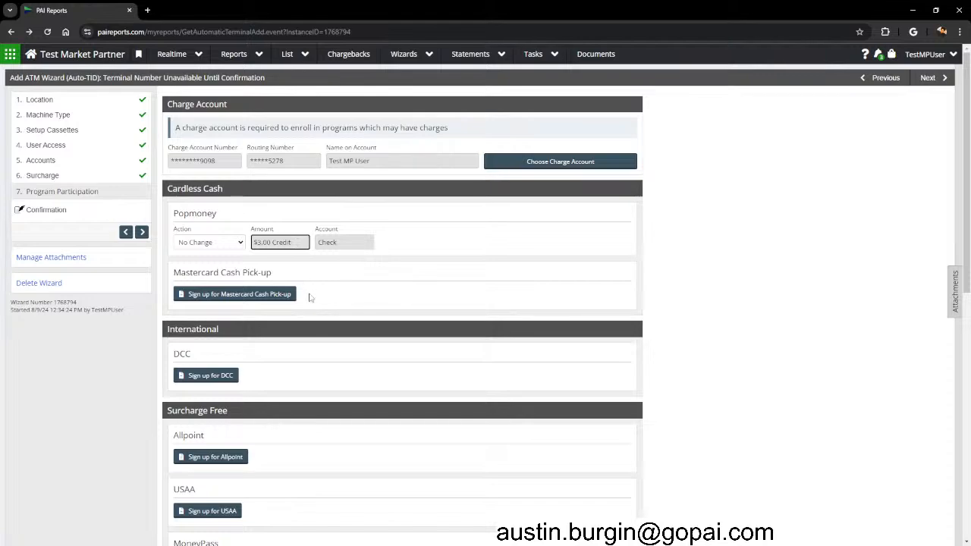
pyautogui.scroll(-1, 213, 364)
pyautogui.moveTo(171, 222); pyautogui.dragTo(281, 224)
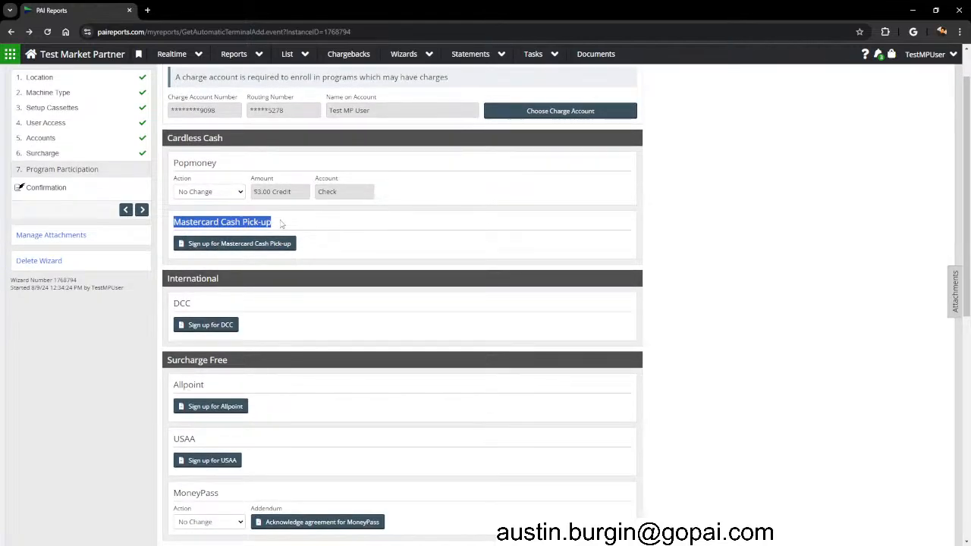
pyautogui.click(282, 224)
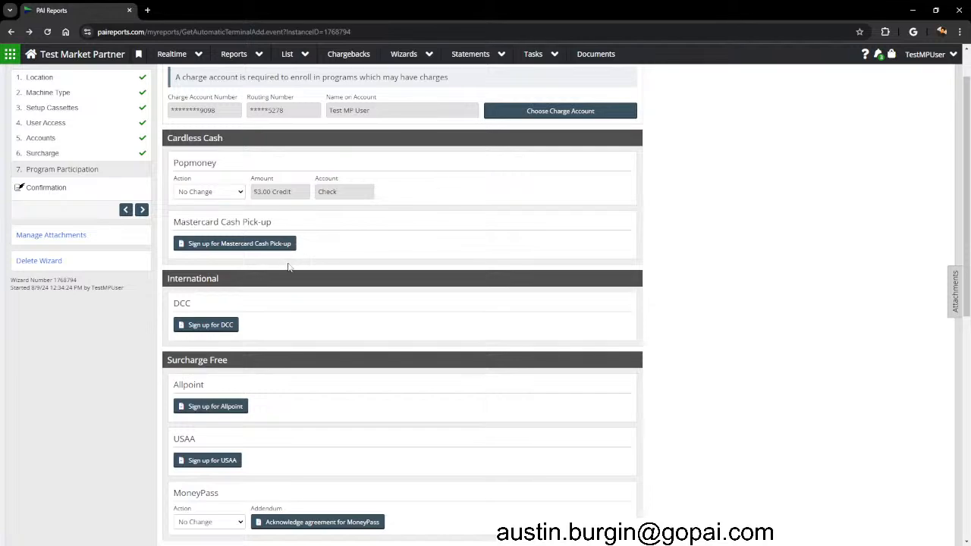
pyautogui.scroll(-2, 298, 258)
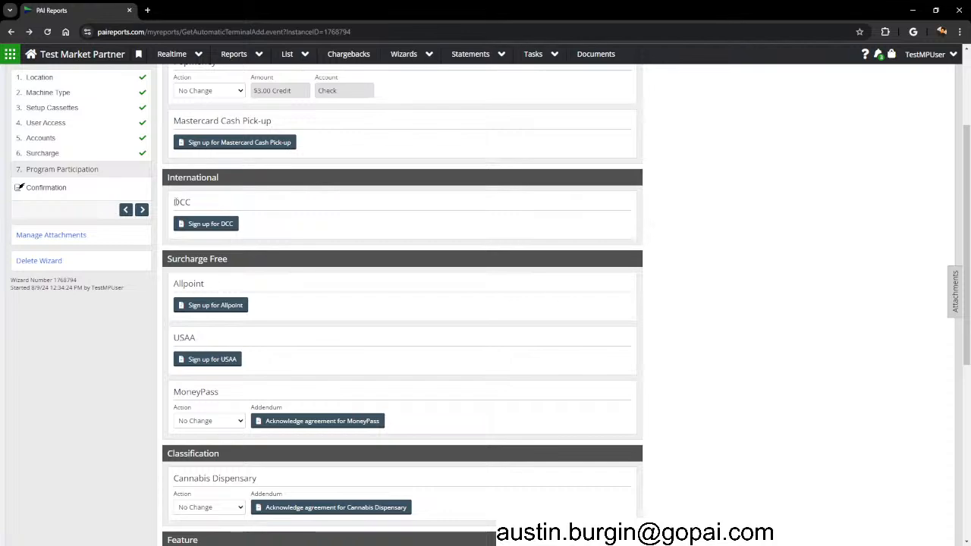
pyautogui.click(215, 225)
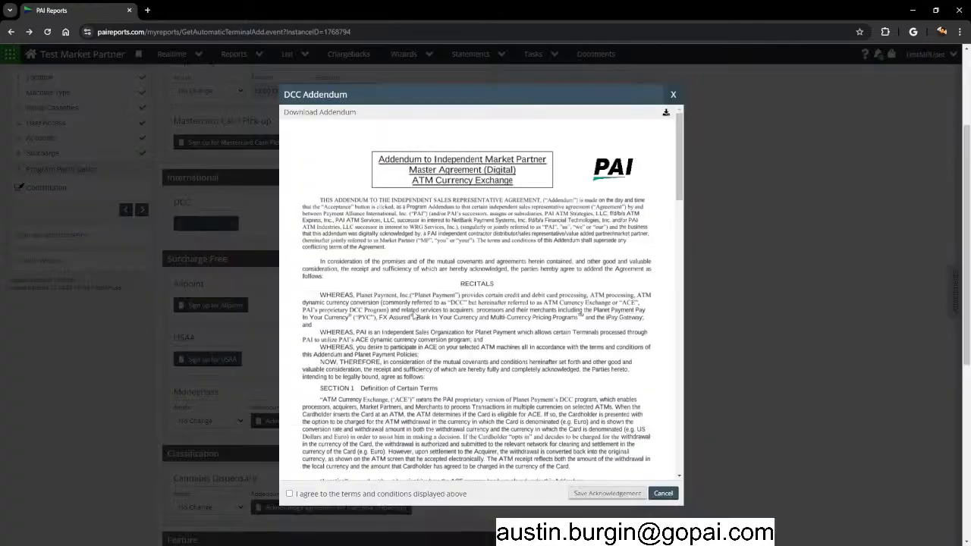
pyautogui.moveTo(680, 191); pyautogui.dragTo(658, 458)
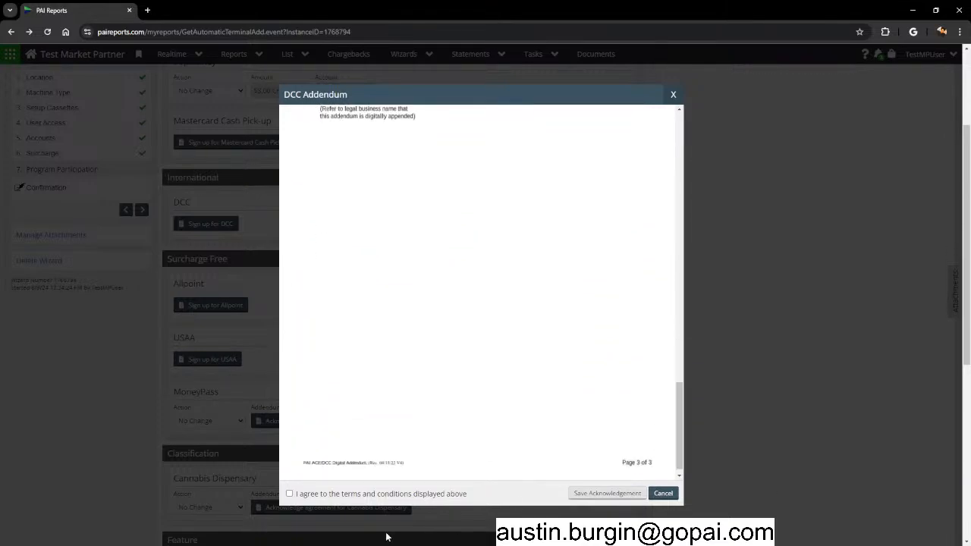
pyautogui.click(293, 494)
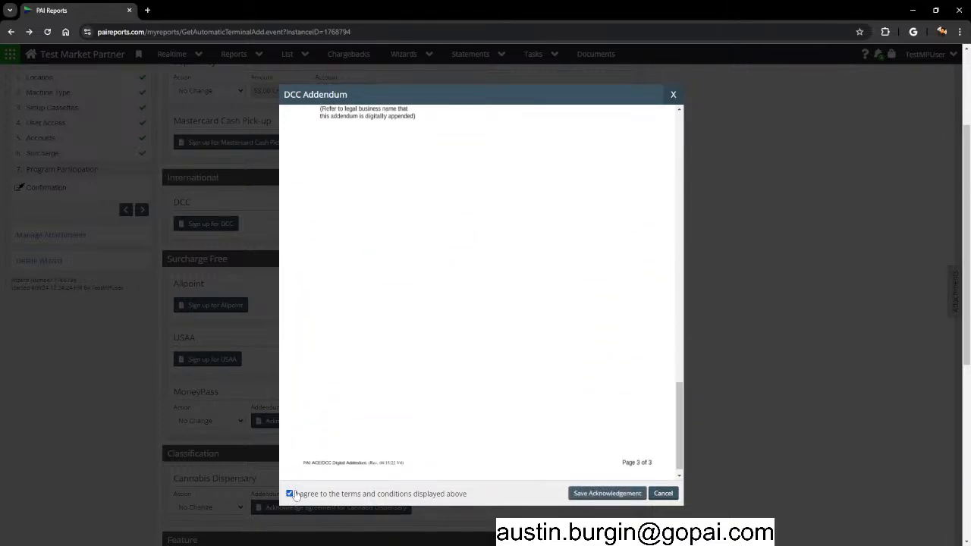
pyautogui.click(607, 494)
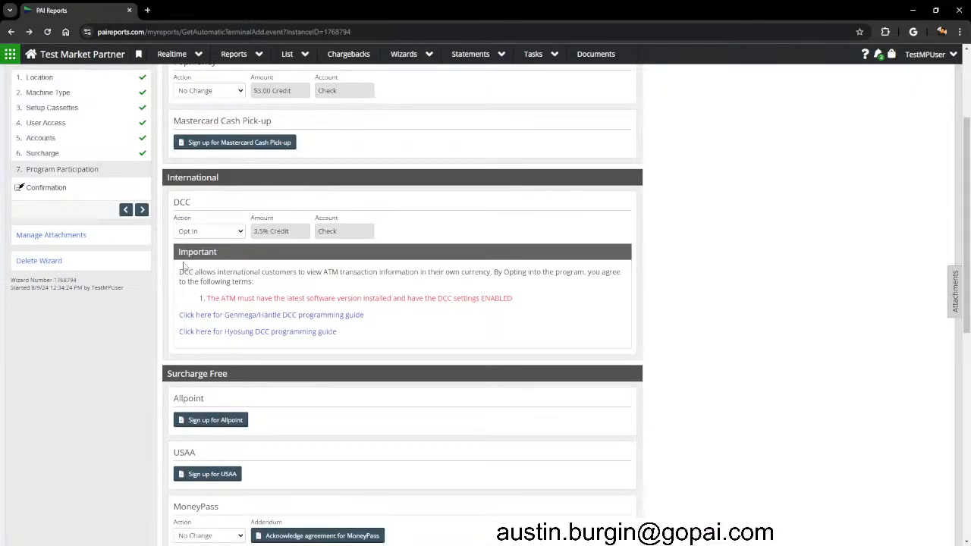
pyautogui.moveTo(254, 231); pyautogui.dragTo(270, 231)
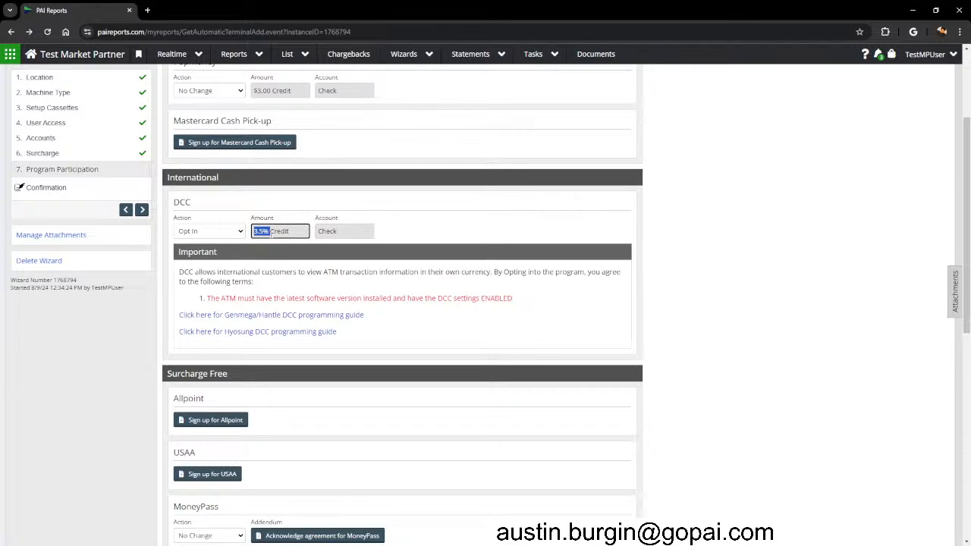
pyautogui.click(338, 275)
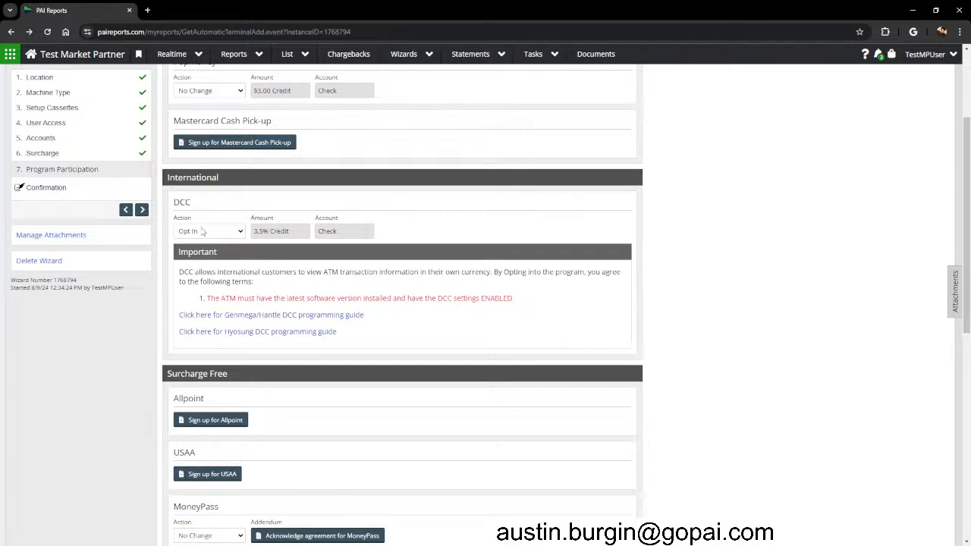
pyautogui.scroll(-1, 275, 253)
pyautogui.scroll(-1, 276, 254)
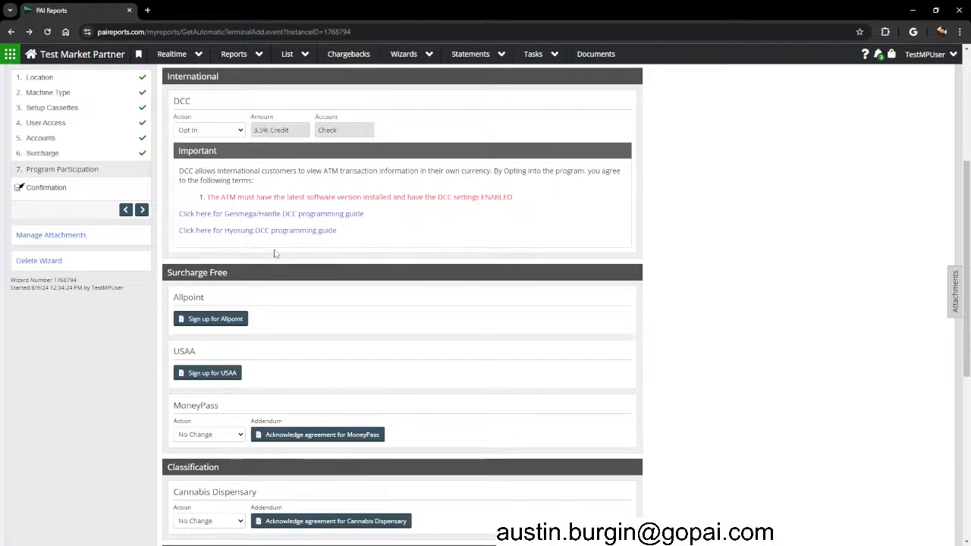
pyautogui.scroll(-1, 315, 202)
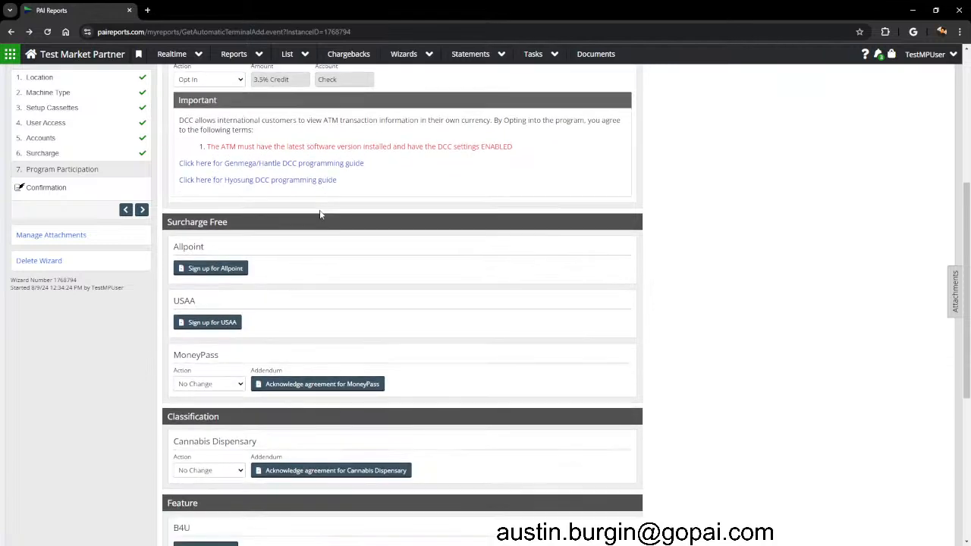
# Begin the USAA sign-up under Surcharge Free to bring up its addendum.
pyautogui.moveTo(166, 222); pyautogui.dragTo(245, 221)
pyautogui.scroll(-2, 249, 221)
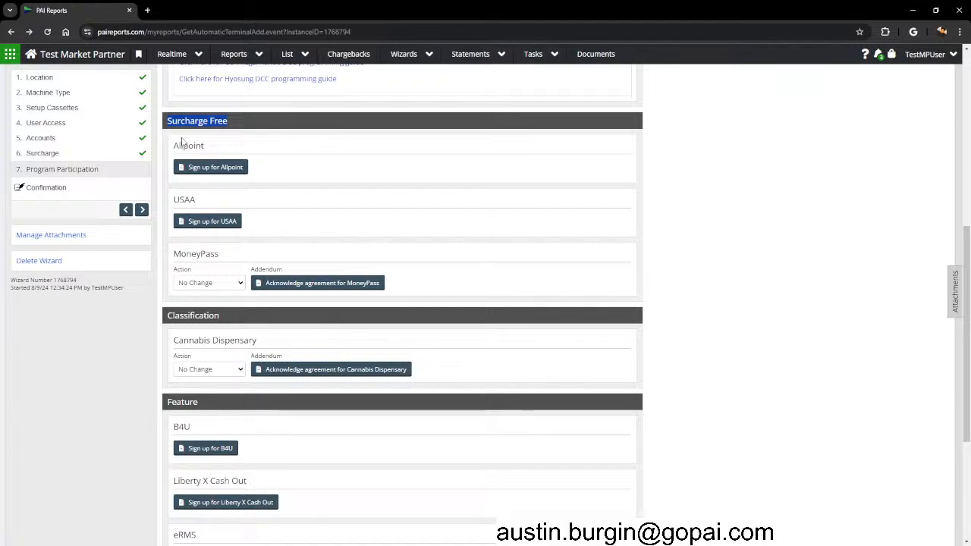
pyautogui.doubleClick(174, 199)
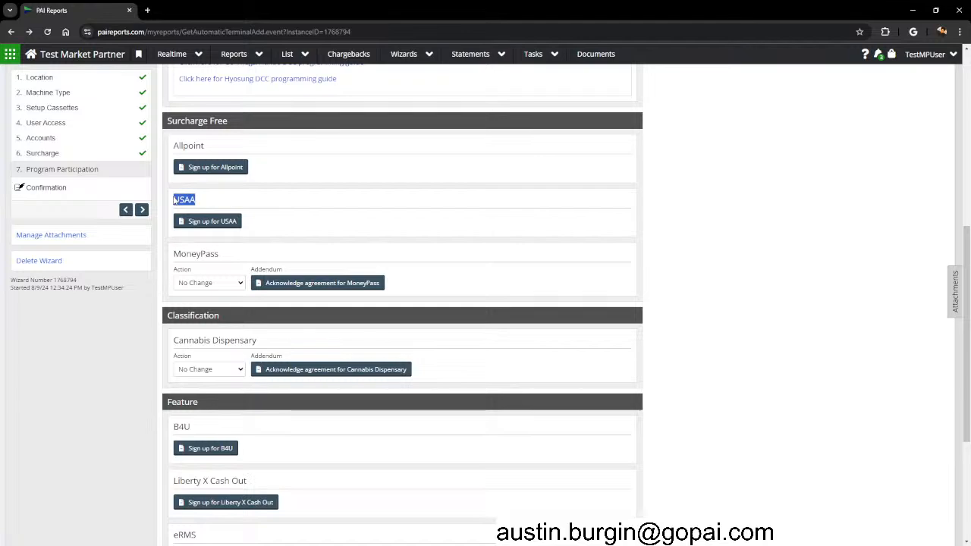
pyautogui.click(174, 201)
pyautogui.moveTo(174, 204); pyautogui.dragTo(195, 195)
pyautogui.click(202, 223)
# Agree to the USAA addendum terms and save, opting in at a $1.50 Credit to Check.
pyautogui.scroll(-10, 434, 435)
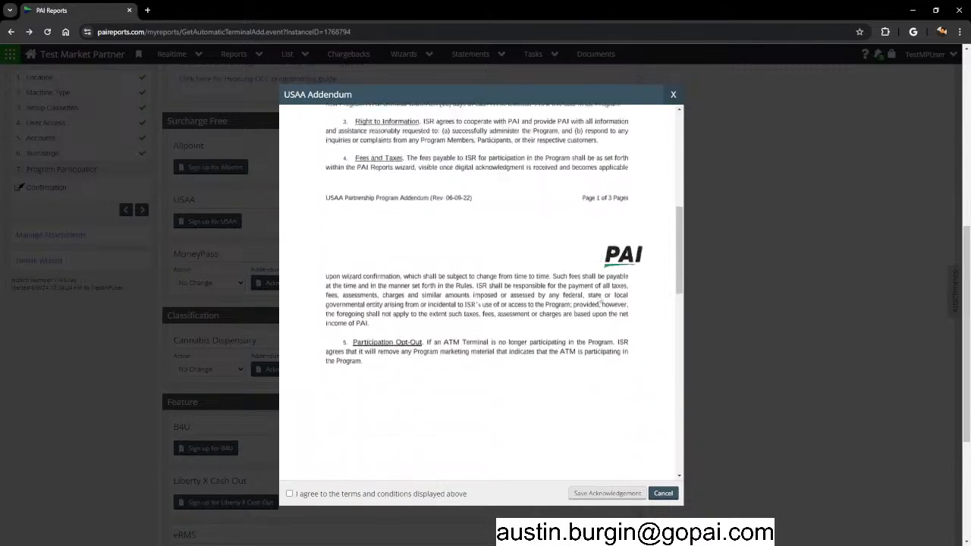
pyautogui.click(289, 495)
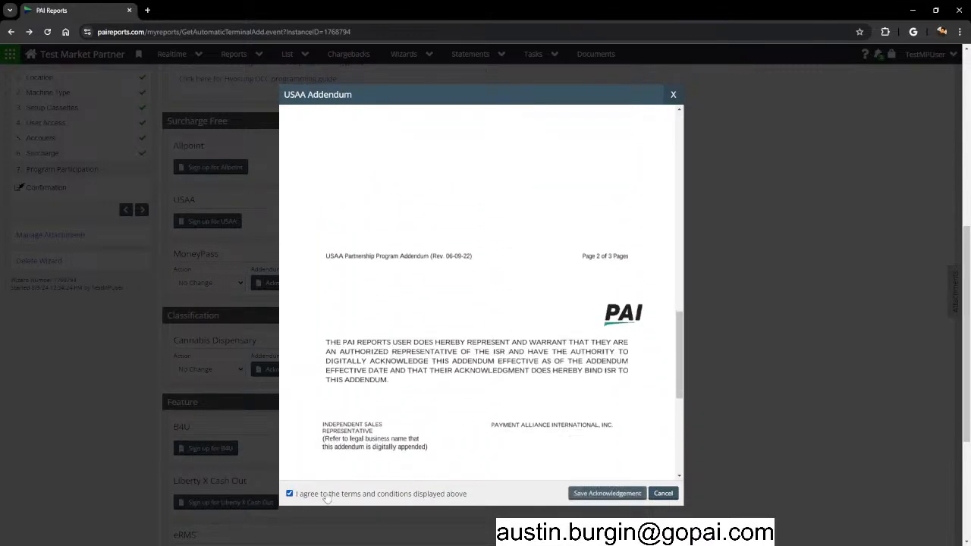
pyautogui.click(614, 494)
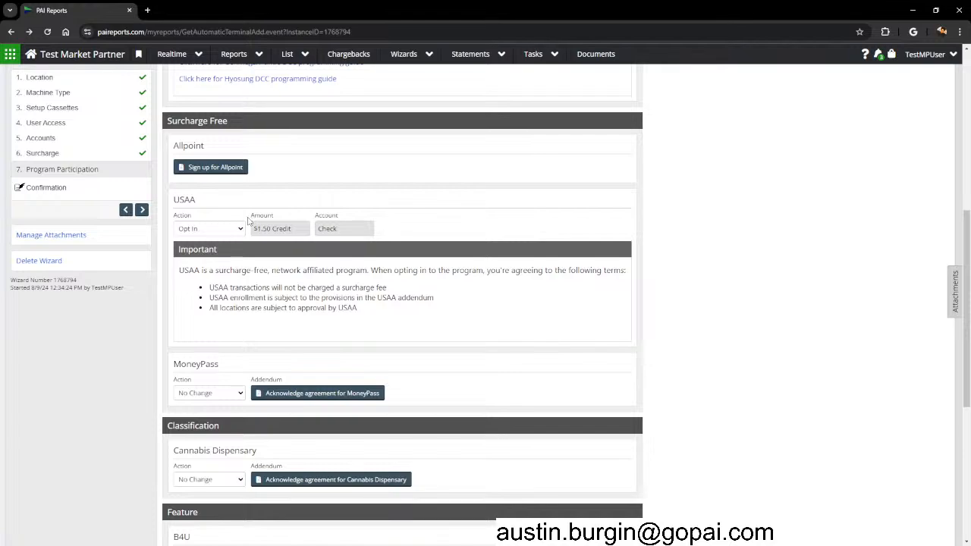
pyautogui.moveTo(253, 229); pyautogui.dragTo(292, 228)
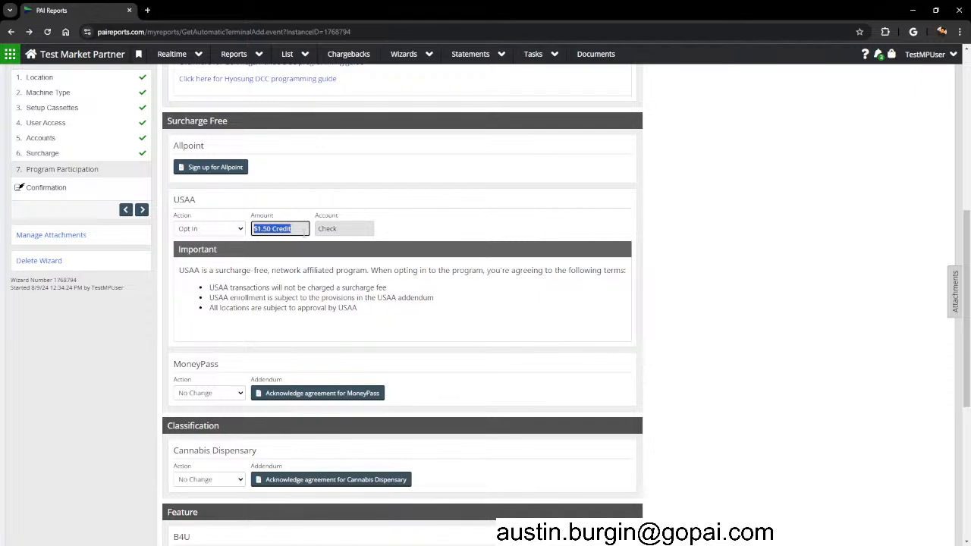
pyautogui.click(277, 306)
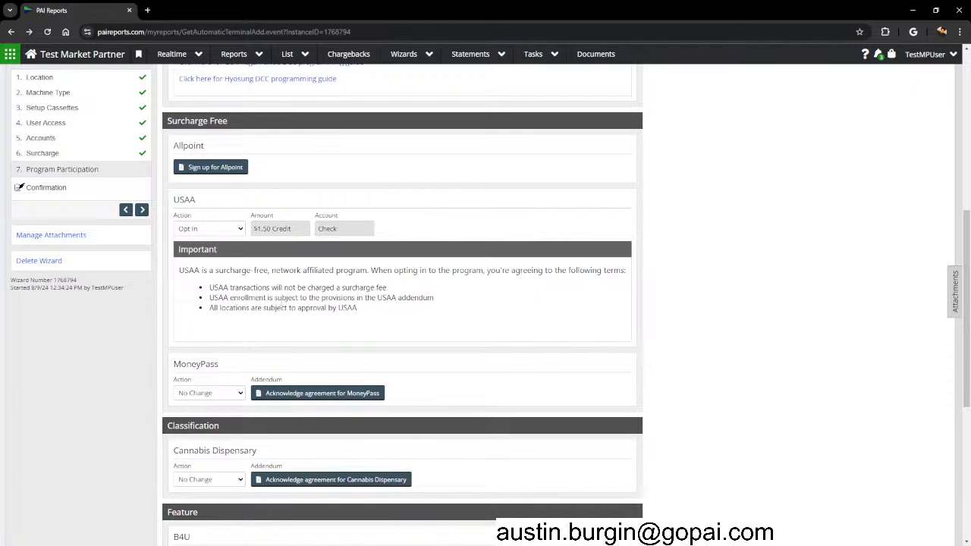
pyautogui.scroll(-2, 296, 263)
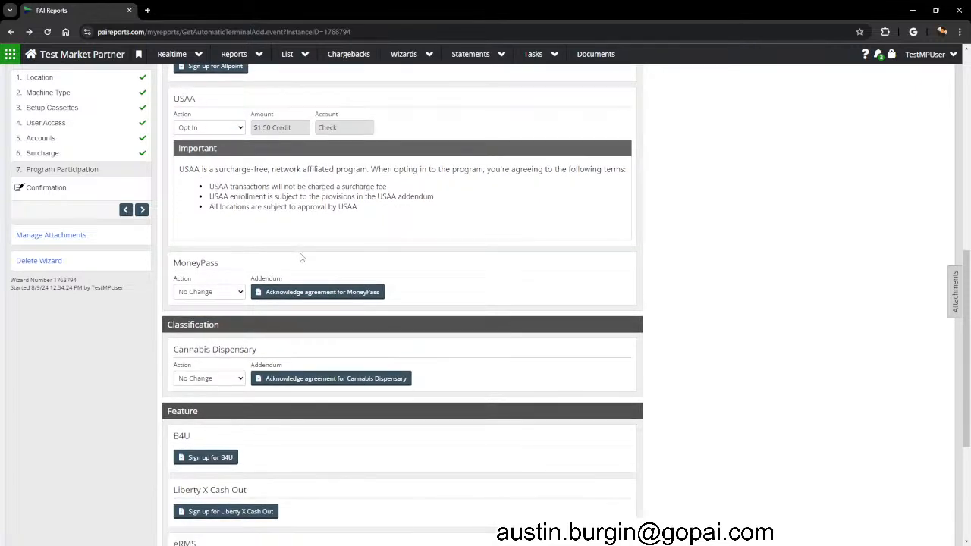
pyautogui.scroll(-2, 301, 258)
pyautogui.moveTo(164, 228); pyautogui.dragTo(237, 227)
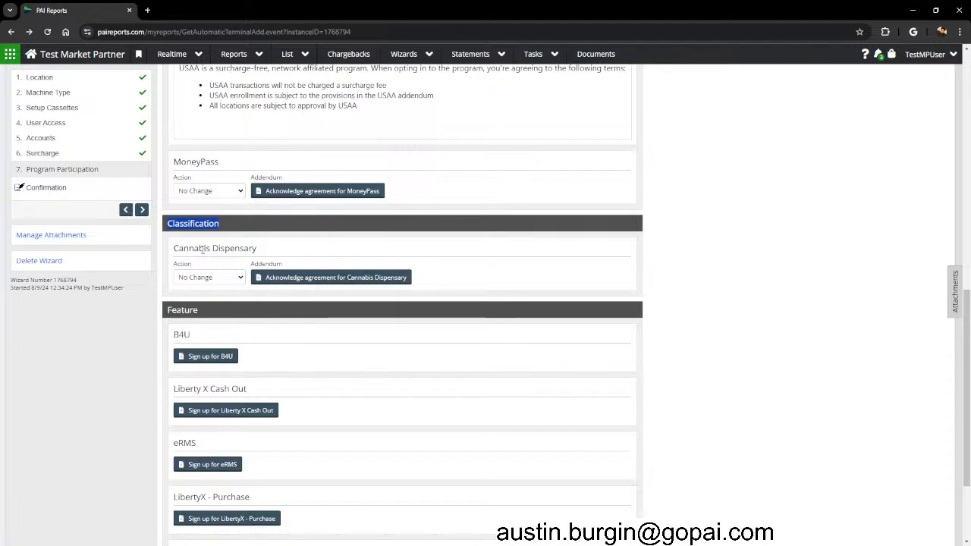
pyautogui.moveTo(175, 248); pyautogui.dragTo(259, 251)
pyautogui.click(259, 250)
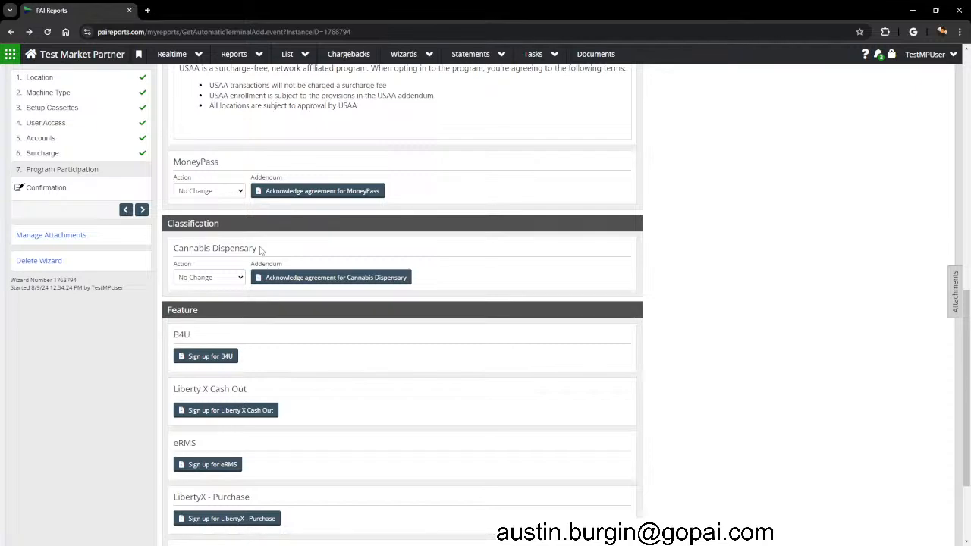
pyautogui.click(228, 276)
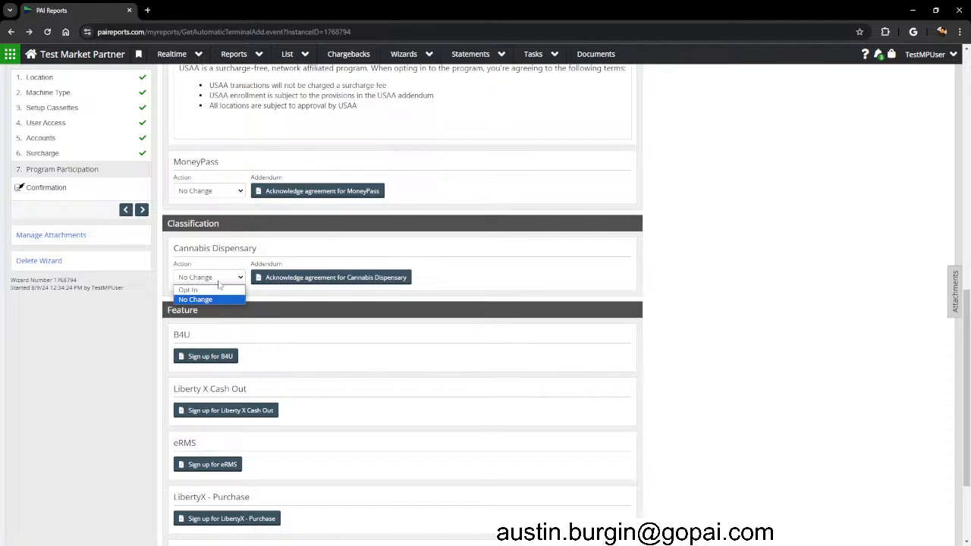
pyautogui.click(215, 291)
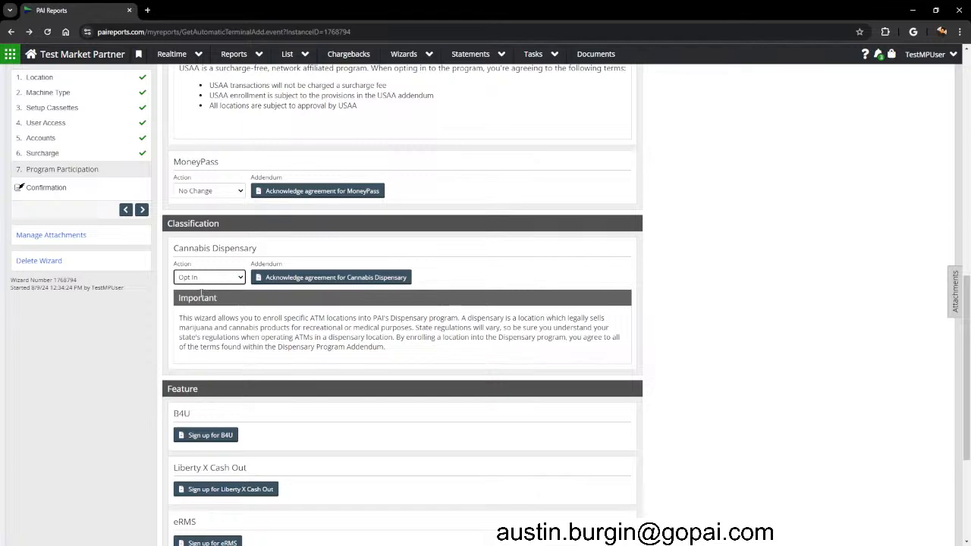
pyautogui.click(205, 278)
pyautogui.click(203, 305)
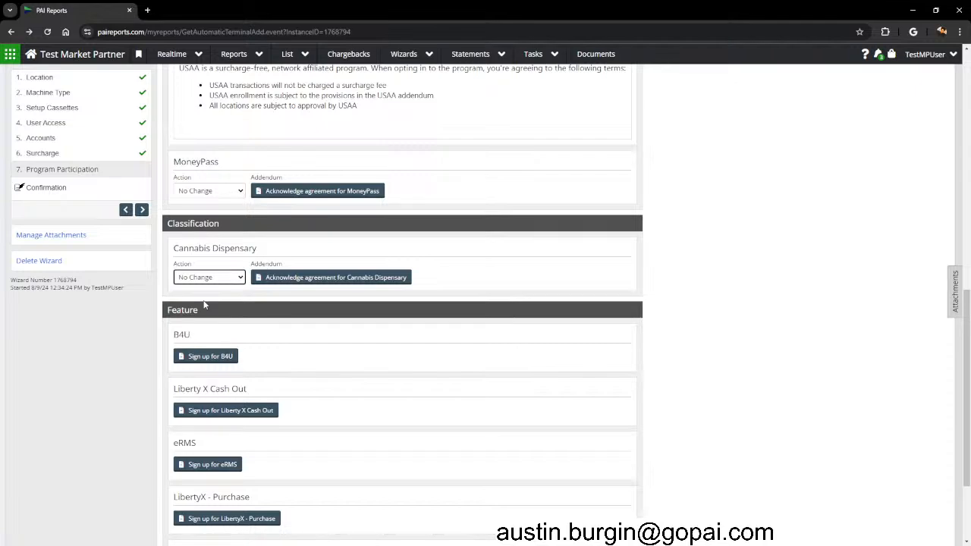
pyautogui.scroll(-2, 203, 306)
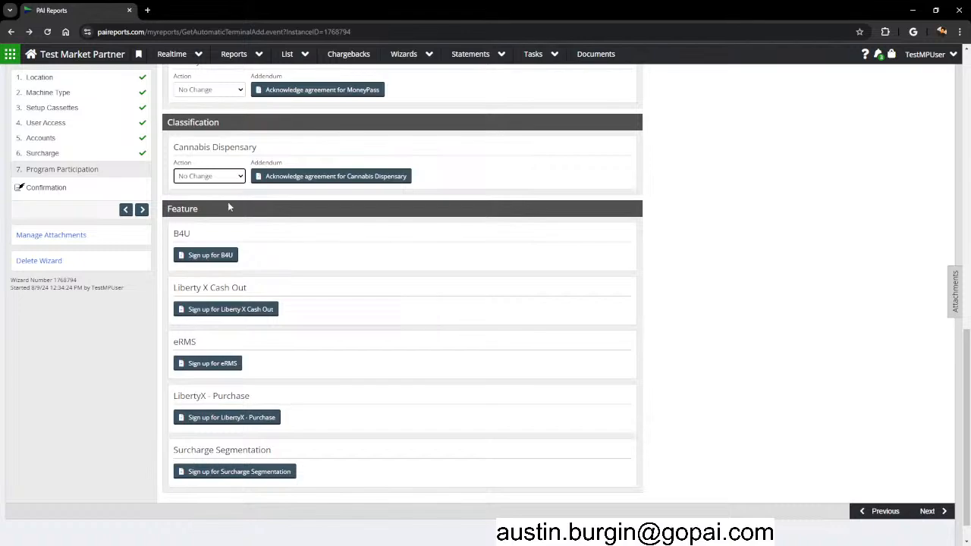
# Highlight the Feature heading and the Liberty X Cash Out and LibertyX - Purchase names.
pyautogui.moveTo(167, 209); pyautogui.dragTo(191, 206)
pyautogui.click(663, 226)
pyautogui.scroll(-1, 700, 240)
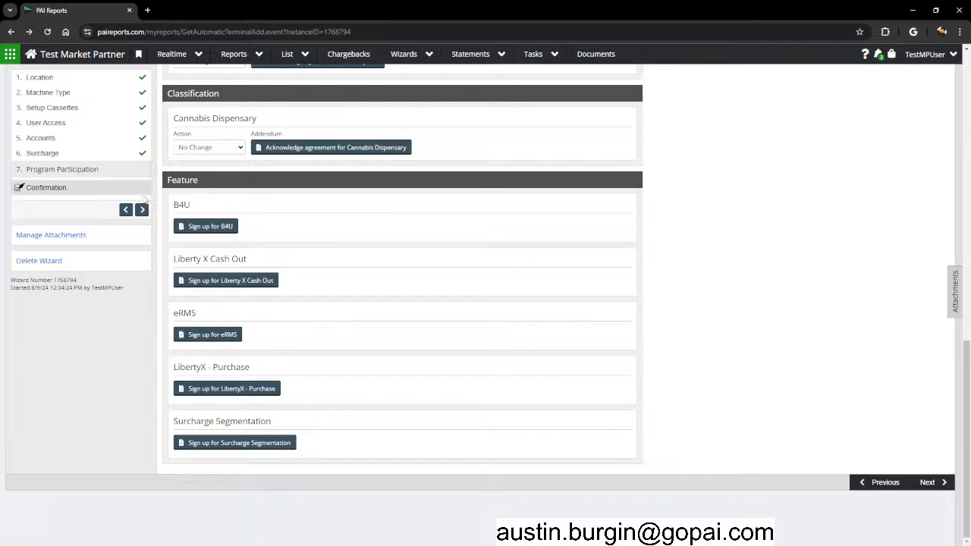
pyautogui.moveTo(176, 258); pyautogui.dragTo(255, 259)
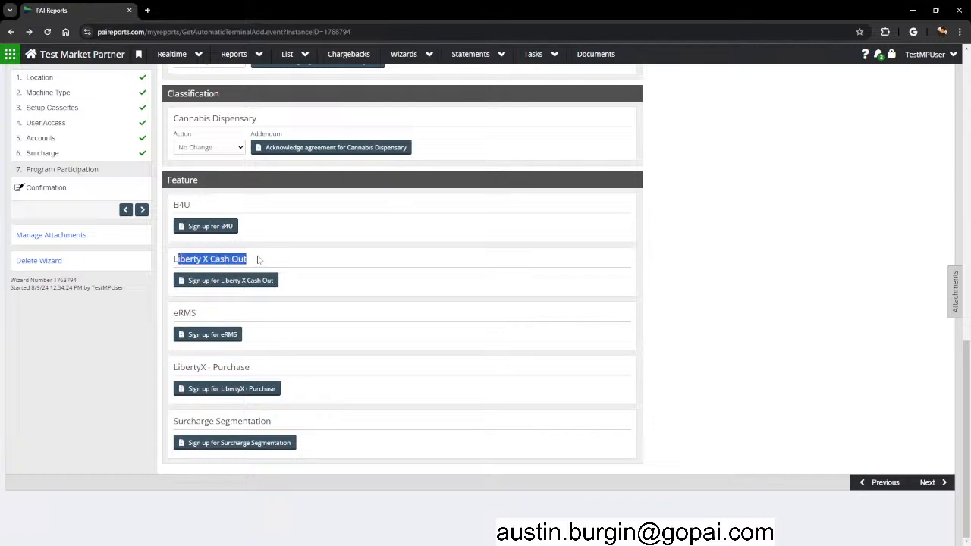
pyautogui.moveTo(174, 367); pyautogui.dragTo(256, 369)
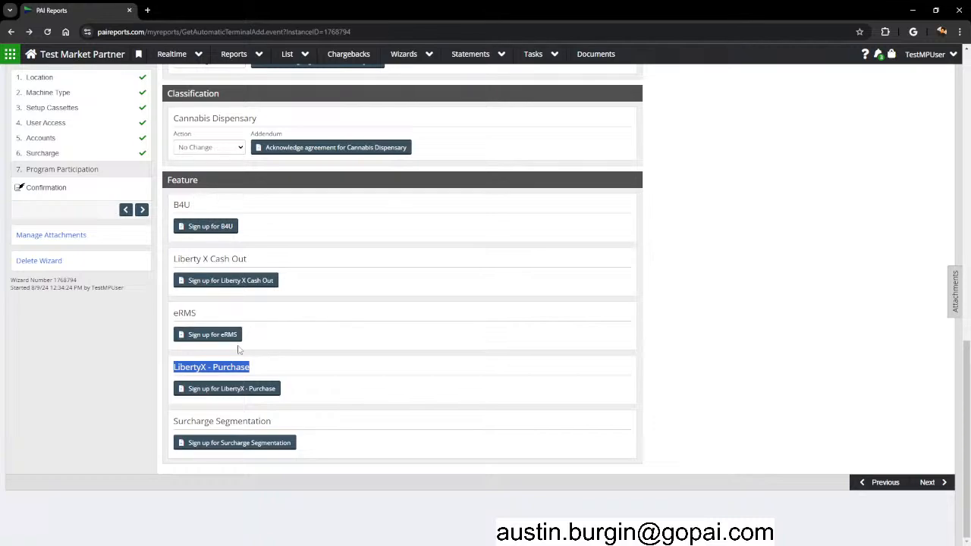
pyautogui.moveTo(254, 371); pyautogui.dragTo(175, 367)
pyautogui.moveTo(179, 259); pyautogui.dragTo(200, 250)
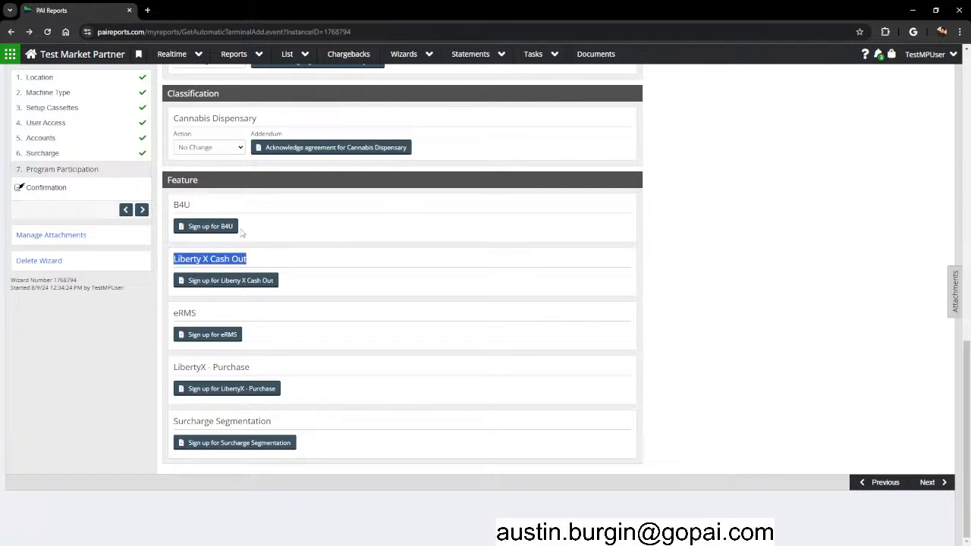
pyautogui.click(353, 275)
# Dismiss the stray context menu and begin the LibertyX - Purchase sign-up.
pyautogui.rightClick(258, 387)
pyautogui.press('Escape')
pyautogui.click(231, 388)
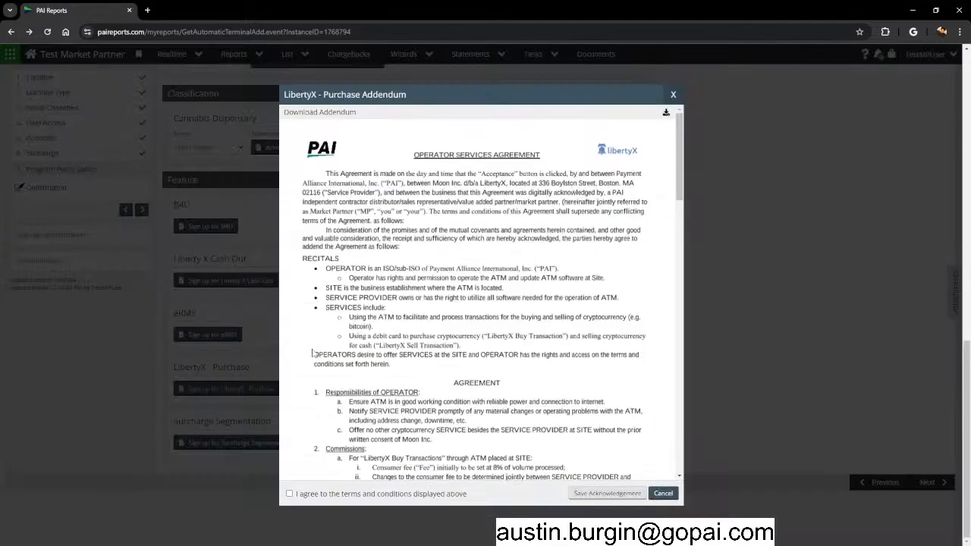
pyautogui.click(673, 94)
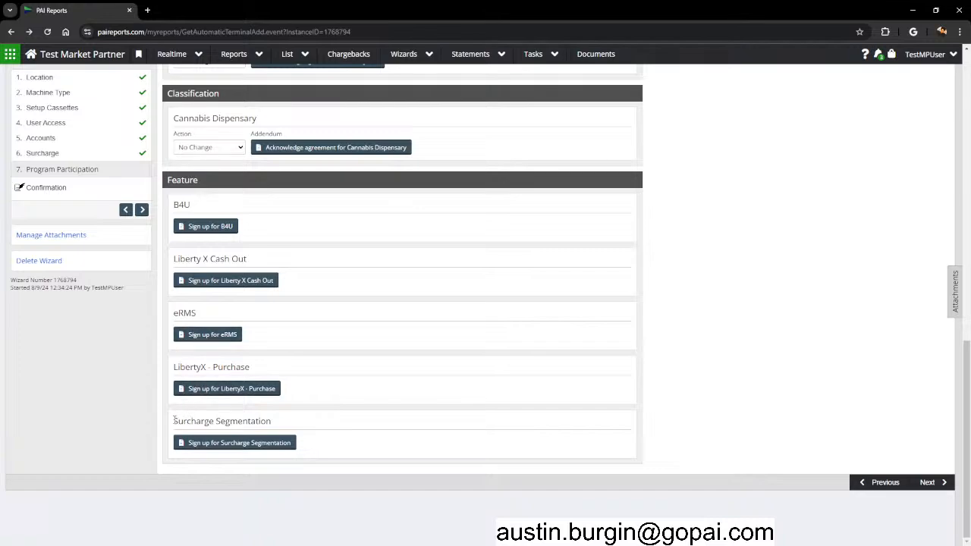
pyautogui.moveTo(173, 419); pyautogui.dragTo(273, 415)
# Sign up for Surcharge Segmentation, agreeing to its terms and saving the acknowledgement to opt in.
pyautogui.click(122, 419)
pyautogui.moveTo(174, 421); pyautogui.dragTo(273, 421)
pyautogui.click(277, 422)
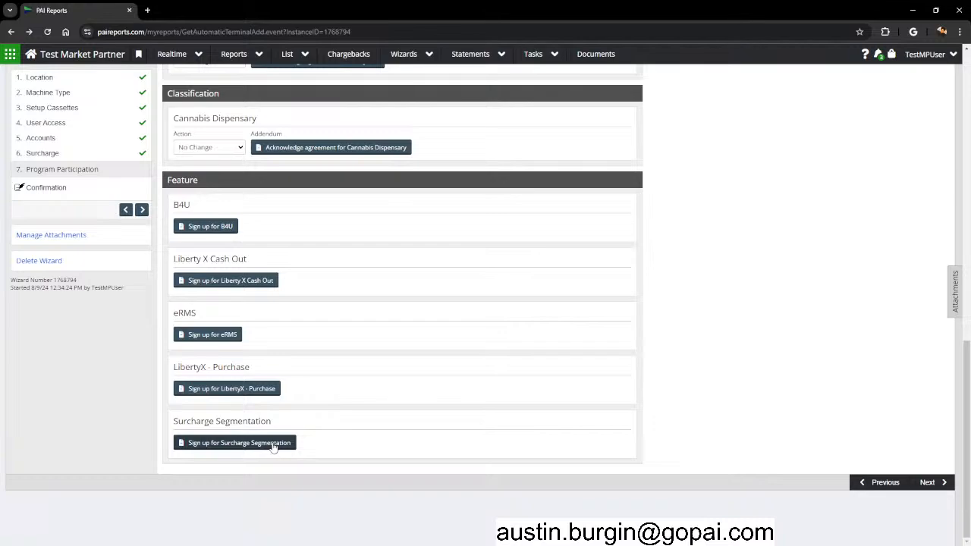
pyautogui.click(273, 444)
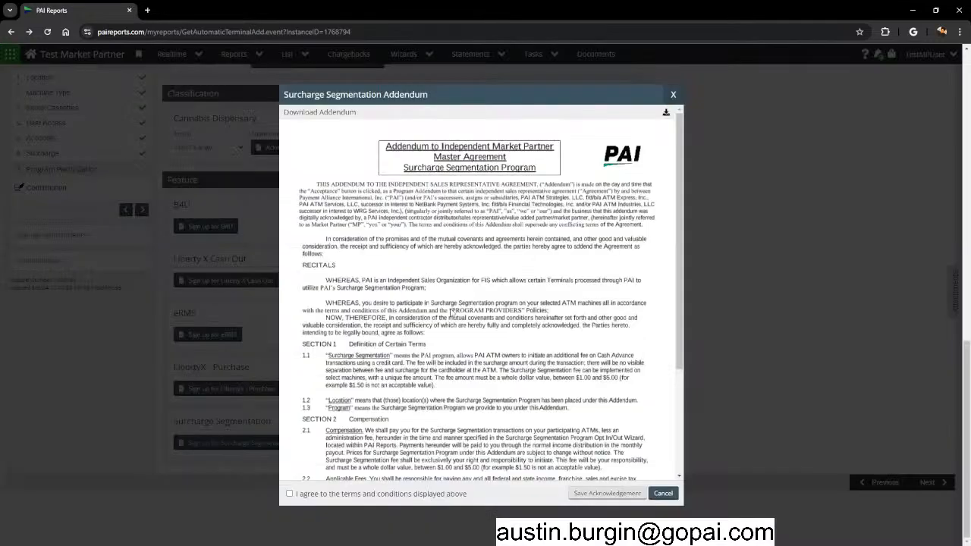
pyautogui.click(290, 494)
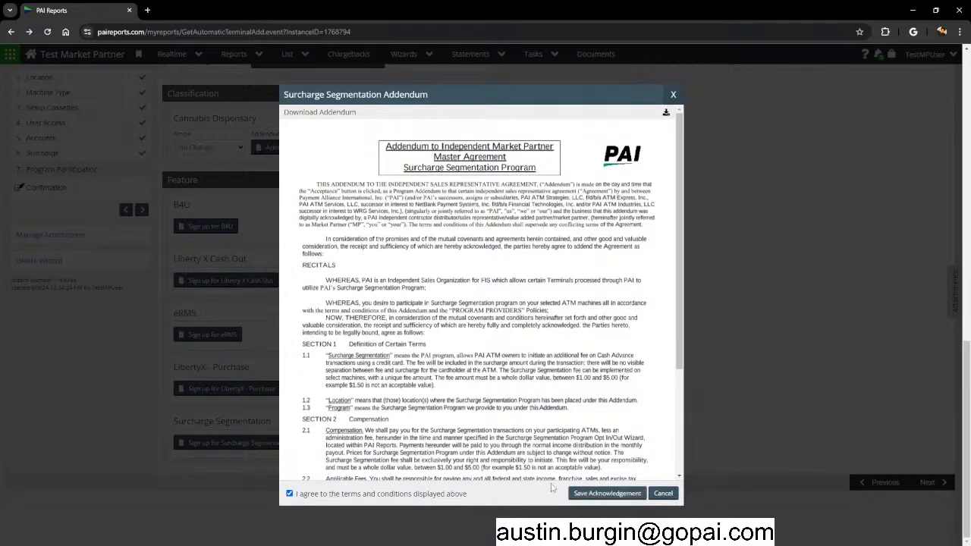
pyautogui.click(601, 494)
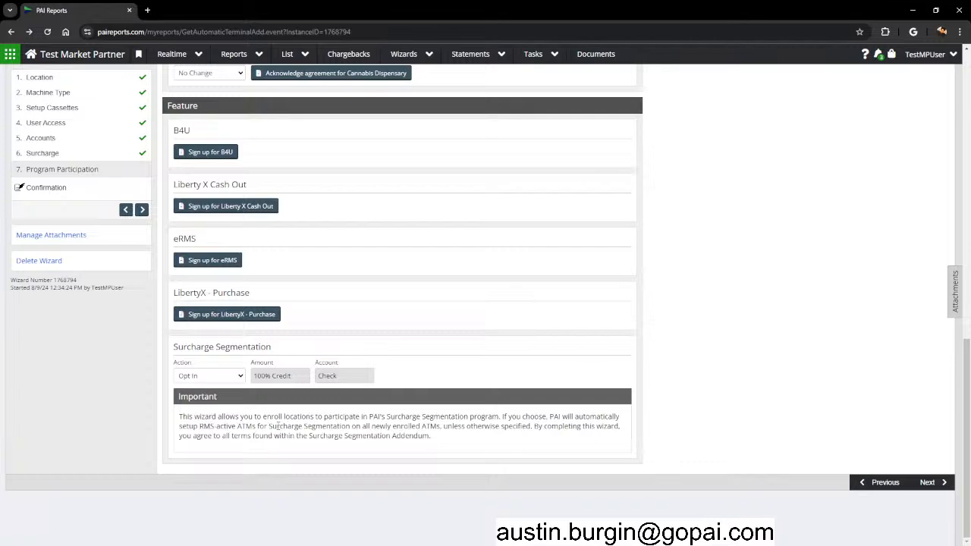
pyautogui.moveTo(168, 347); pyautogui.dragTo(270, 348)
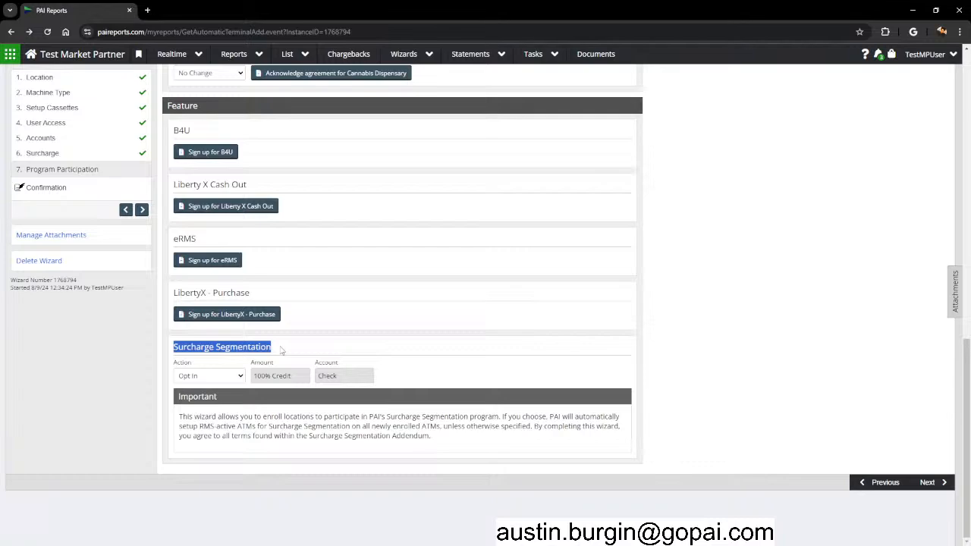
pyautogui.click(264, 419)
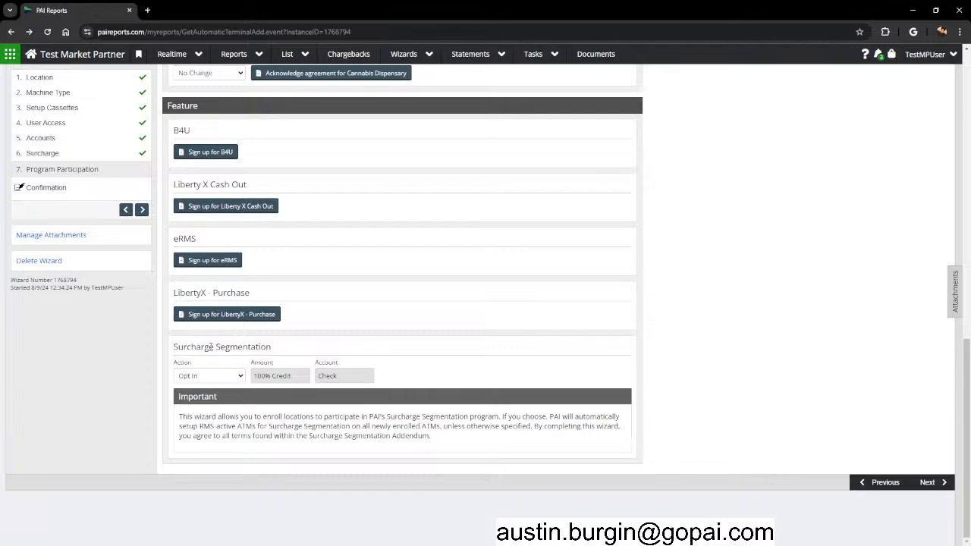
pyautogui.moveTo(203, 238); pyautogui.dragTo(175, 238)
pyautogui.click(175, 239)
pyautogui.moveTo(175, 239); pyautogui.dragTo(198, 240)
pyautogui.click(201, 241)
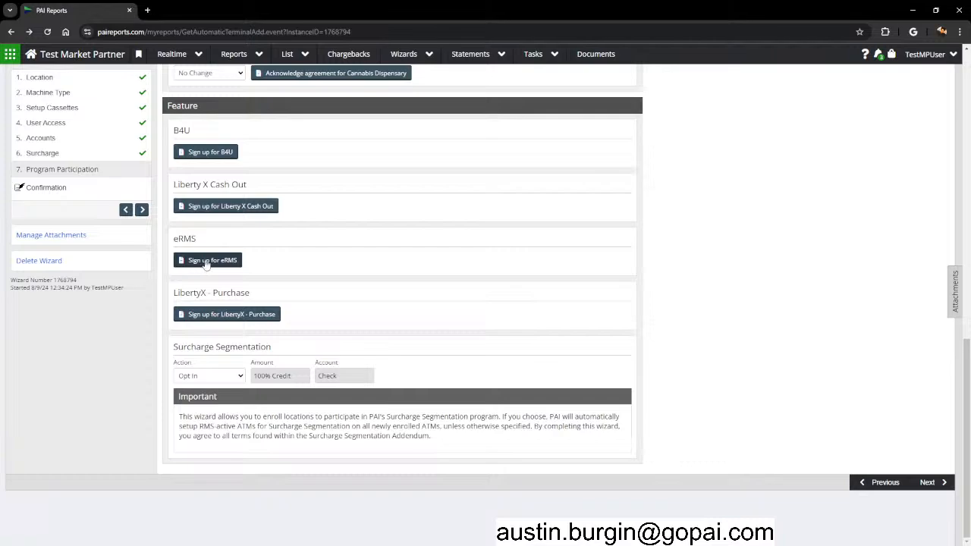
# Read through the eRMS addendum, agree to its terms and save the acknowledgement.
pyautogui.click(202, 266)
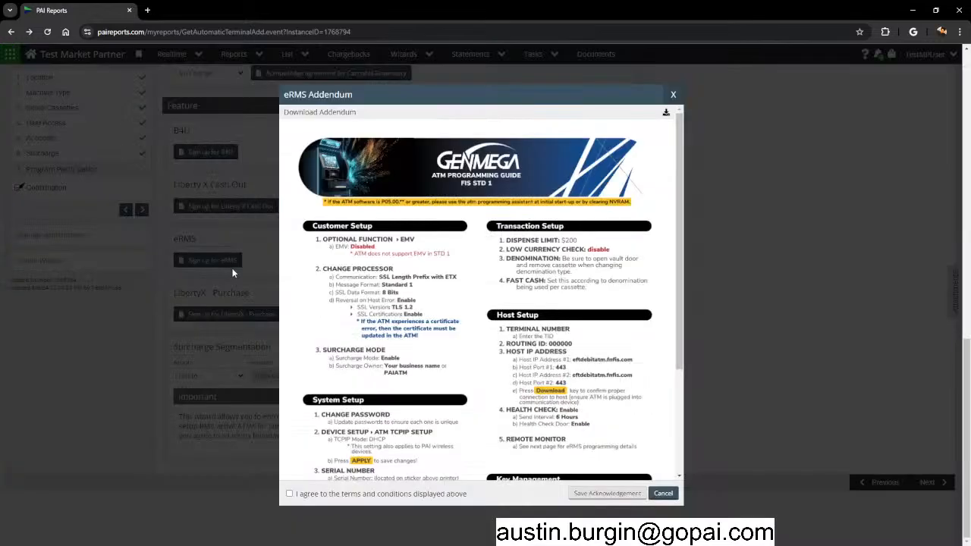
pyautogui.scroll(-2, 529, 240)
pyautogui.scroll(-2, 527, 241)
pyautogui.scroll(4, 577, 307)
pyautogui.scroll(-3, 592, 237)
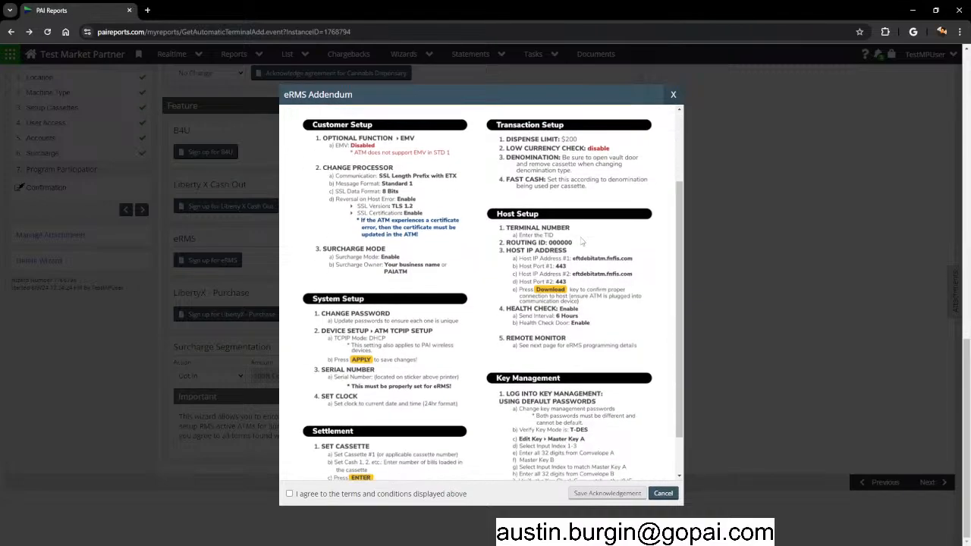
pyautogui.scroll(-2, 359, 368)
pyautogui.scroll(3, 531, 374)
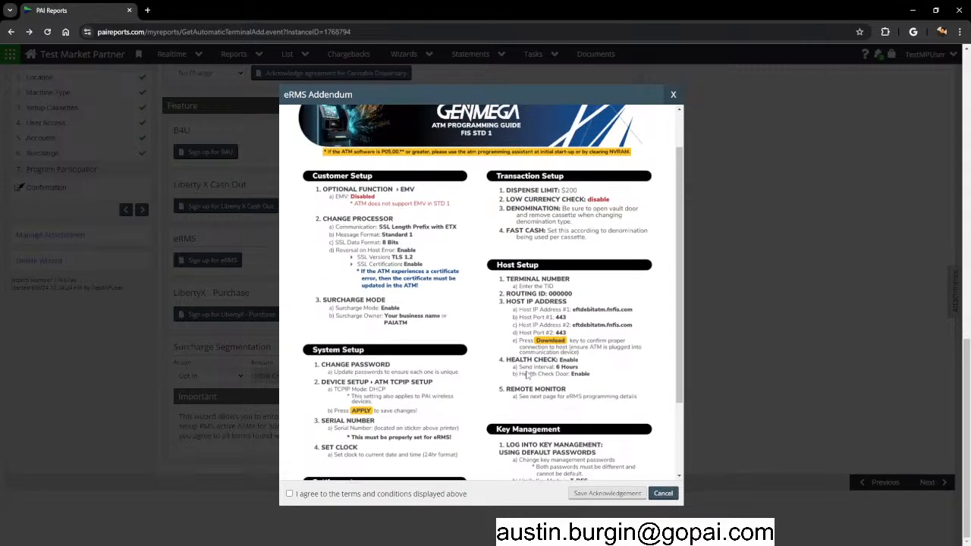
pyautogui.scroll(-3, 580, 370)
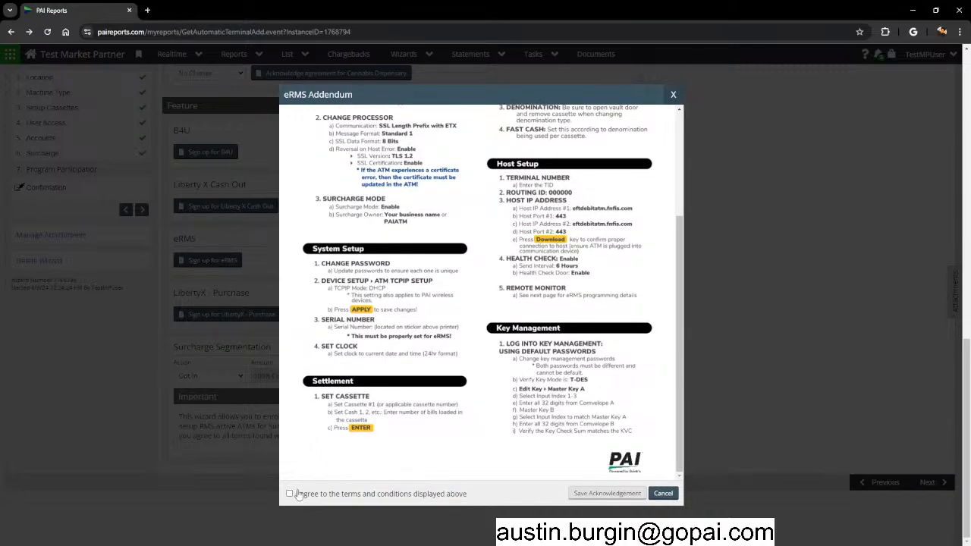
pyautogui.click(296, 496)
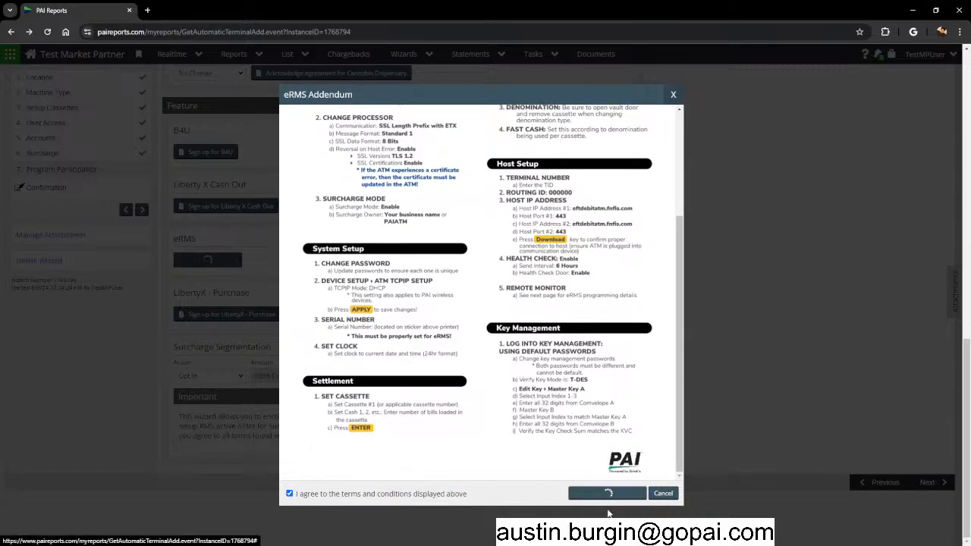
pyautogui.click(641, 494)
# Review the eRMS, Surcharge Segmentation and DCC headings, then advance to DCC Revenue Distribution.
pyautogui.scroll(-1, 301, 352)
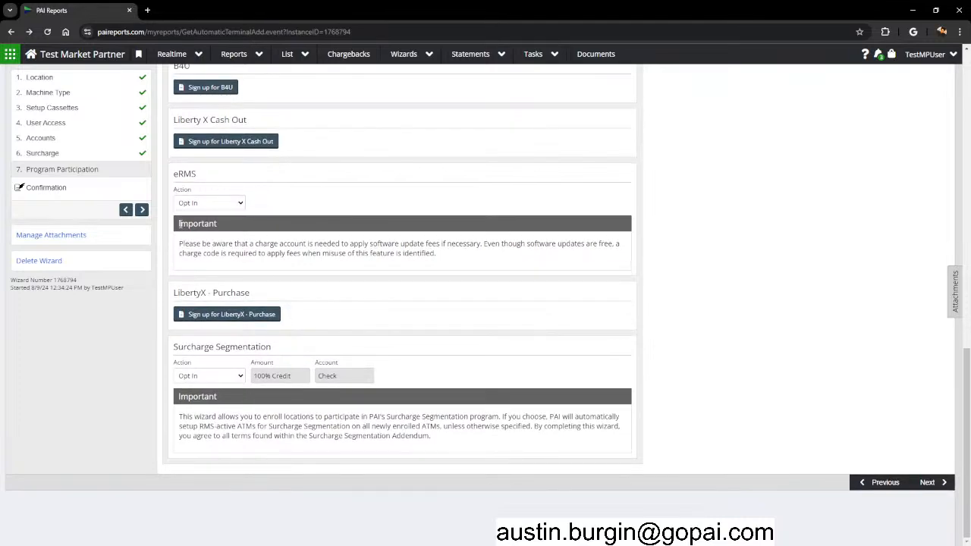
pyautogui.moveTo(173, 178); pyautogui.dragTo(221, 181)
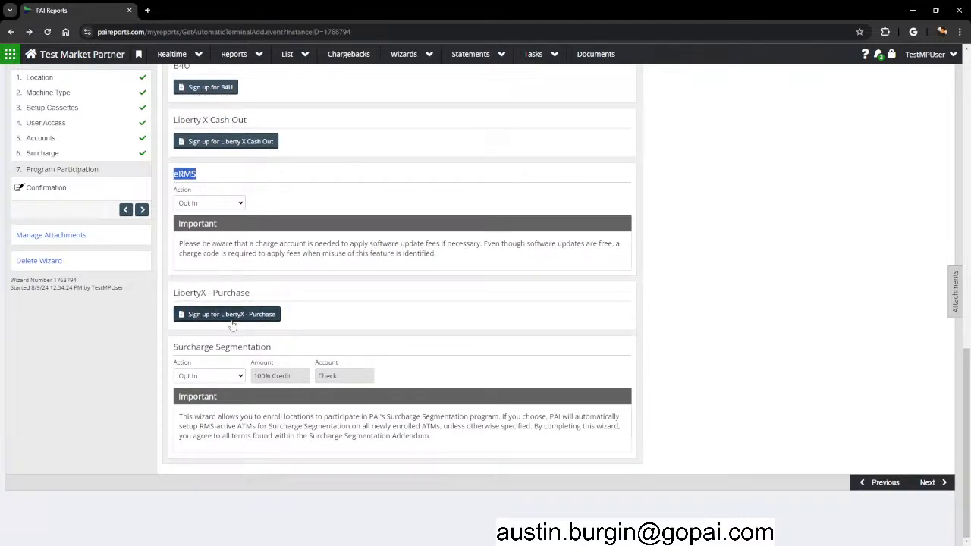
pyautogui.moveTo(175, 348); pyautogui.dragTo(268, 348)
pyautogui.click(424, 383)
pyautogui.scroll(6, 424, 383)
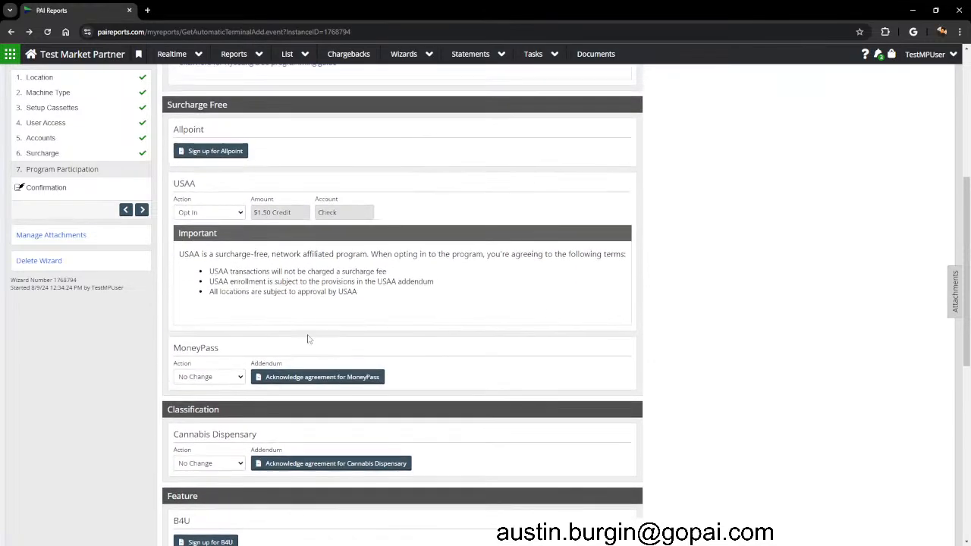
pyautogui.scroll(3, 174, 181)
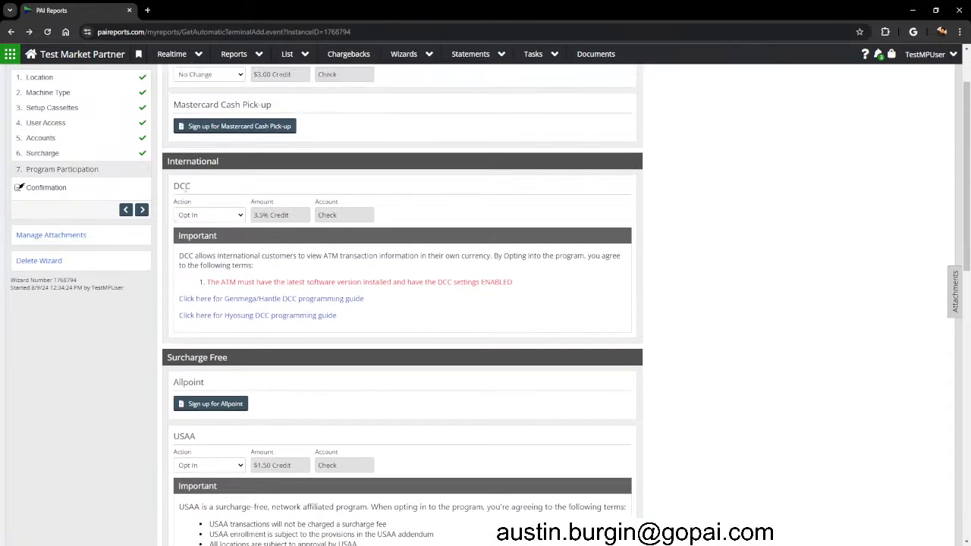
pyautogui.doubleClick(176, 187)
pyautogui.scroll(-10, 551, 427)
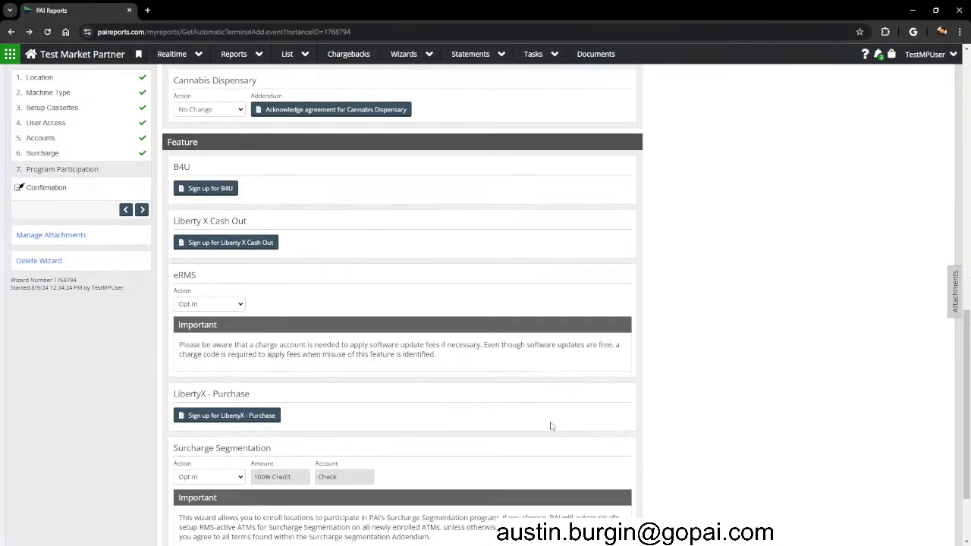
pyautogui.click(929, 484)
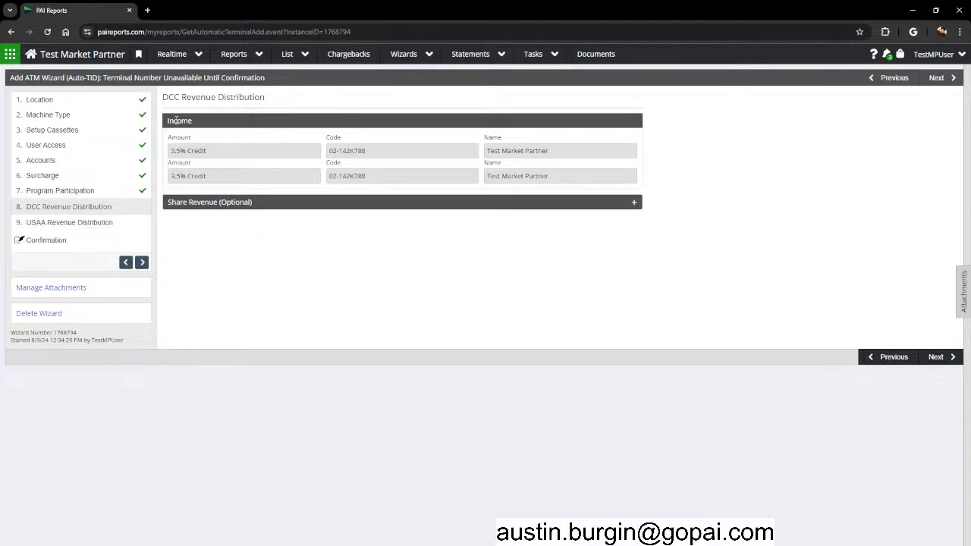
# Check the 3.5% Credit income amount on DCC Revenue Distribution.
pyautogui.moveTo(172, 150); pyautogui.dragTo(209, 151)
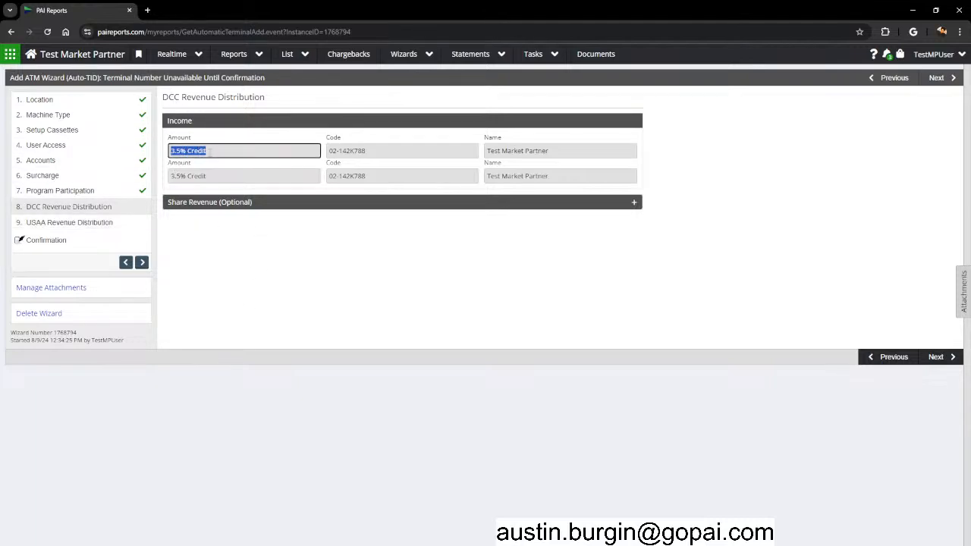
pyautogui.click(214, 151)
pyautogui.moveTo(207, 150); pyautogui.dragTo(168, 151)
pyautogui.click(171, 151)
# Try a 50% revenue share, delete the split row, and move to USAA Revenue Distribution.
pyautogui.click(228, 205)
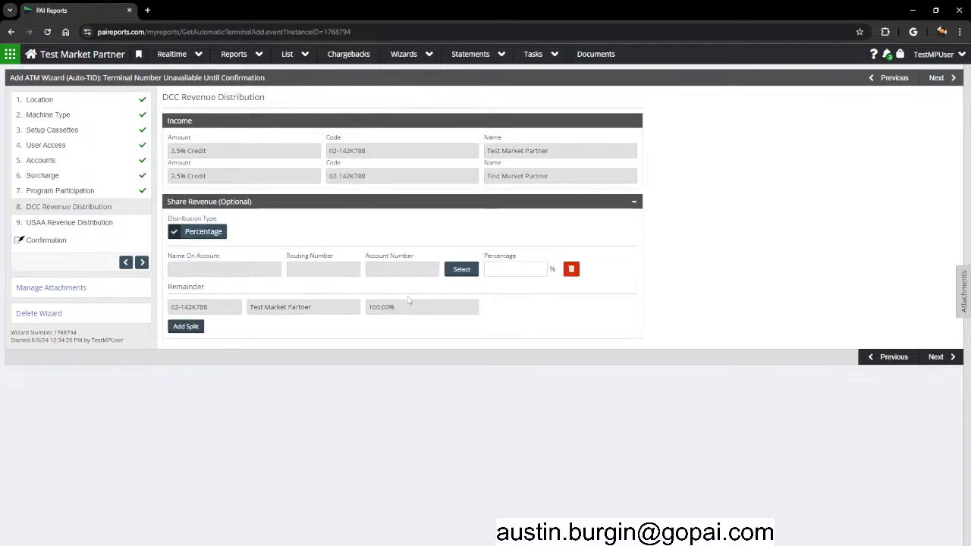
pyautogui.click(507, 268)
pyautogui.write('50')
pyautogui.click(554, 402)
pyautogui.click(571, 269)
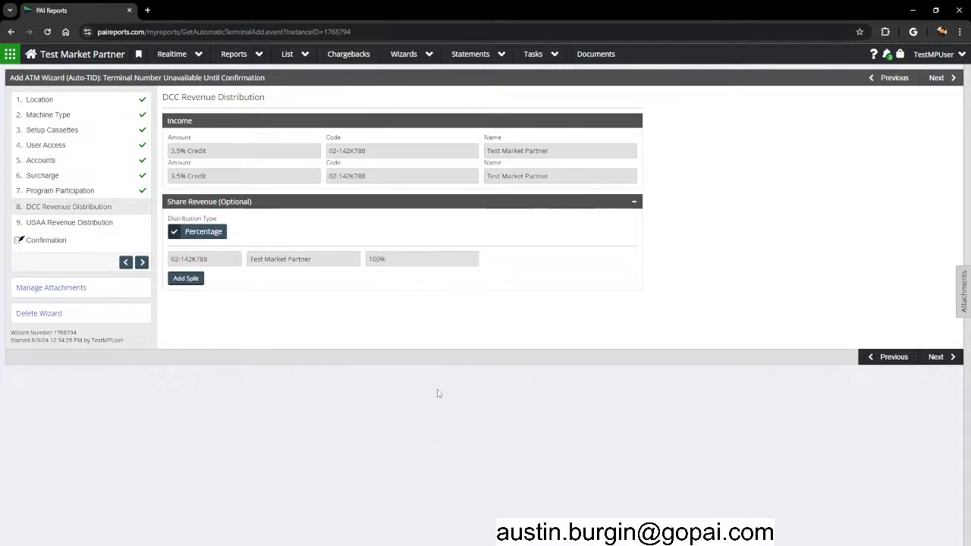
pyautogui.click(952, 359)
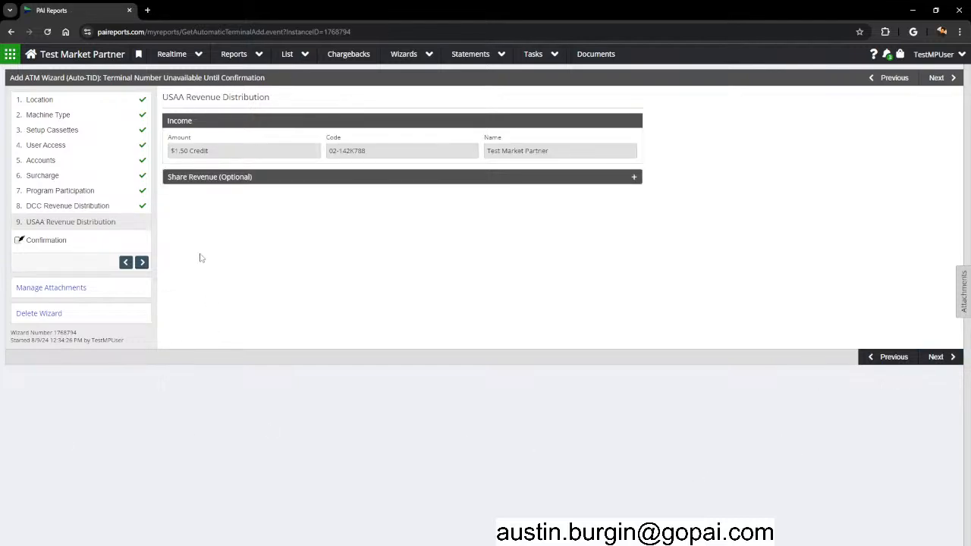
# Check the $1.50 USAA Credit income and continue to Review & Confirmation unshared.
pyautogui.click(189, 150)
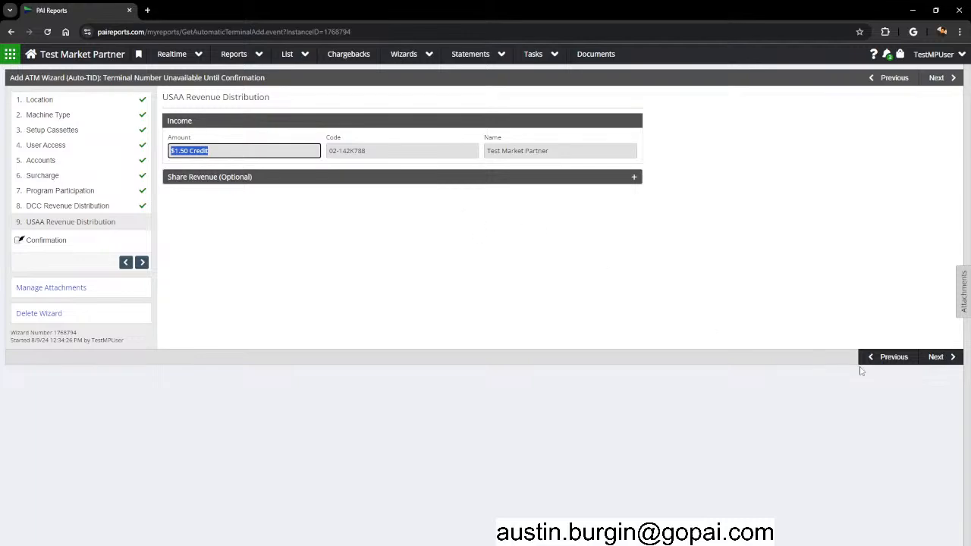
pyautogui.click(936, 359)
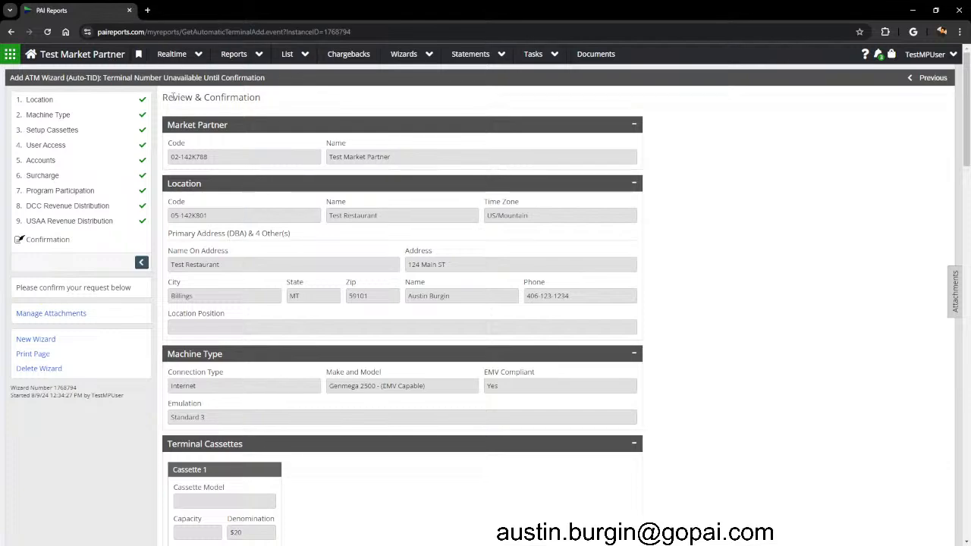
# Review the market partner Test Market Partner, location Test Restaurant and location contact.
pyautogui.moveTo(162, 98); pyautogui.dragTo(269, 106)
pyautogui.click(267, 108)
pyautogui.scroll(-1, 105, 250)
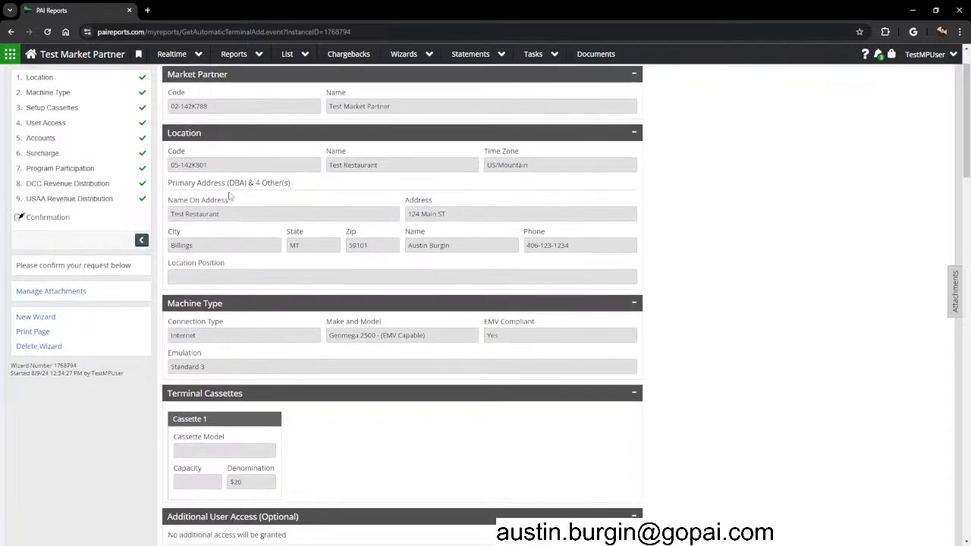
pyautogui.moveTo(399, 110); pyautogui.dragTo(328, 107)
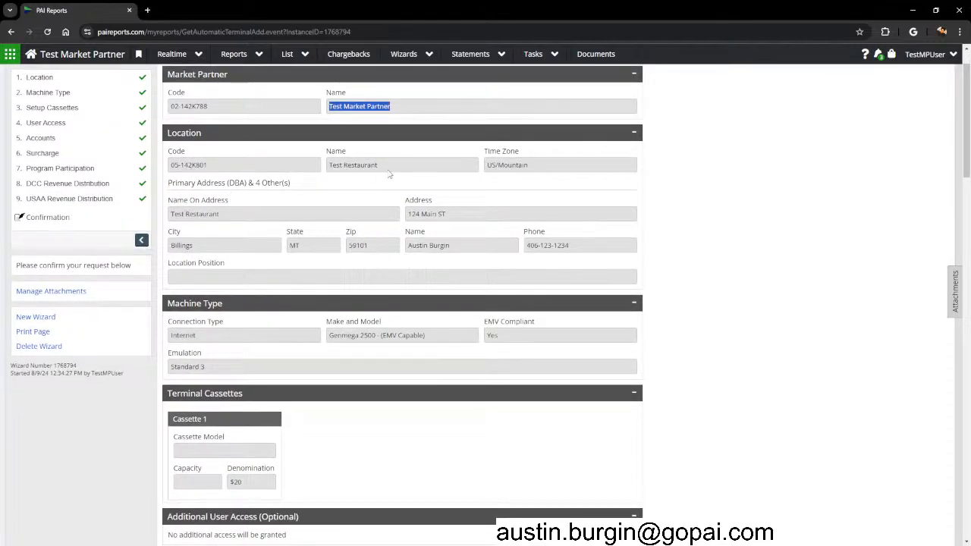
pyautogui.moveTo(389, 170); pyautogui.dragTo(328, 165)
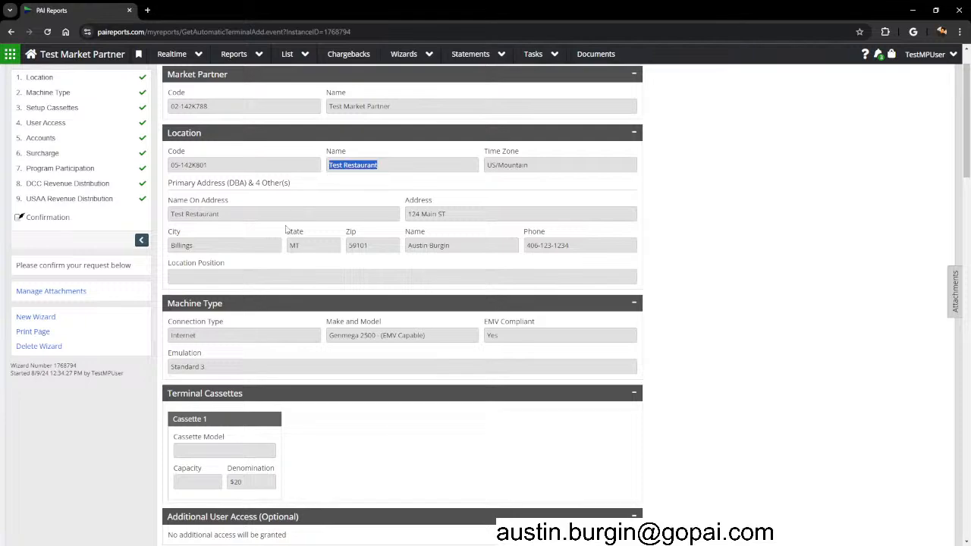
pyautogui.moveTo(456, 249); pyautogui.dragTo(408, 246)
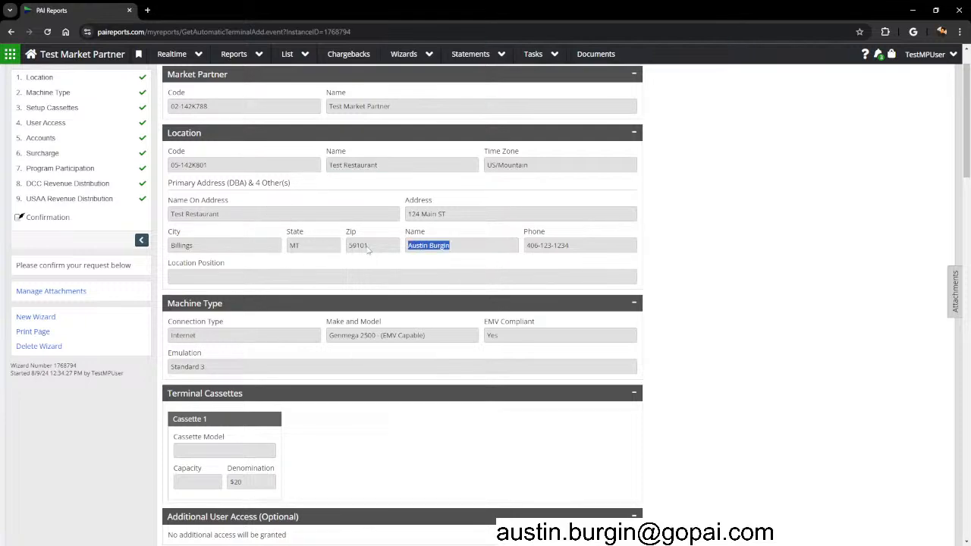
pyautogui.click(767, 274)
pyautogui.scroll(-2, 507, 275)
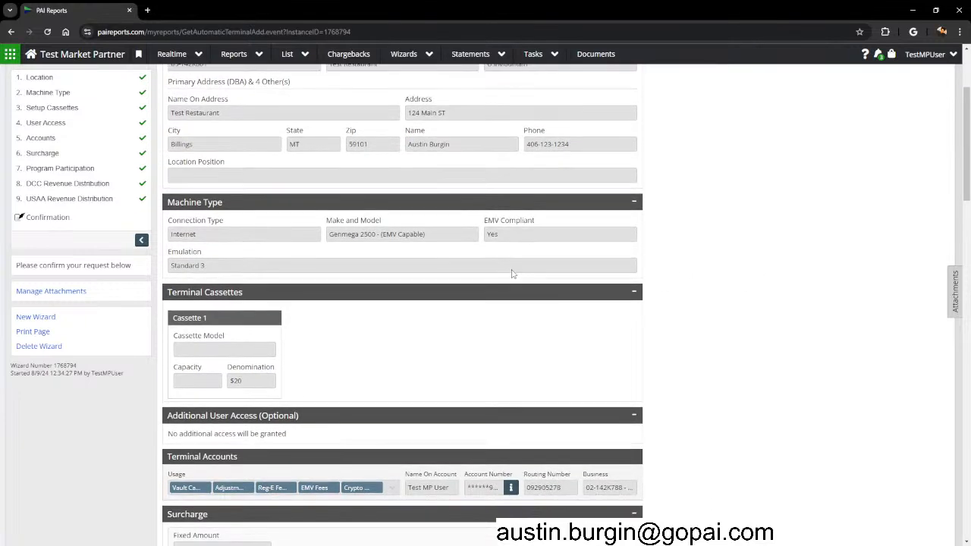
# Check the Genmega 2500 machine model and the $20 Cassette 1 denomination.
pyautogui.moveTo(360, 234); pyautogui.dragTo(382, 236)
pyautogui.moveTo(508, 236); pyautogui.dragTo(483, 237)
pyautogui.scroll(-2, 376, 354)
pyautogui.moveTo(171, 217); pyautogui.dragTo(210, 218)
pyautogui.moveTo(256, 280); pyautogui.dragTo(228, 281)
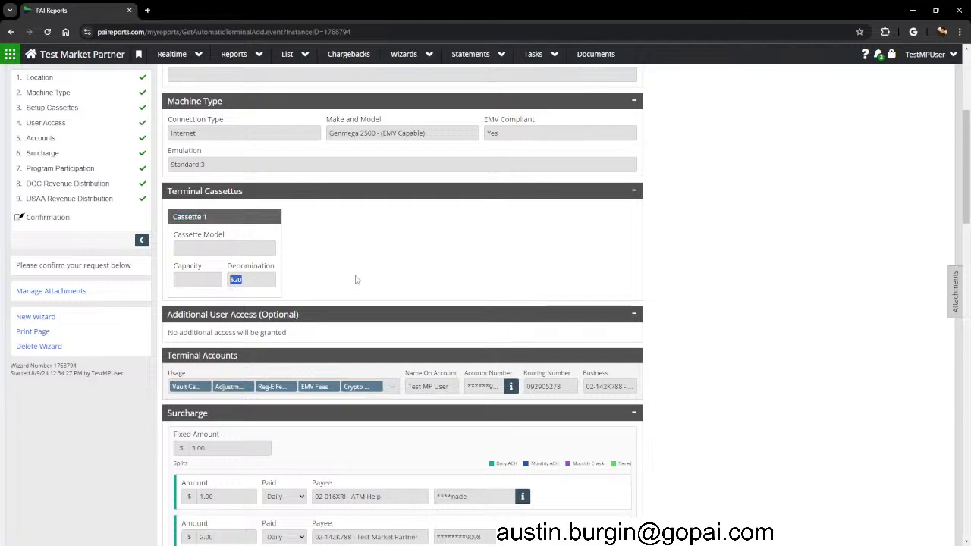
pyautogui.scroll(-1, 341, 302)
# Check the user access note and the masked terminal account number.
pyautogui.moveTo(164, 282); pyautogui.dragTo(318, 288)
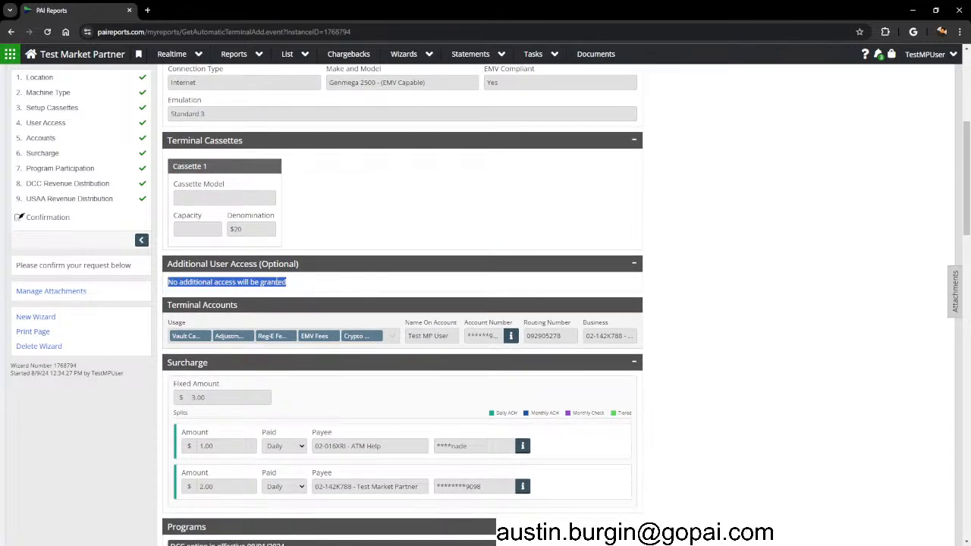
pyautogui.click(260, 281)
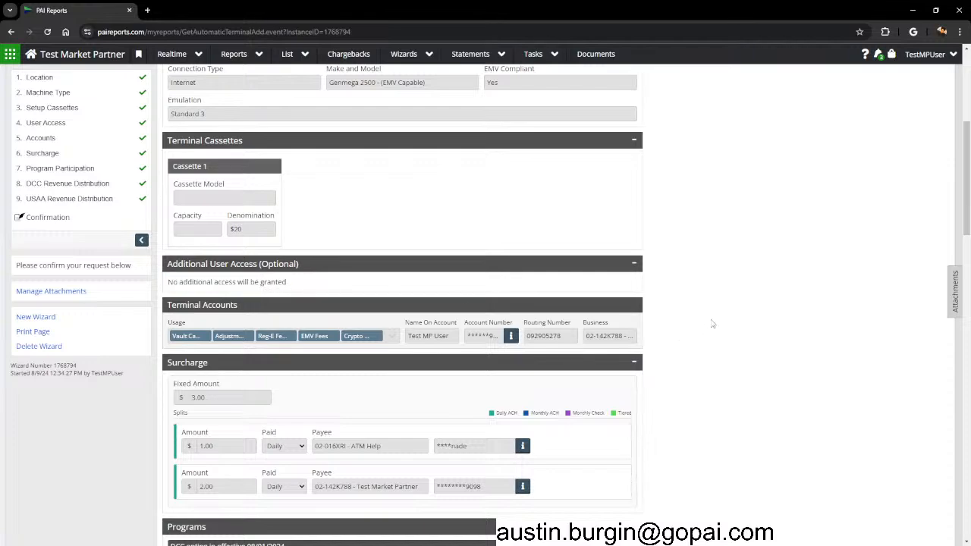
pyautogui.scroll(-2, 713, 300)
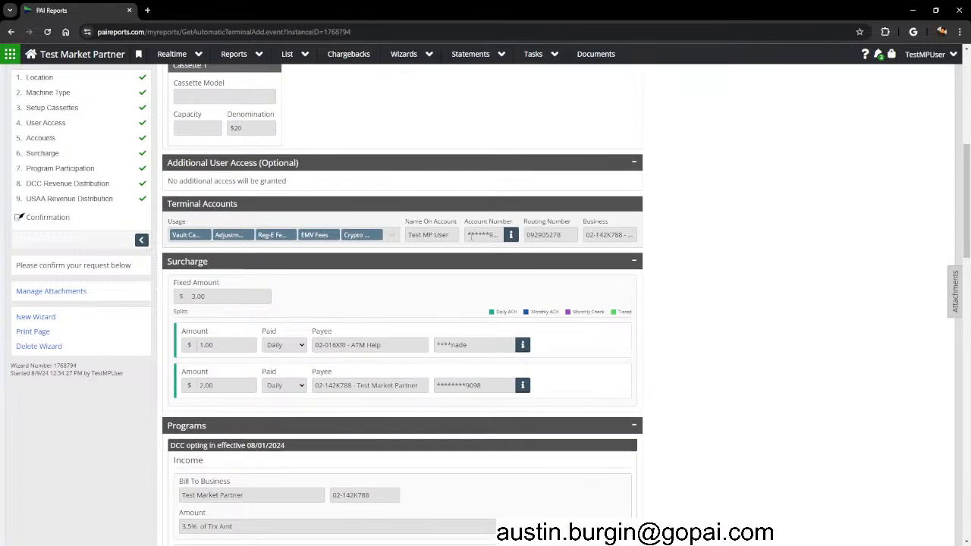
pyautogui.moveTo(482, 239); pyautogui.dragTo(503, 237)
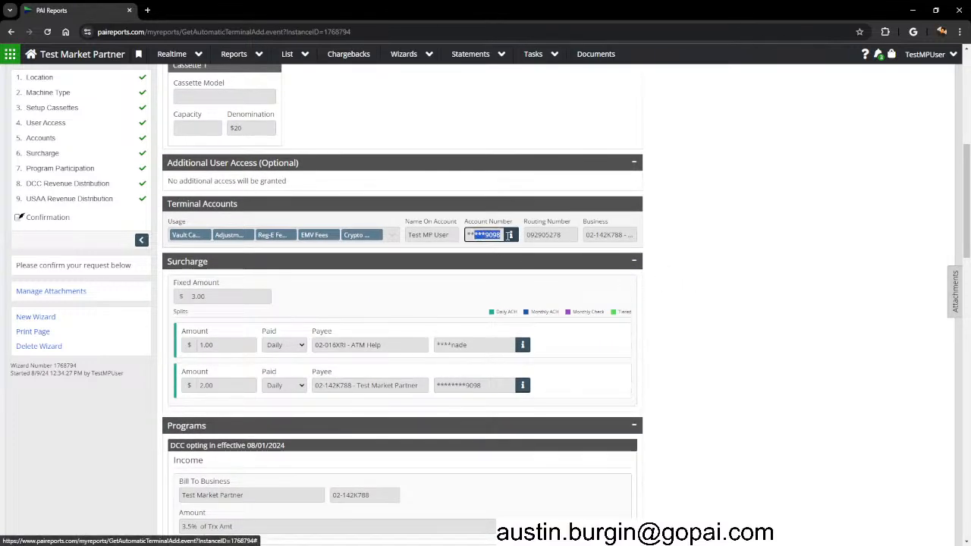
pyautogui.click(616, 274)
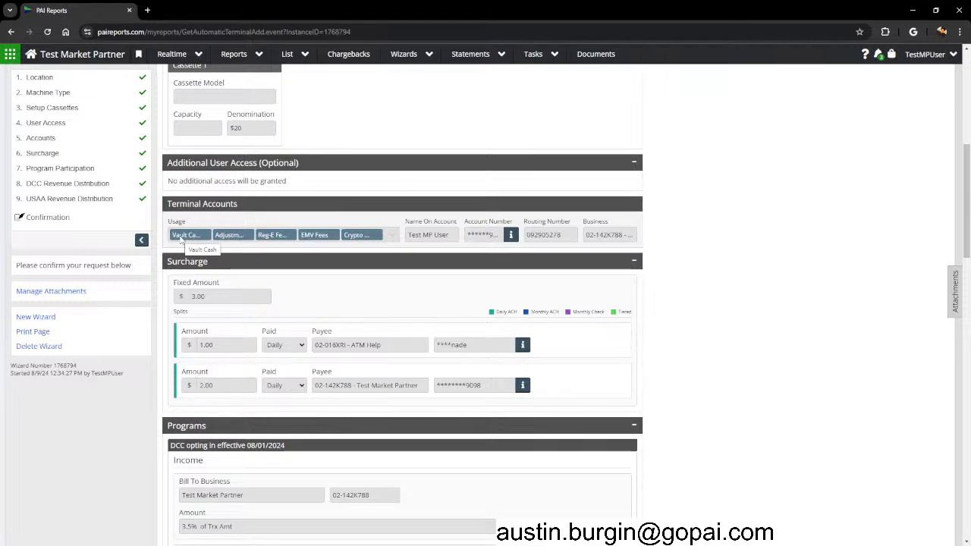
# Verify the 3.00 fixed surcharge split into 1.00 to ATM Help and 2.00.
pyautogui.scroll(-1, 657, 257)
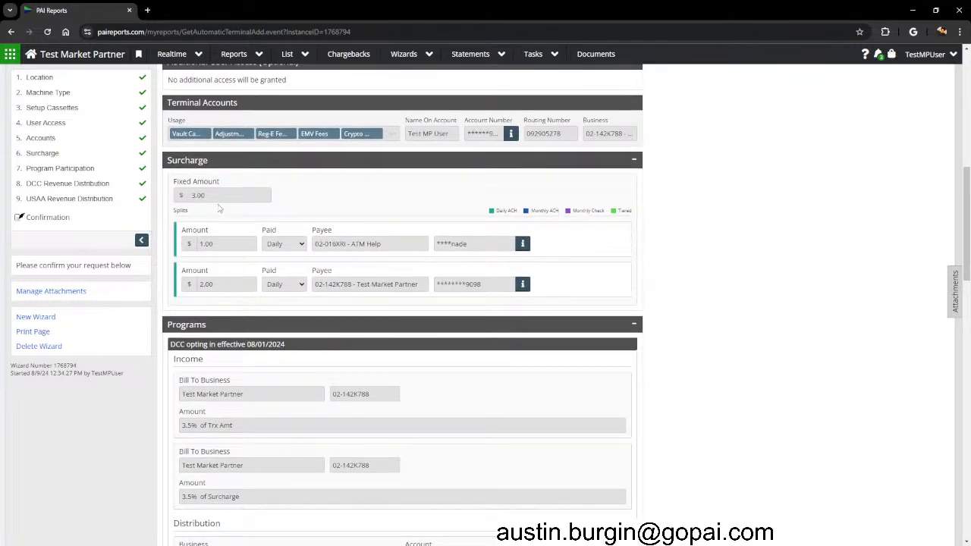
pyautogui.doubleClick(197, 195)
pyautogui.moveTo(400, 240); pyautogui.dragTo(350, 244)
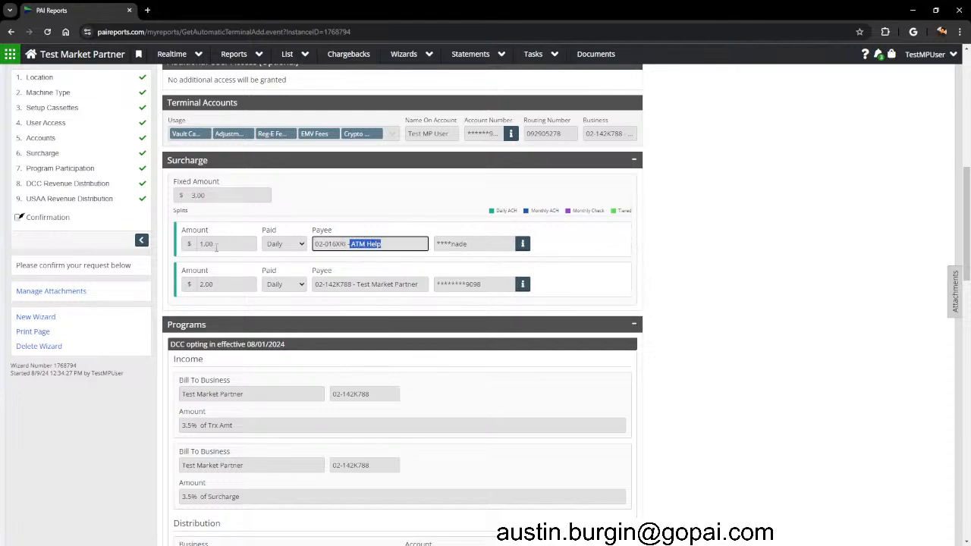
pyautogui.moveTo(215, 245); pyautogui.dragTo(182, 246)
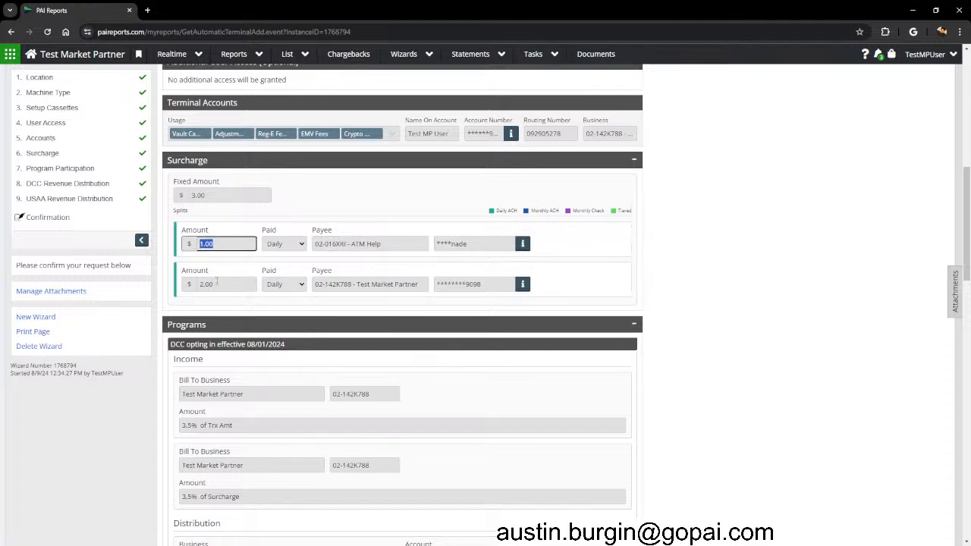
pyautogui.moveTo(242, 287); pyautogui.dragTo(184, 287)
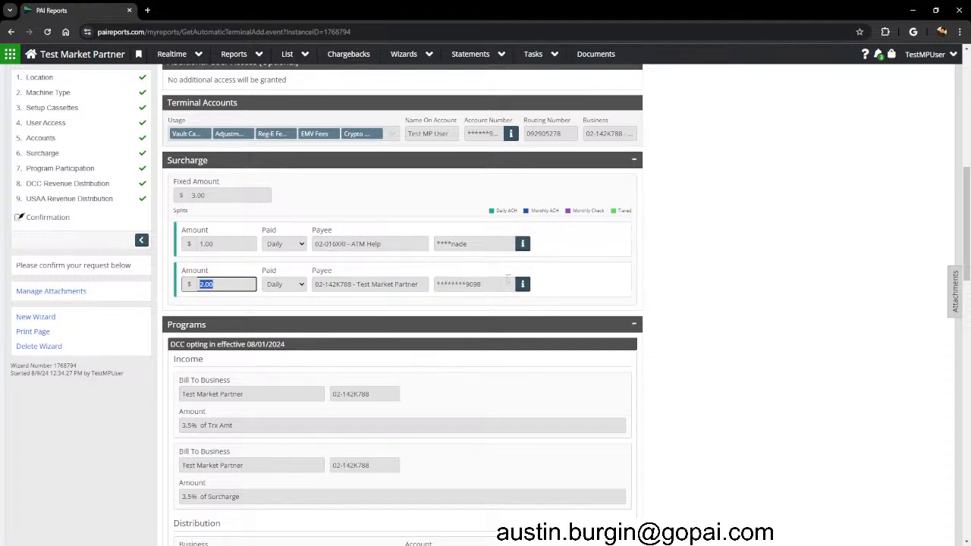
pyautogui.moveTo(463, 243); pyautogui.dragTo(437, 245)
# Scroll through the rest of the confirmation page, checking the account number and surcharge details.
pyautogui.click(458, 283)
pyautogui.scroll(-4, 675, 304)
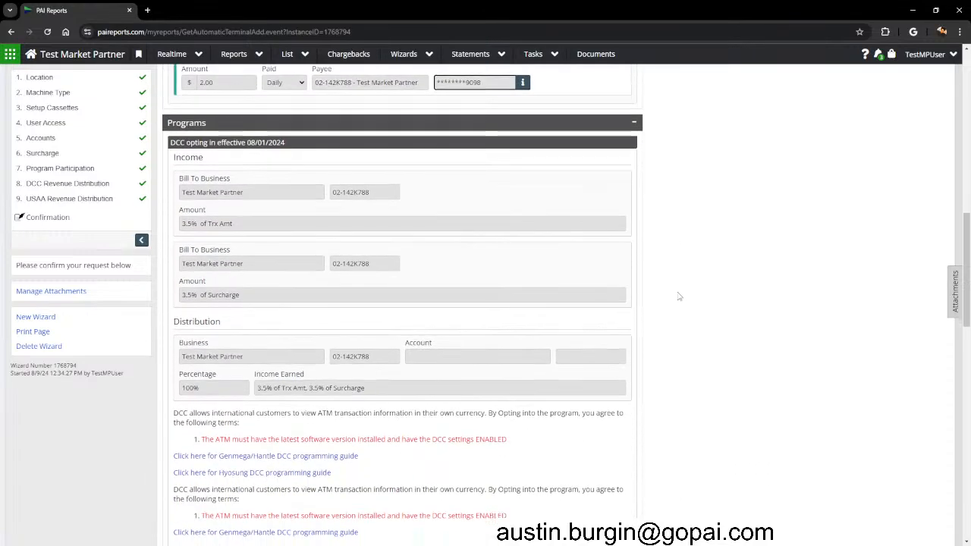
pyautogui.scroll(-10, 213, 162)
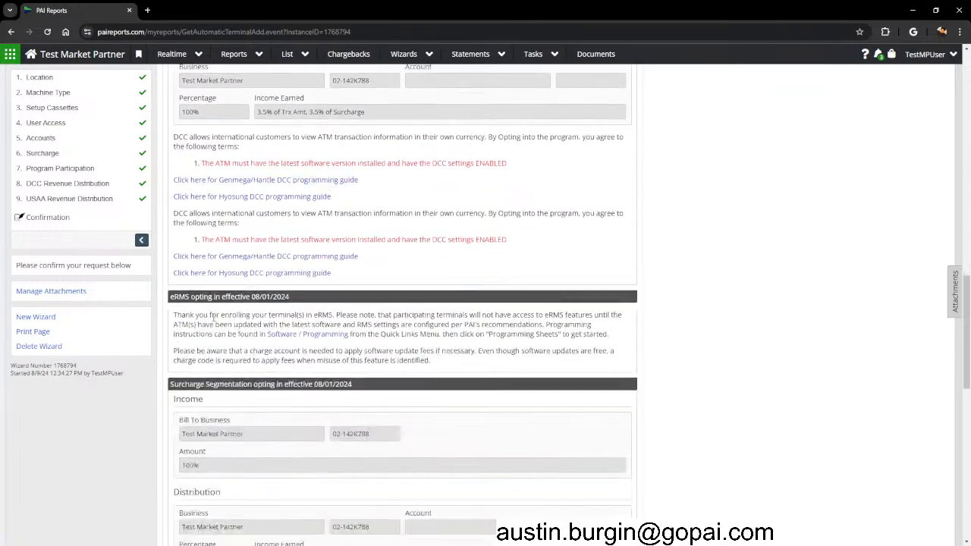
pyautogui.scroll(-5, 237, 386)
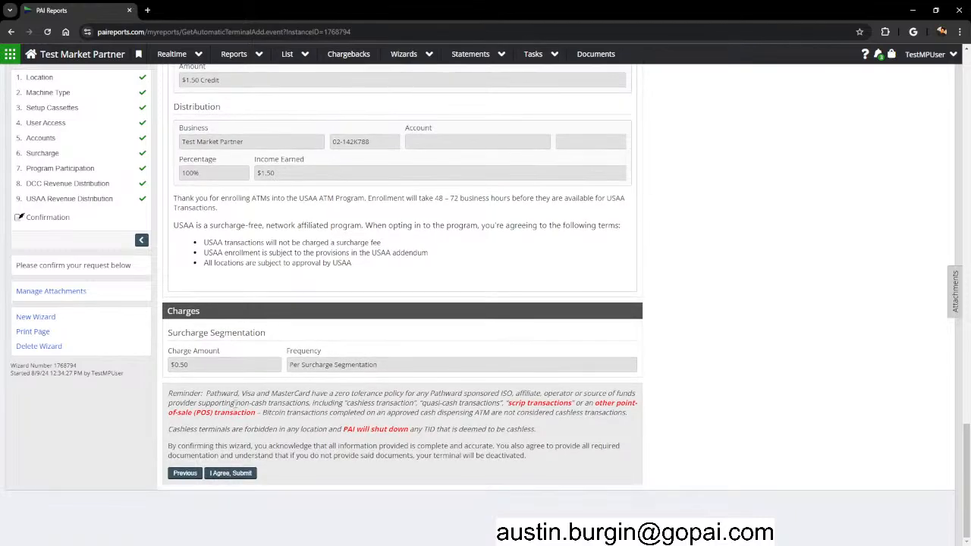
pyautogui.scroll(15, 782, 352)
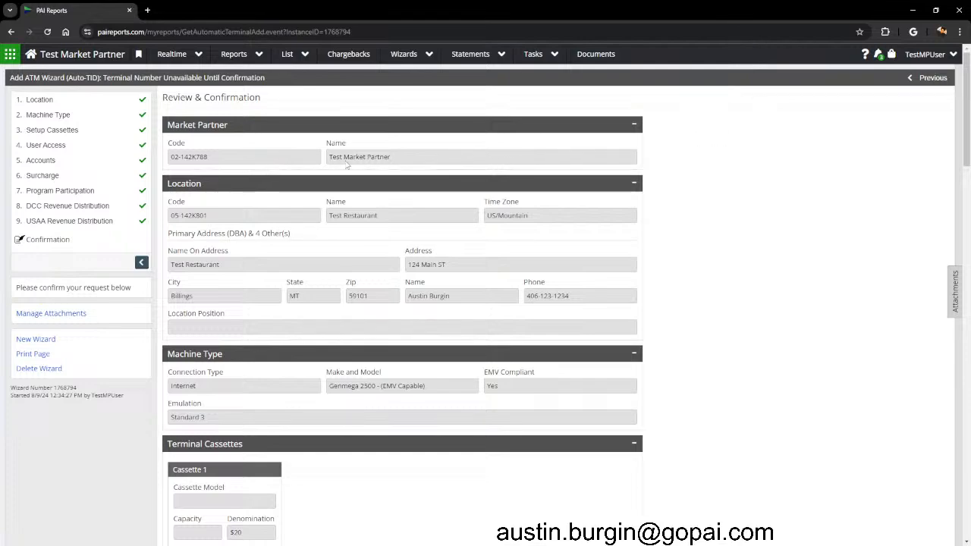
pyautogui.scroll(-2, 249, 168)
pyautogui.scroll(-2, 249, 172)
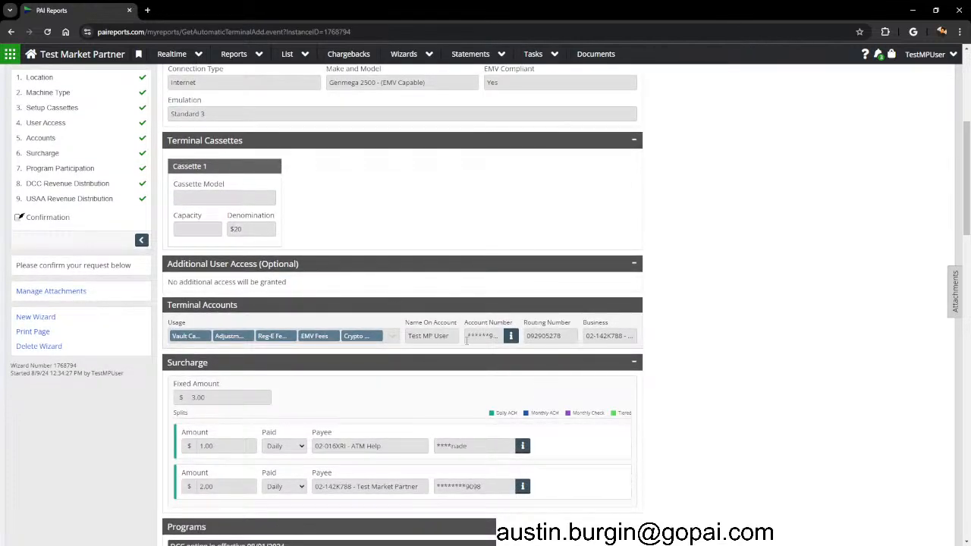
pyautogui.moveTo(467, 336); pyautogui.dragTo(529, 336)
pyautogui.click(769, 274)
pyautogui.scroll(-4, 754, 283)
pyautogui.moveTo(188, 196); pyautogui.dragTo(432, 281)
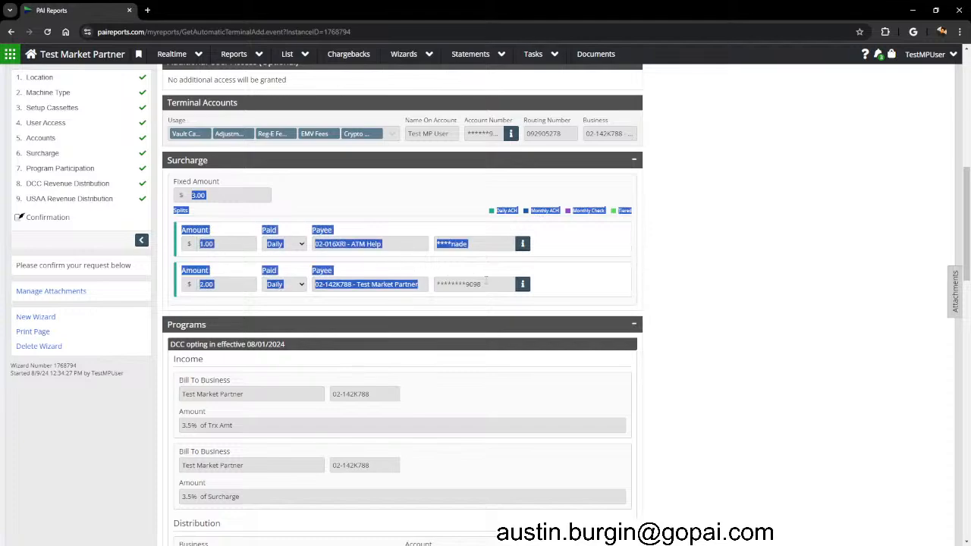
pyautogui.click(792, 287)
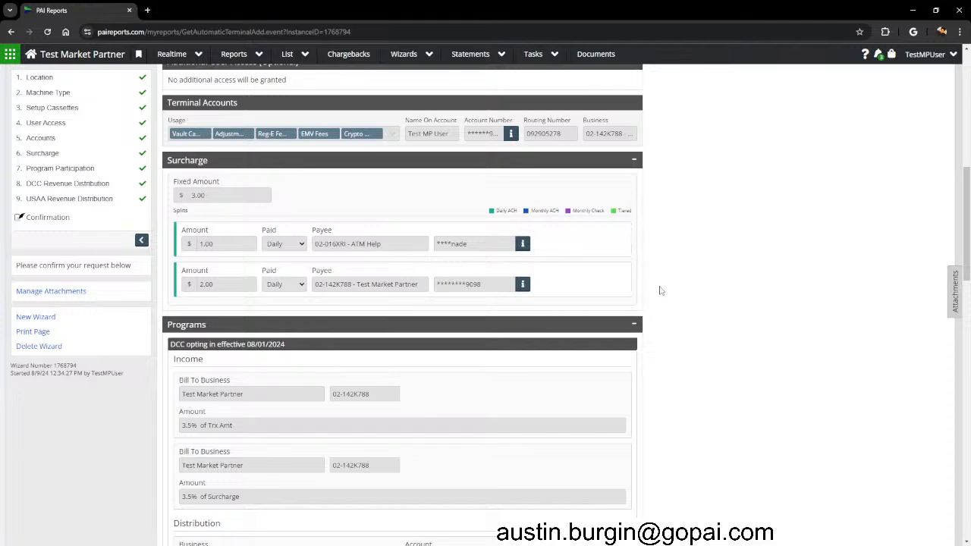
# Accept the terms and submit the ATM request with 'I Agree, Submit'.
pyautogui.scroll(1, 661, 334)
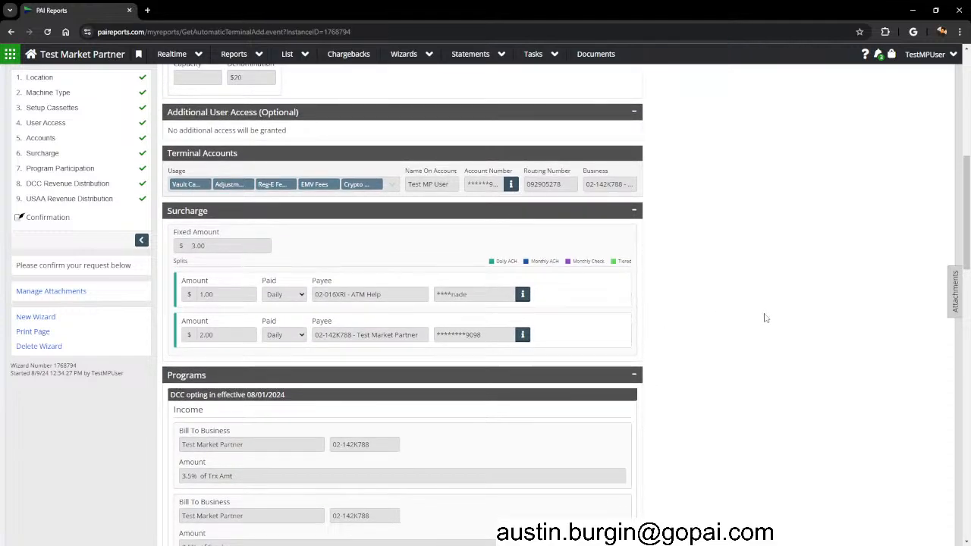
pyautogui.scroll(-5, 753, 284)
pyautogui.scroll(5, 754, 290)
pyautogui.scroll(-10, 756, 291)
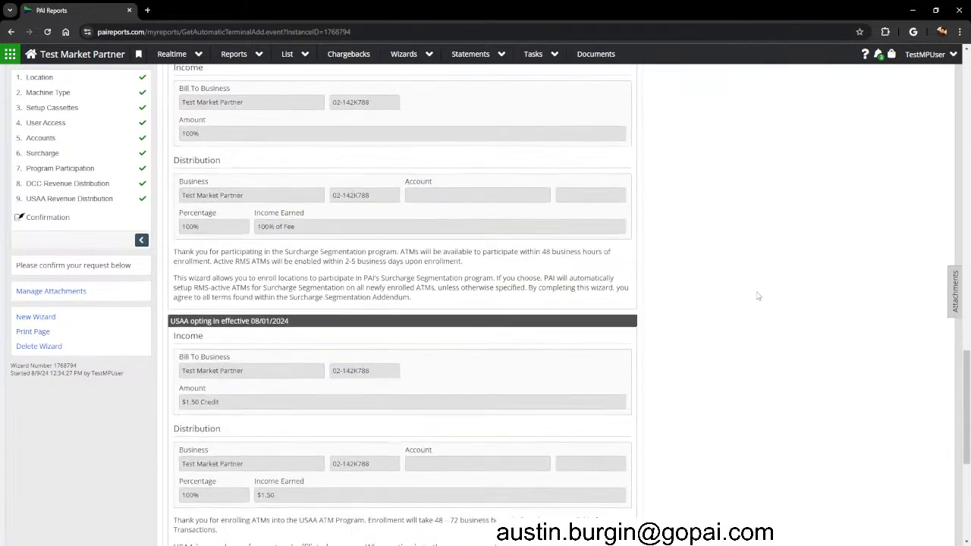
pyautogui.scroll(-5, 757, 296)
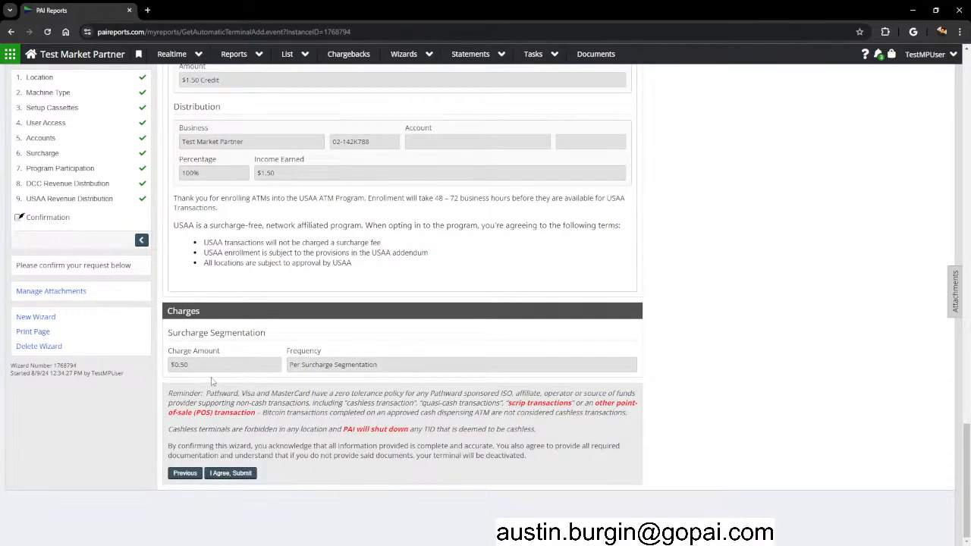
pyautogui.click(217, 478)
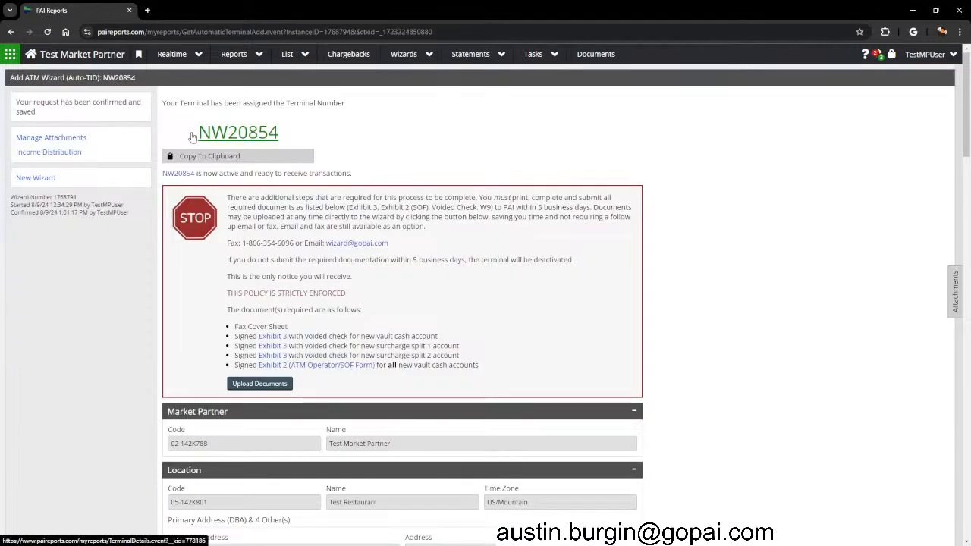
# Open terminal NW20854's ATM Details in a new tab and switch to it.
pyautogui.middleClick(240, 135)
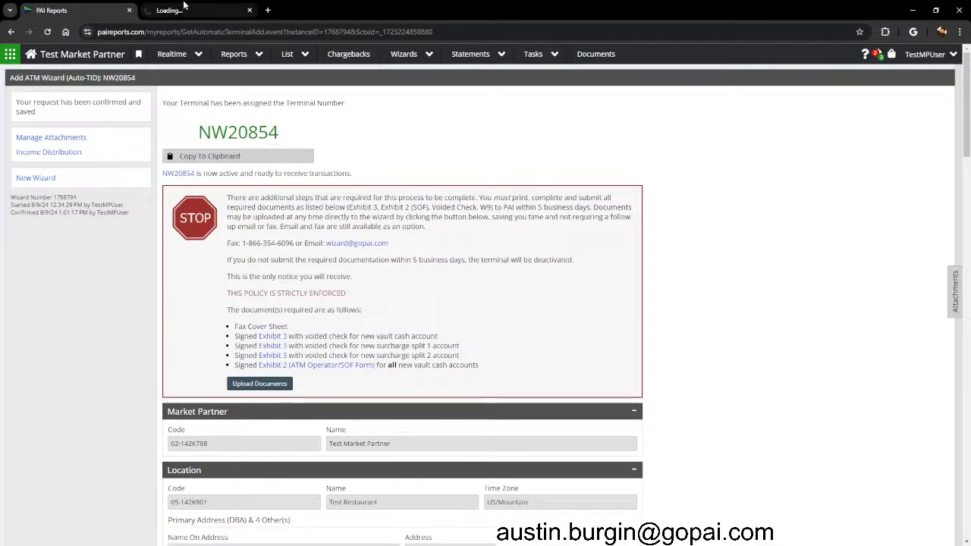
pyautogui.scroll(-1, 338, 281)
pyautogui.scroll(1, 338, 280)
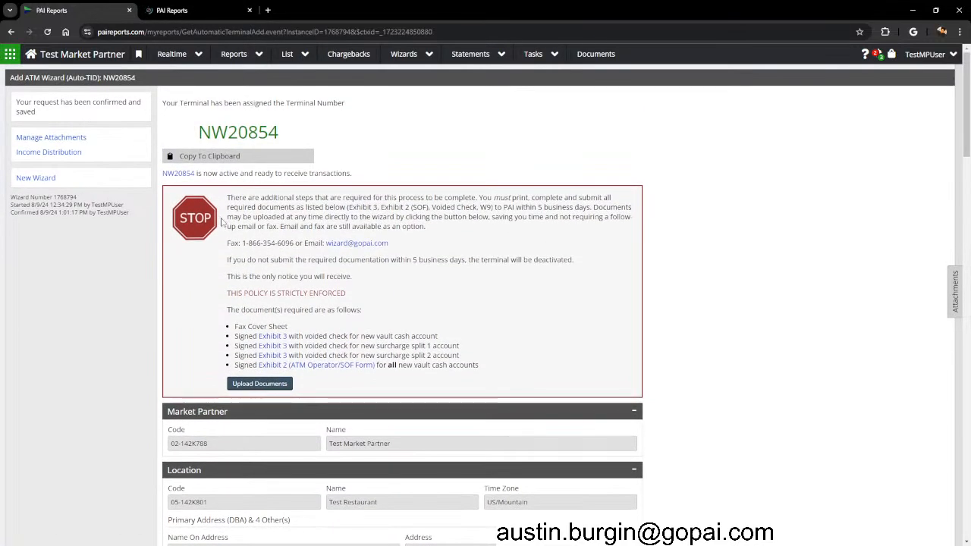
pyautogui.scroll(-4, 300, 261)
pyautogui.scroll(4, 304, 293)
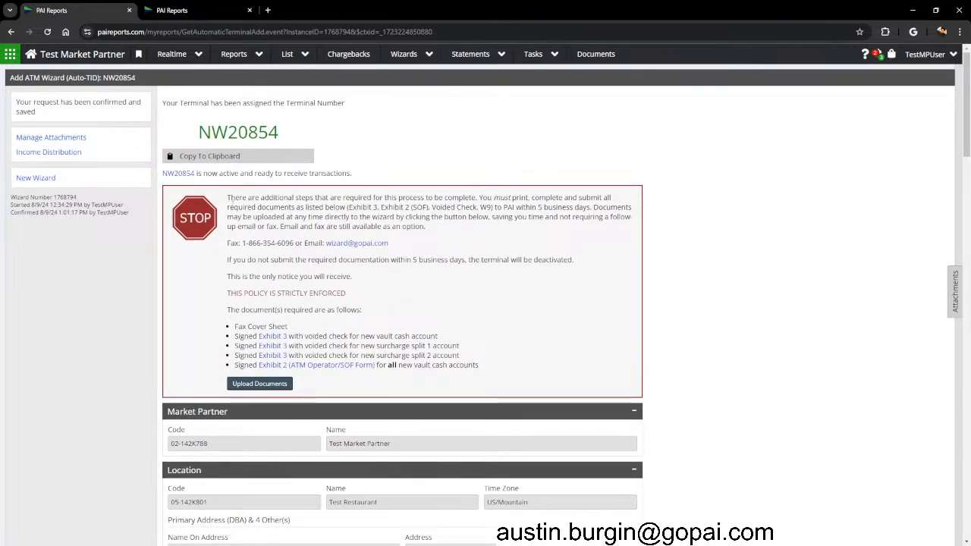
pyautogui.scroll(-6, 240, 223)
pyautogui.scroll(2, 240, 224)
pyautogui.click(182, 10)
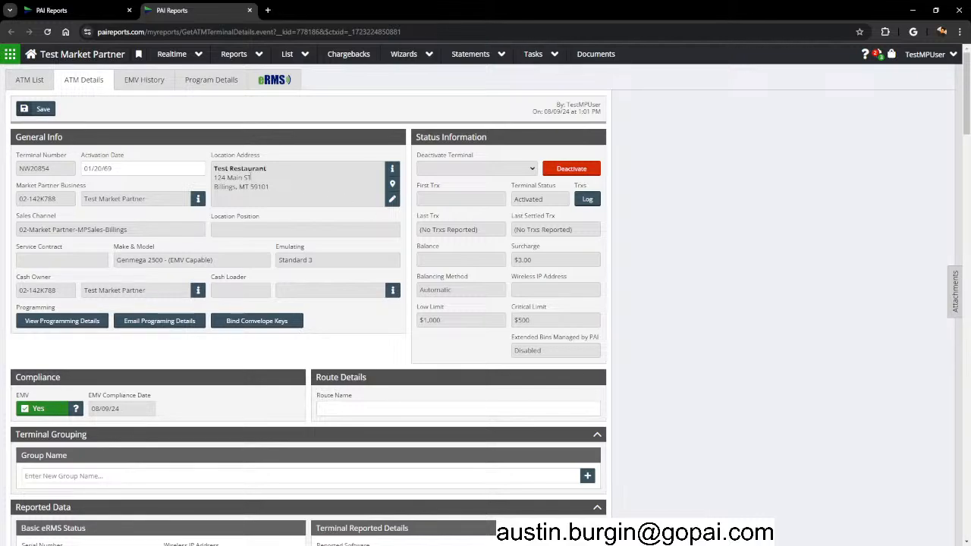
pyautogui.doubleClick(44, 169)
pyautogui.moveTo(212, 169); pyautogui.dragTo(270, 190)
pyautogui.scroll(-5, 211, 300)
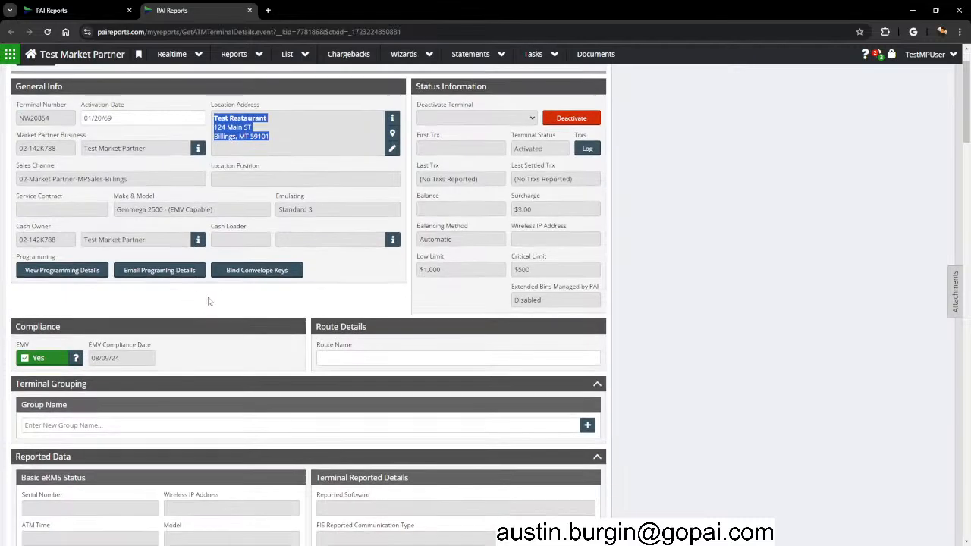
pyautogui.scroll(-9, 211, 300)
pyautogui.scroll(4, 211, 300)
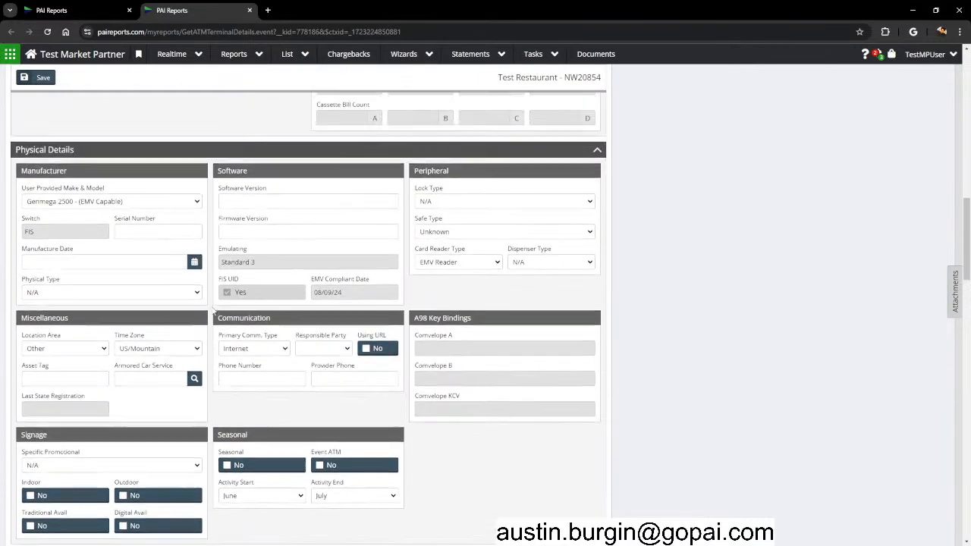
pyautogui.scroll(-6, 196, 274)
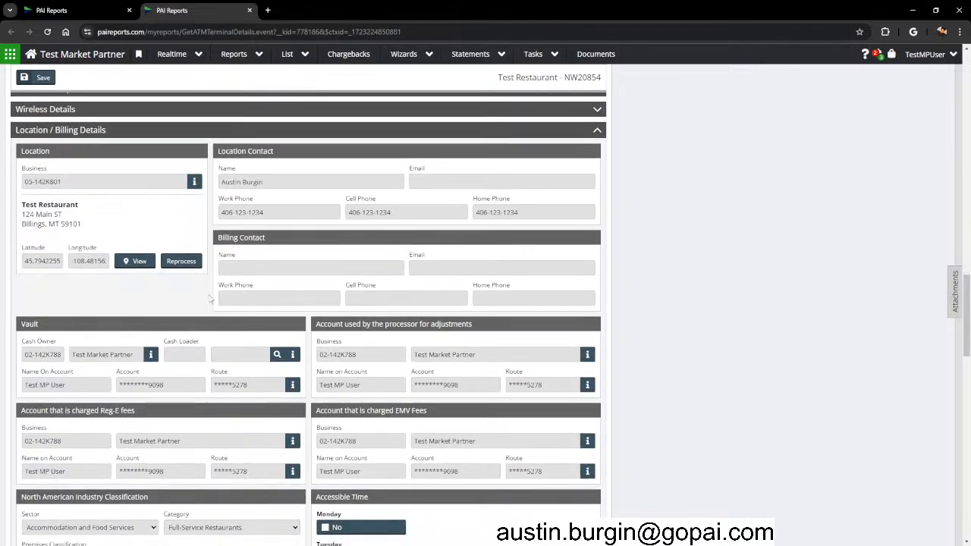
pyautogui.scroll(-4, 178, 365)
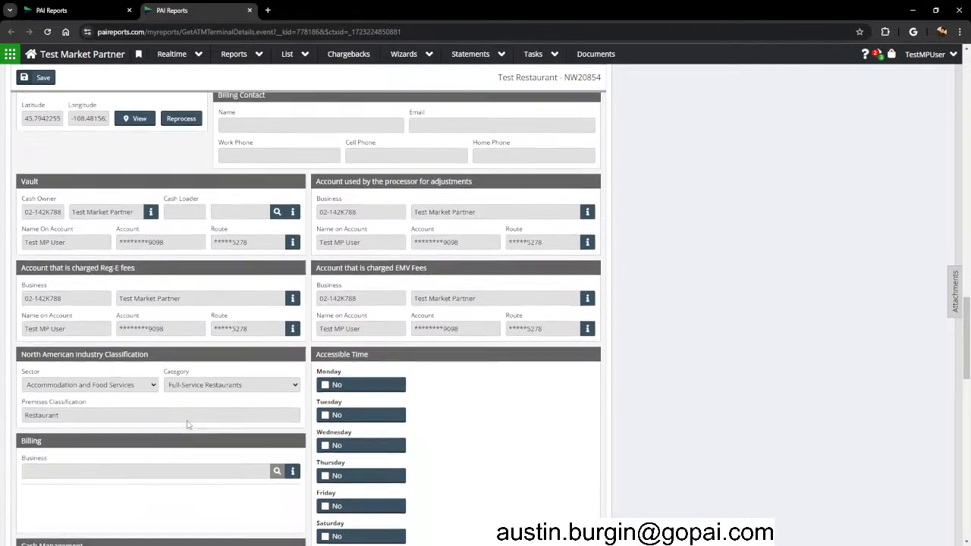
pyautogui.scroll(-4, 180, 414)
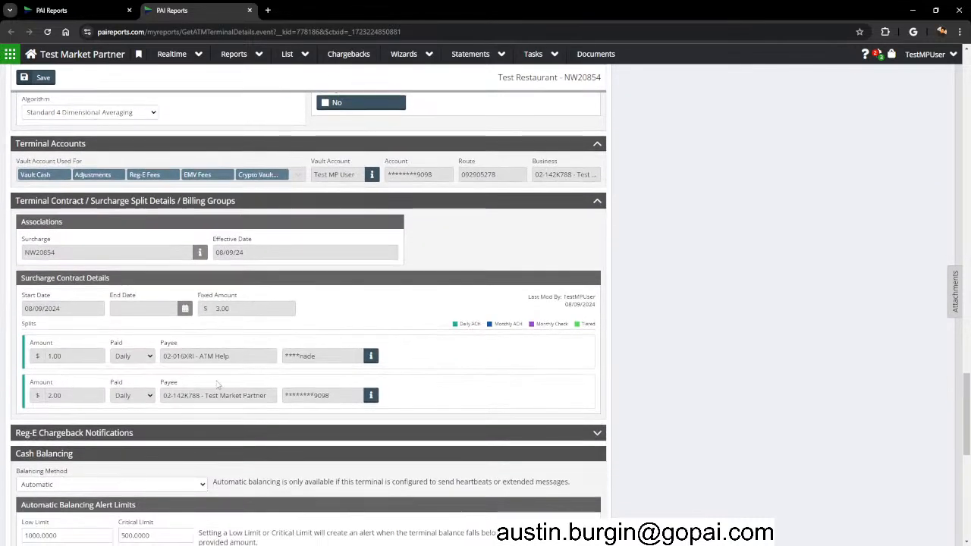
pyautogui.scroll(15, 747, 394)
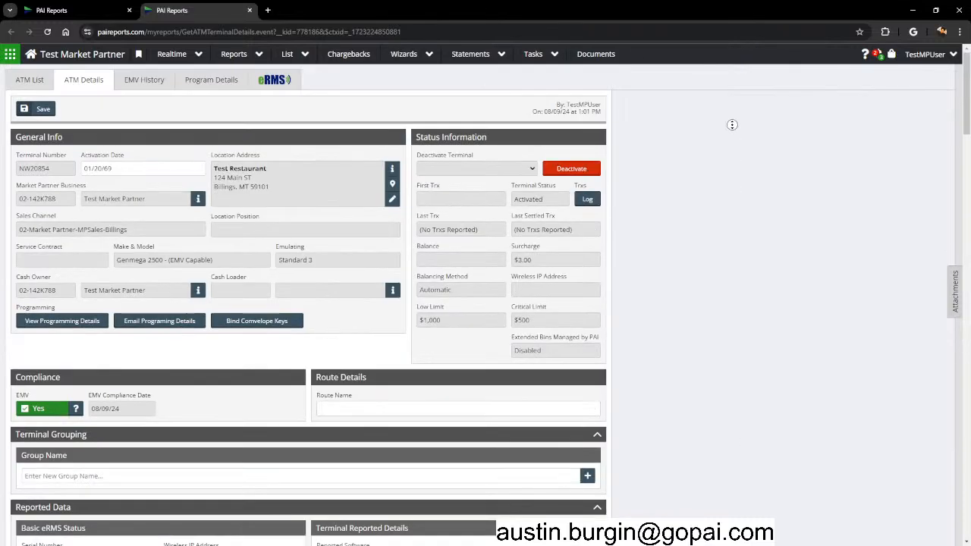
# Close the ATM Details tab and go back to the Test Market Partner home page.
pyautogui.click(250, 10)
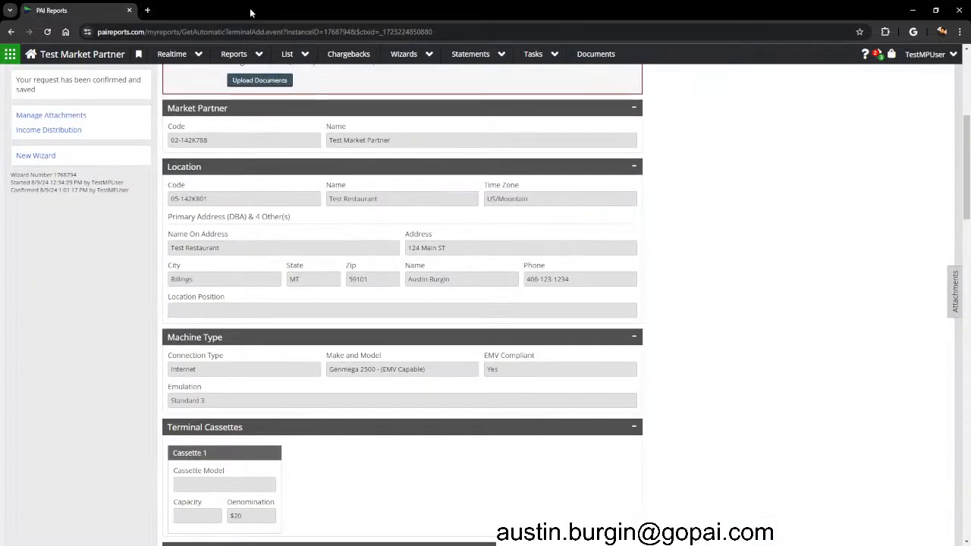
pyautogui.scroll(4, 690, 182)
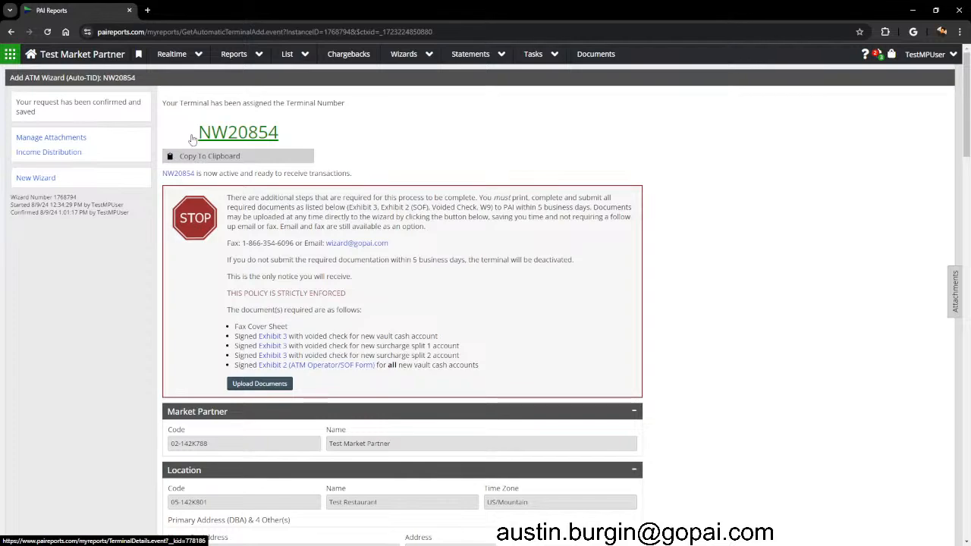
pyautogui.click(118, 63)
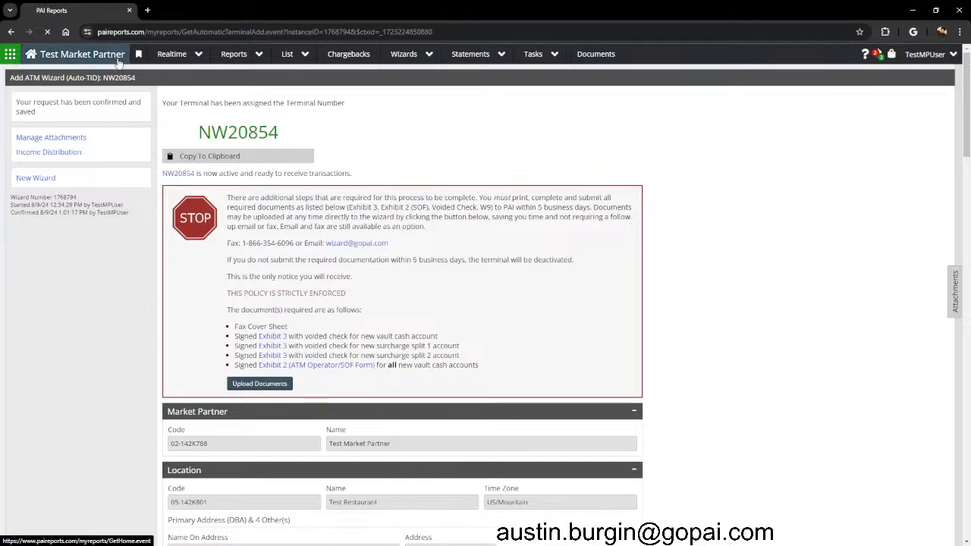